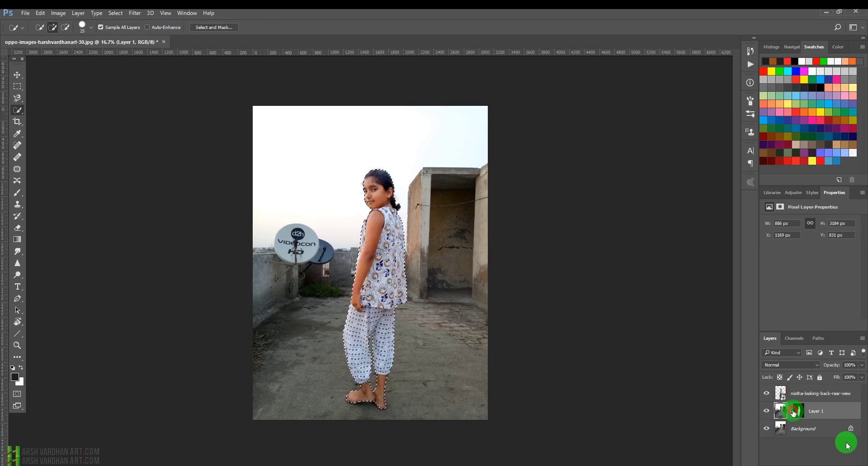
- Clear the selection and hide both Layer 1 and the girl's cut-out layer, leaving only the Background shown
click(768, 411)
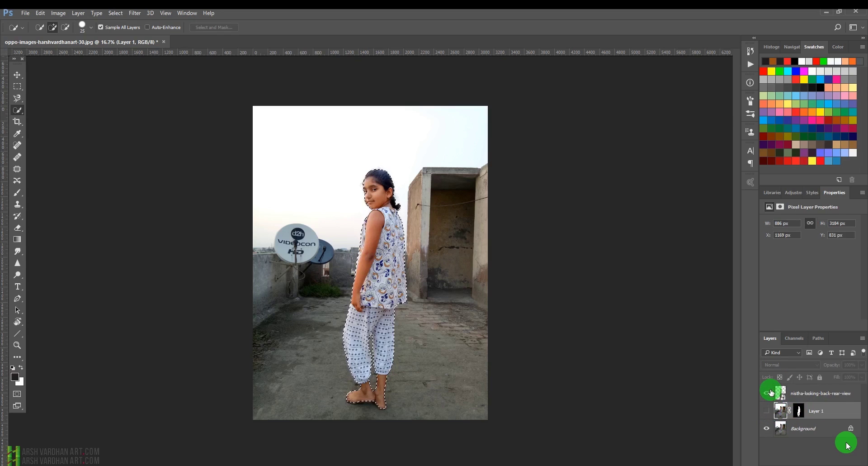
ctrl+click(380, 228)
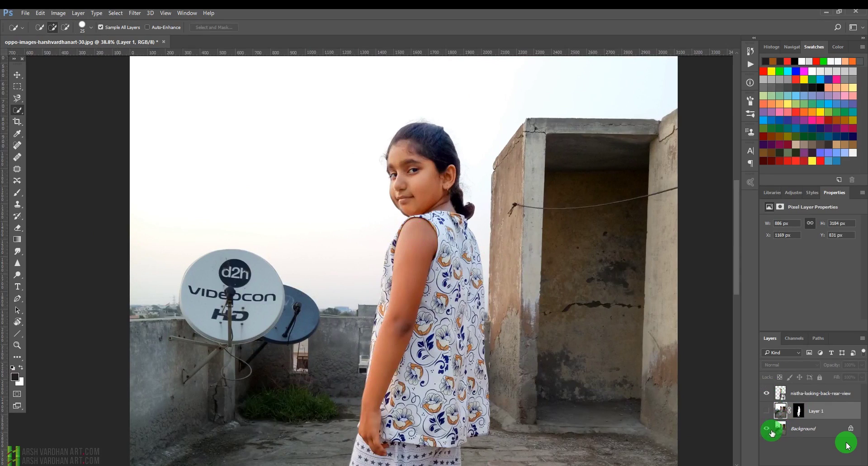
key(v)
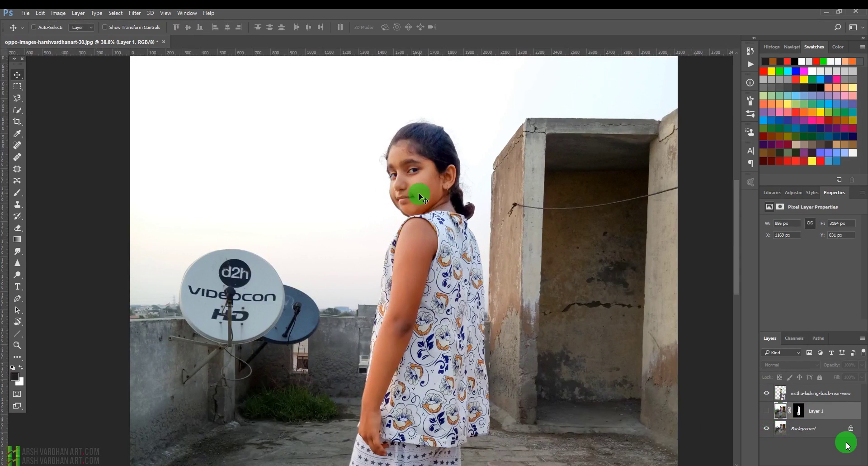
mouse_move(417, 196)
mouse_down()
mouse_move(409, 196)
mouse_move(418, 189)
mouse_up()
click(768, 426)
click(780, 393)
drag(461, 237, 419, 351)
click(767, 393)
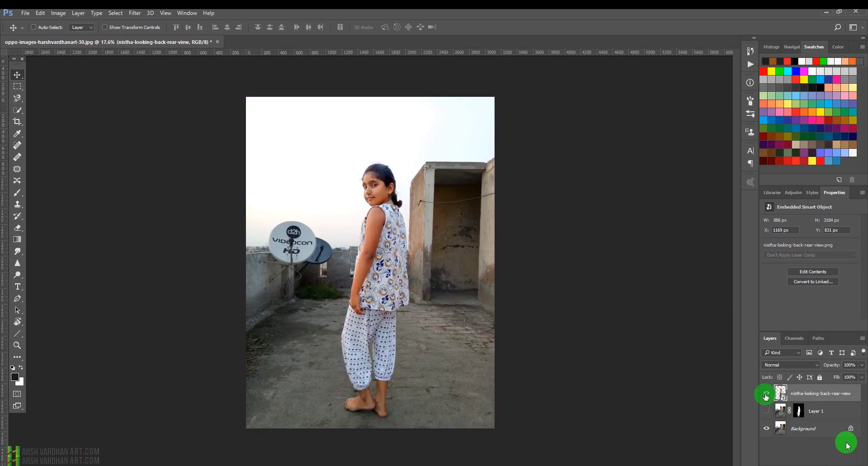
- Duplicate the Background layer and draw a loose lasso selection around the whole girl on the copy
click(785, 431)
key(ctrl+j)
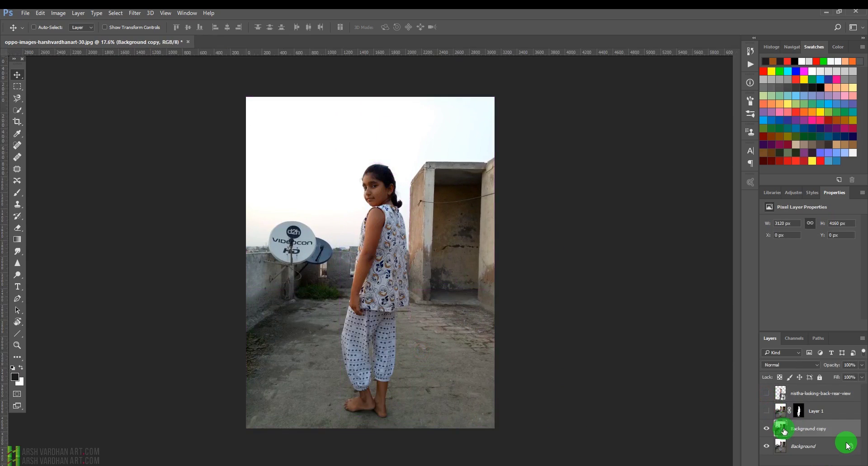
key(l)
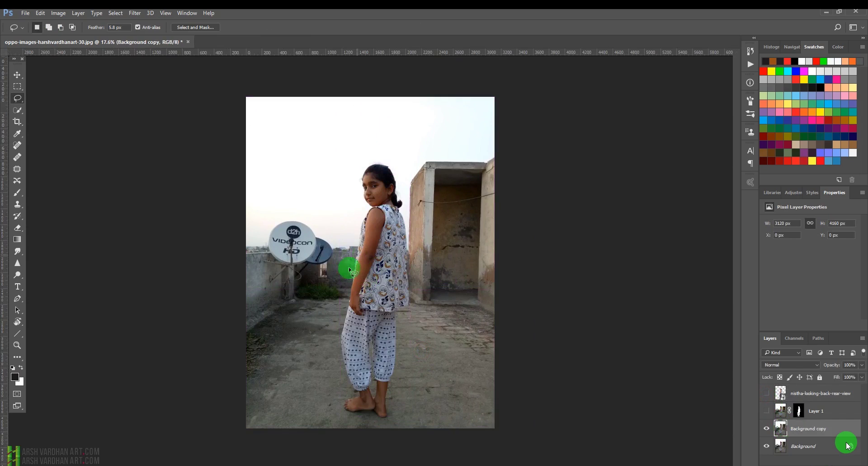
mouse_move(336, 406)
mouse_down()
mouse_move(329, 275)
mouse_move(351, 184)
mouse_move(386, 152)
mouse_move(407, 192)
mouse_move(414, 315)
mouse_move(399, 413)
mouse_move(361, 425)
mouse_move(335, 406)
mouse_up()
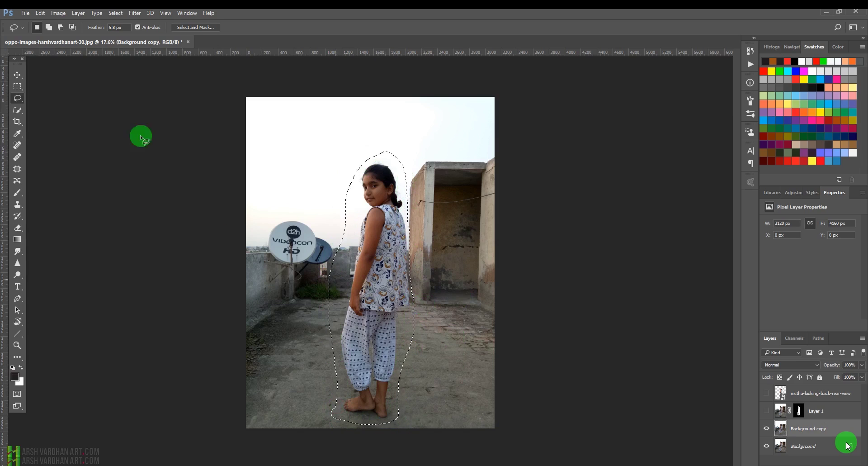
- Remove the girl from the Background copy with a Content-Aware fill of the selection and deselect
click(40, 13)
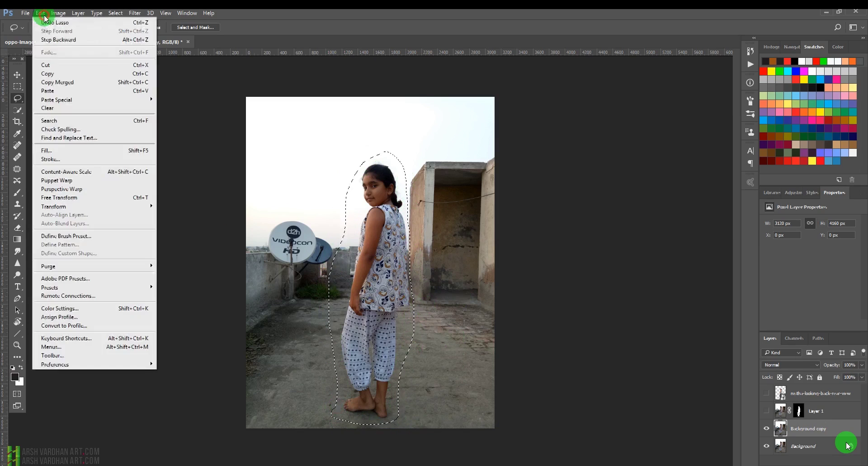
click(58, 151)
click(484, 114)
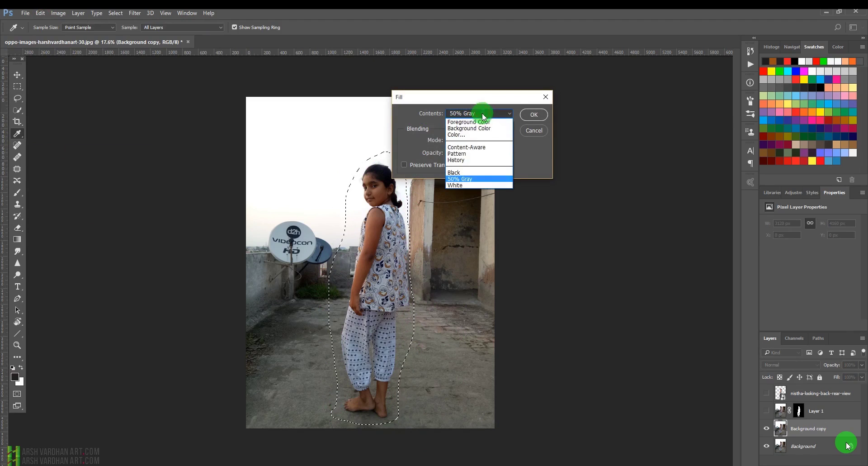
click(479, 140)
click(534, 116)
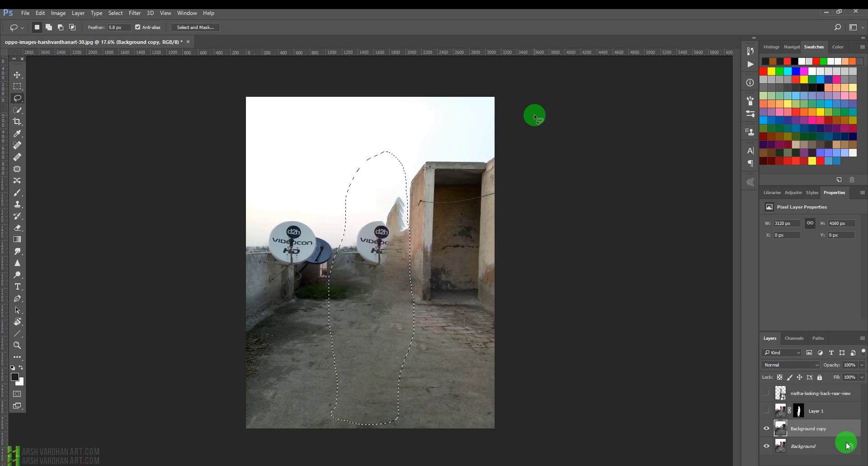
click(400, 232)
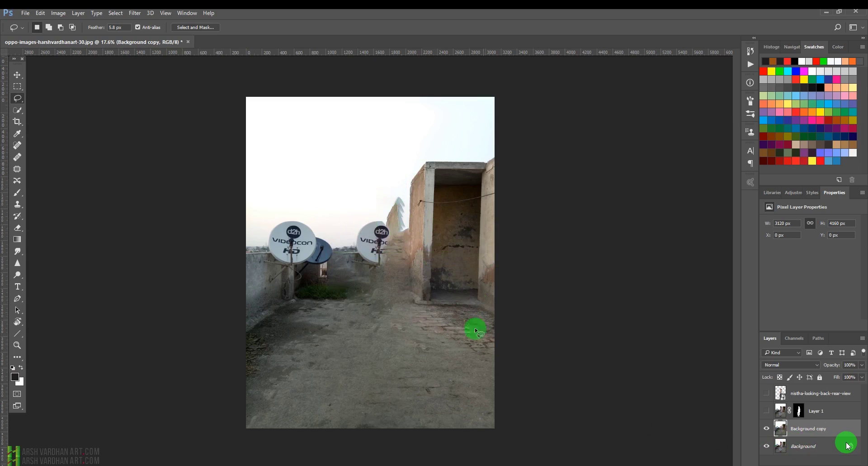
- Start a Tilt-Shift blur on the Background copy and move its centre down onto the floor in the foreground
click(135, 12)
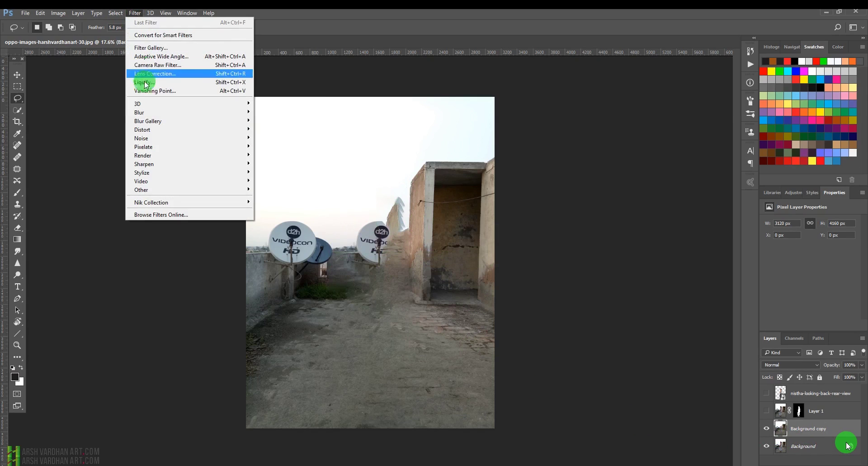
mouse_move(146, 112)
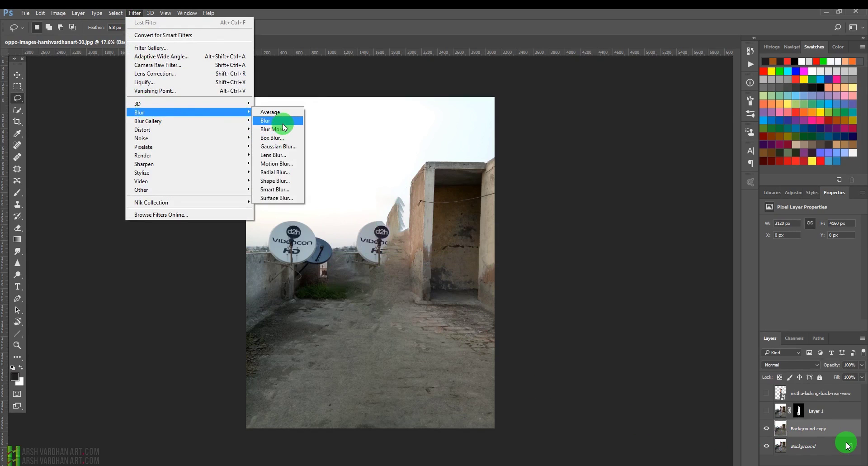
mouse_move(194, 120)
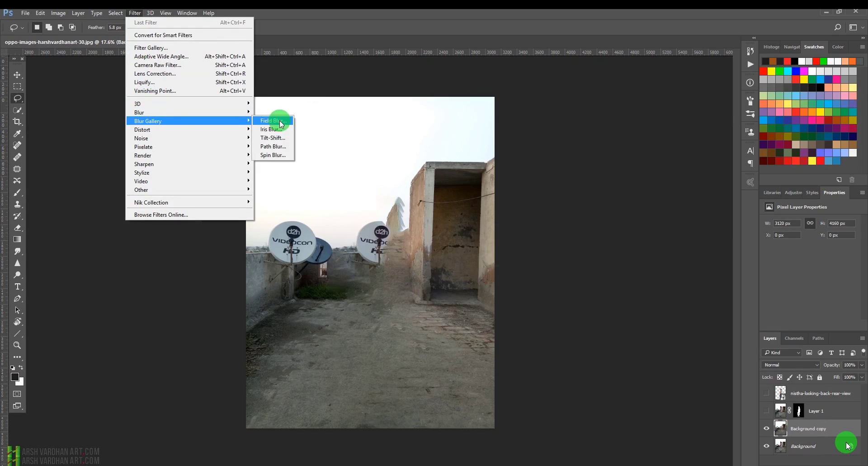
click(274, 138)
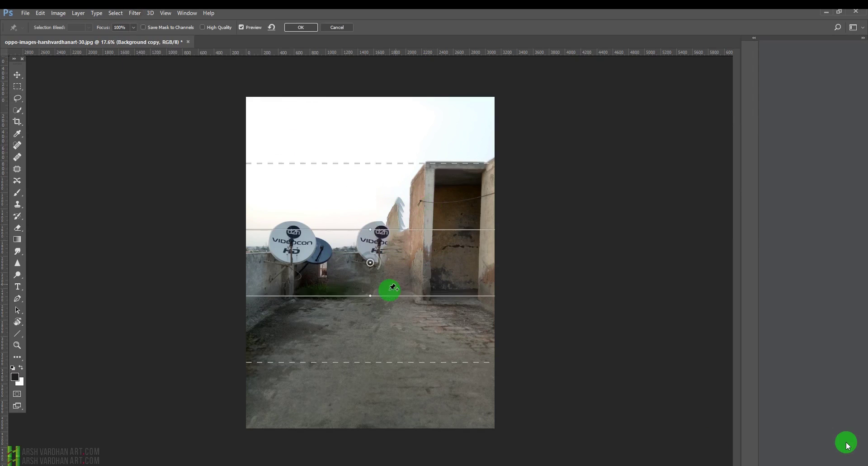
drag(387, 269, 389, 348)
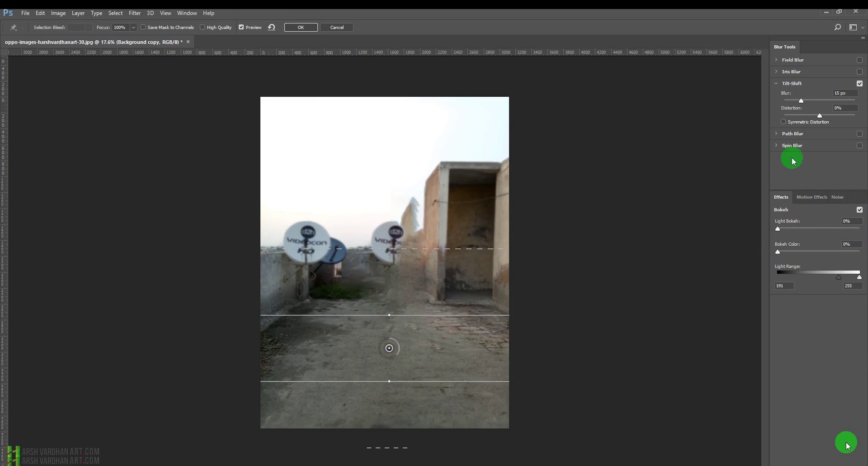
- Set the tilt-shift blur to 92 px and narrow the sharp zone by bringing both its edges closer to the centre
drag(808, 104, 823, 103)
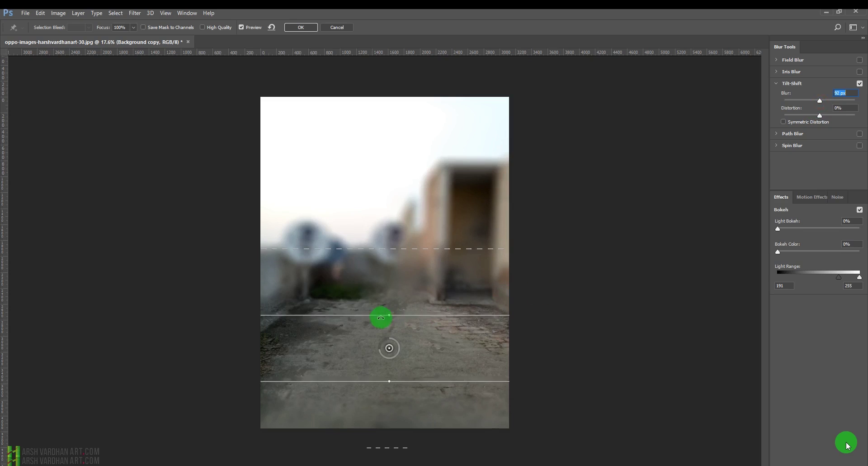
drag(392, 315, 411, 328)
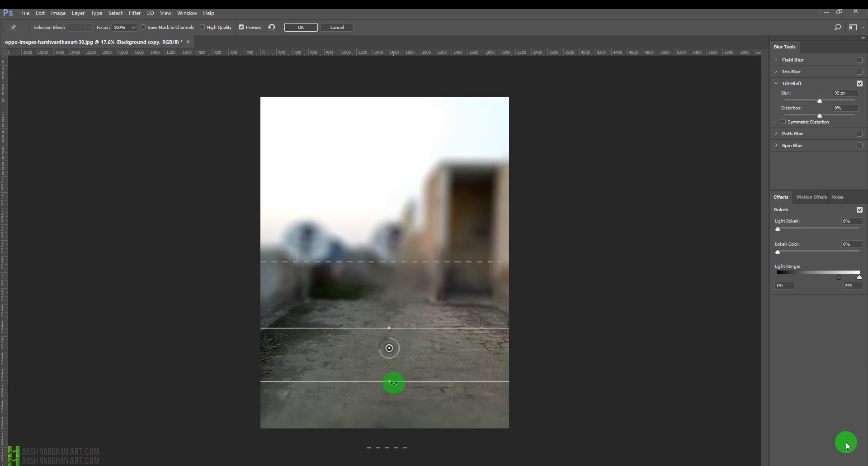
drag(397, 382, 402, 376)
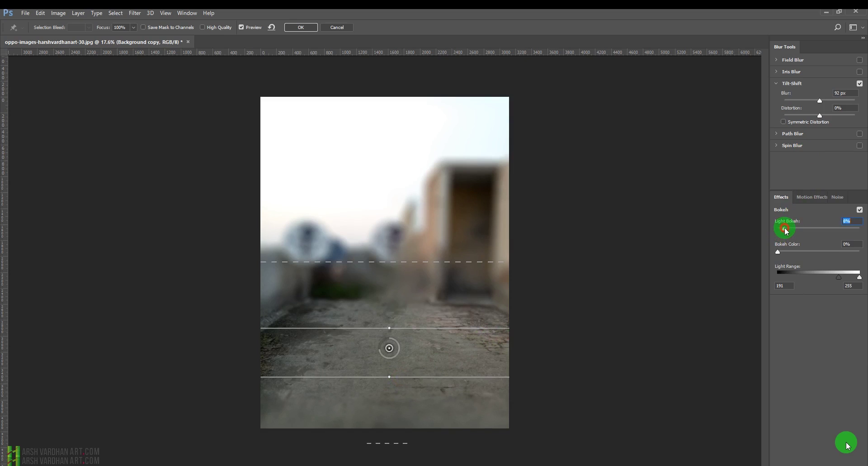
- Set Light Bokeh to 18%, Bokeh Color to 11%, the lower light range to 193 and Blur to 148 px, and apply the filter
mouse_move(778, 251)
mouse_down()
mouse_move(791, 254)
mouse_move(788, 262)
mouse_up()
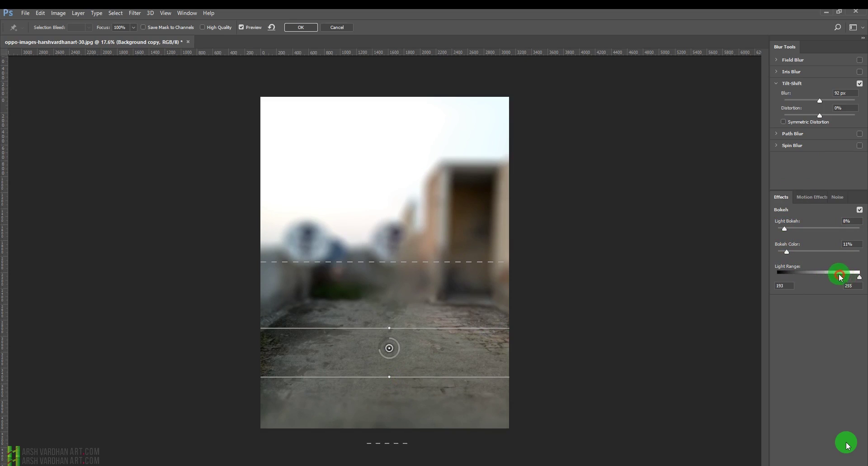
drag(785, 229, 792, 228)
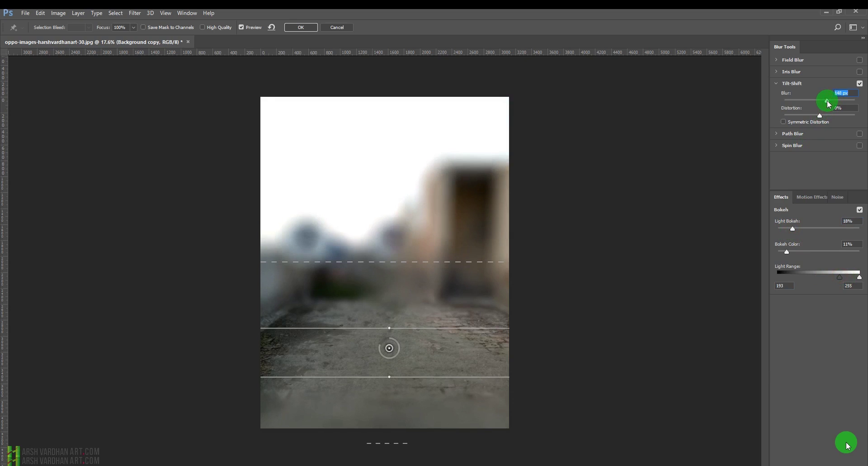
click(303, 27)
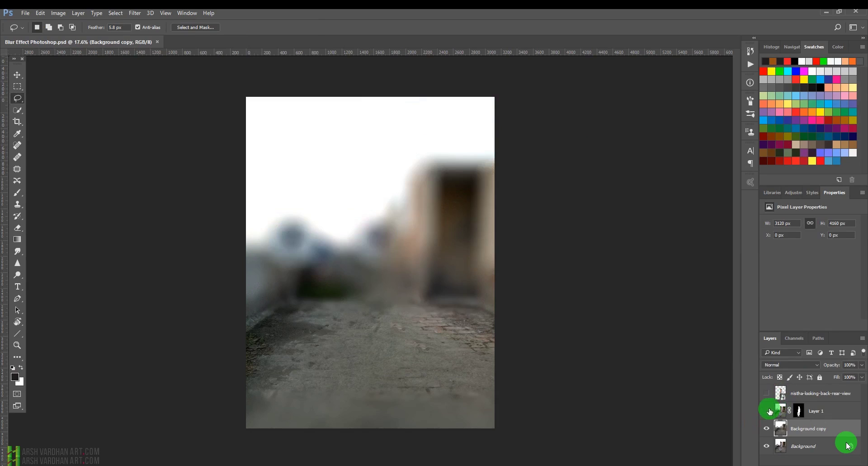
- Show the girl's cut-out layer again and move the girl upward over the blurred background
click(766, 393)
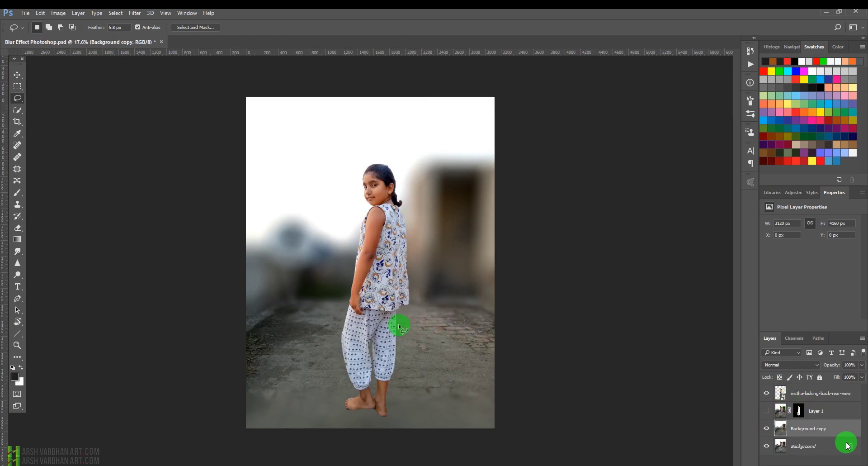
key(v)
drag(382, 338, 379, 317)
key(ctrl+z)
click(781, 390)
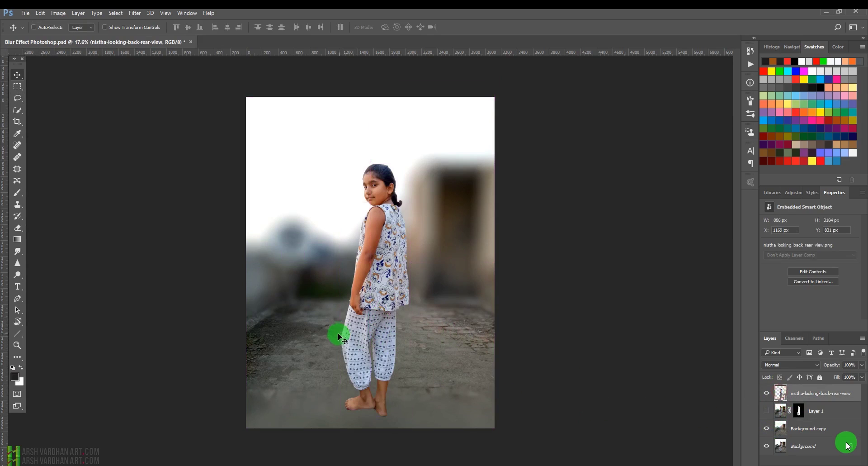
drag(339, 337, 368, 312)
- Scale the cut-out girl down to about 89.5% and shift her slightly down so her feet rest on the floor
key(ctrl)
key(ctrl+t)
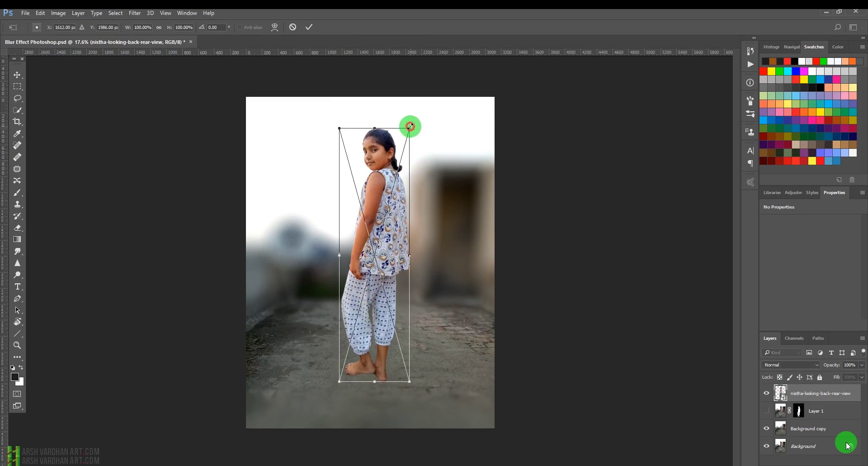
drag(410, 127, 406, 139)
drag(390, 217, 390, 223)
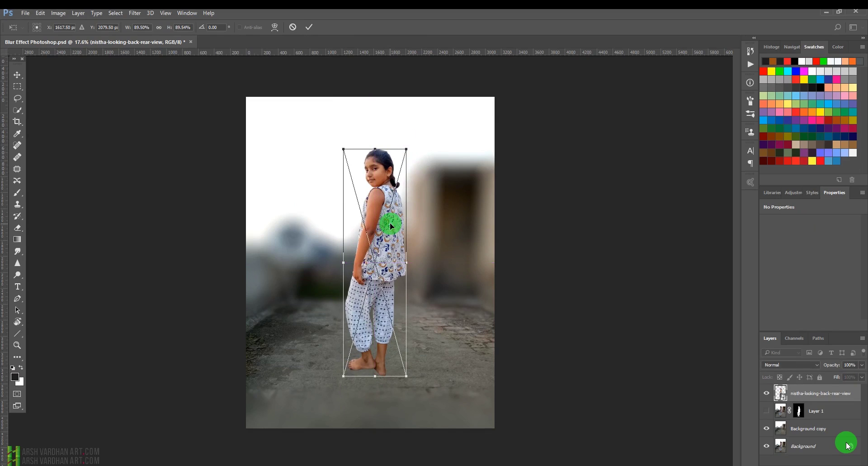
key(Return)
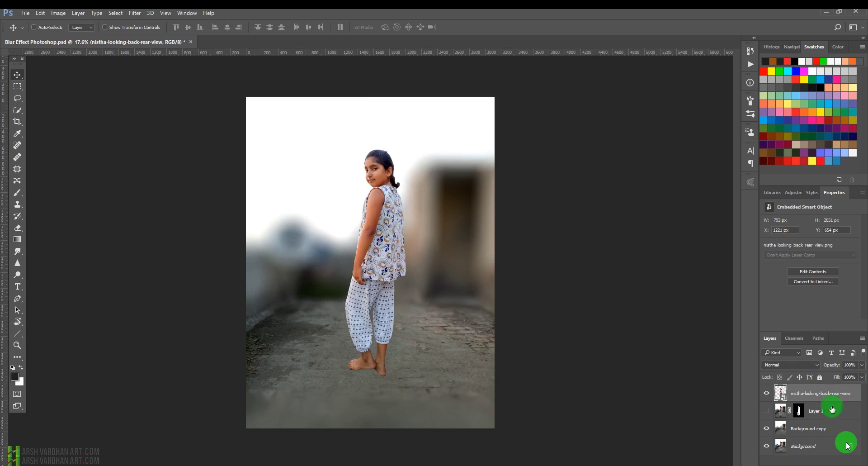
- Create a layer named "shadow" beneath the girl's cut-out layer and set the brush opacity to 20%
key(ctrl+shift+alt+n)
drag(783, 395, 785, 412)
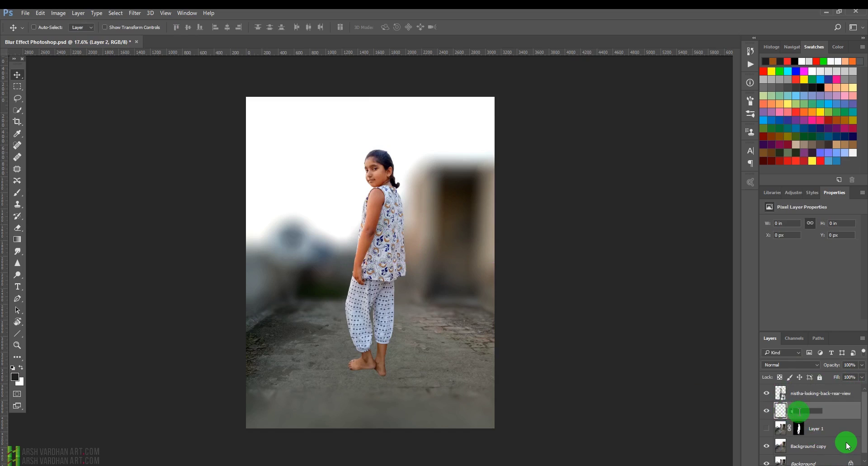
key(b)
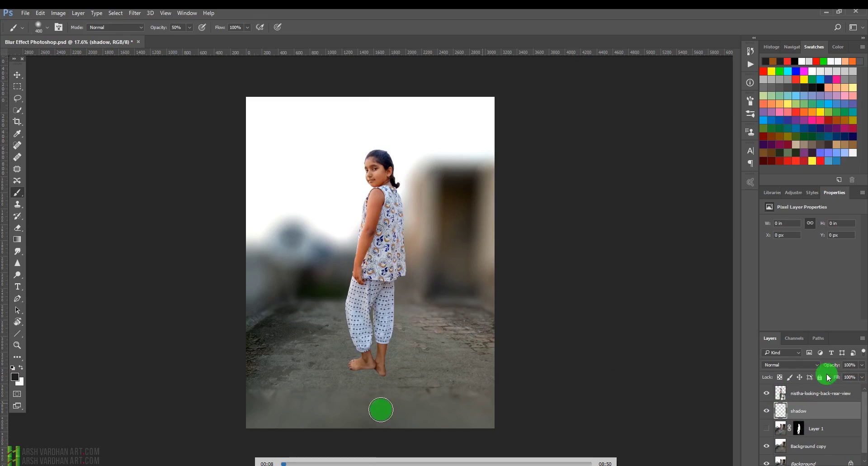
key(2)
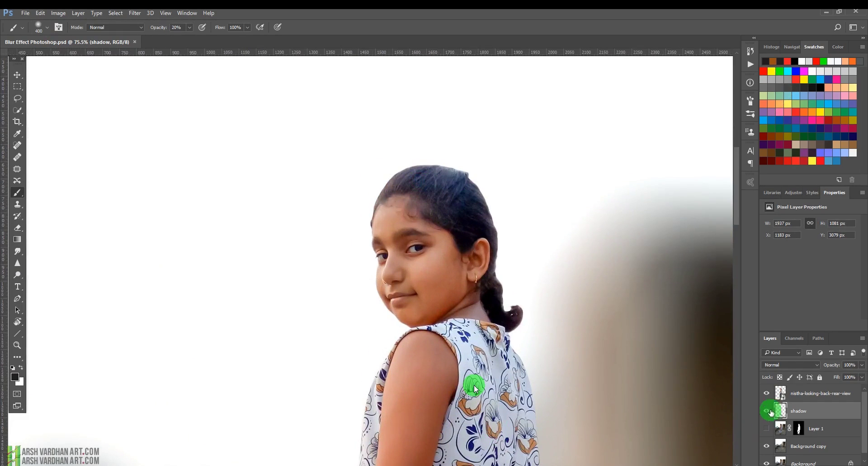
- Choose the Smudge tool for the girl's hair edge and rasterize her cut-out smart object layer
click(776, 396)
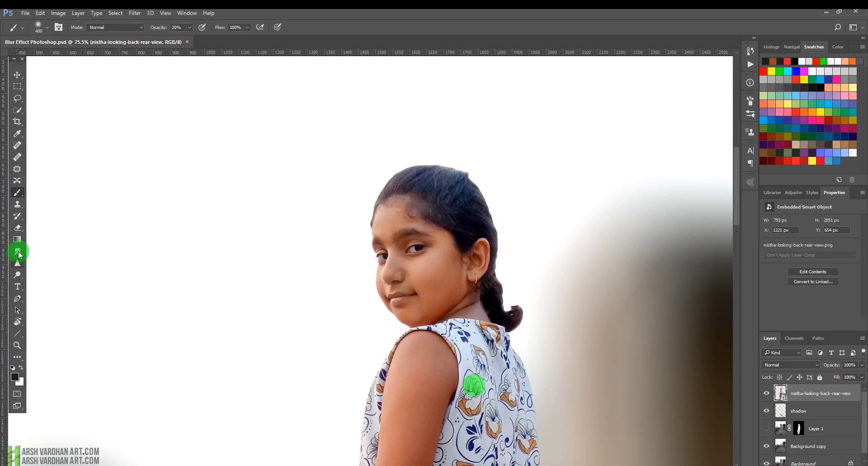
click(18, 252)
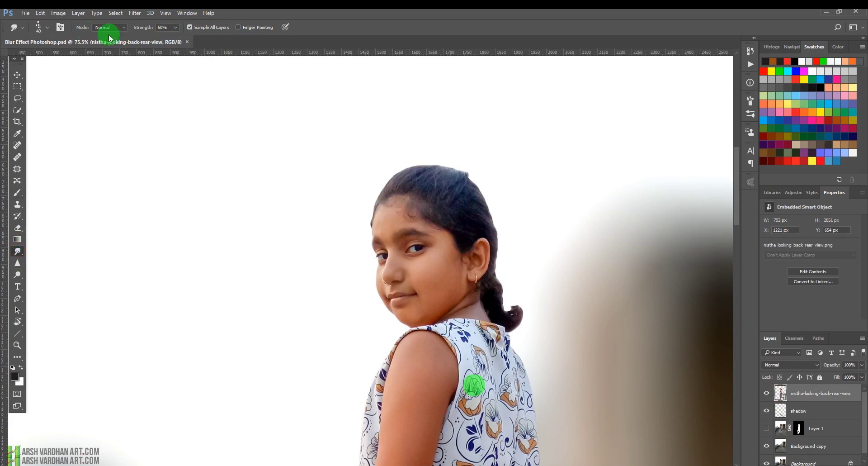
click(47, 27)
click(329, 12)
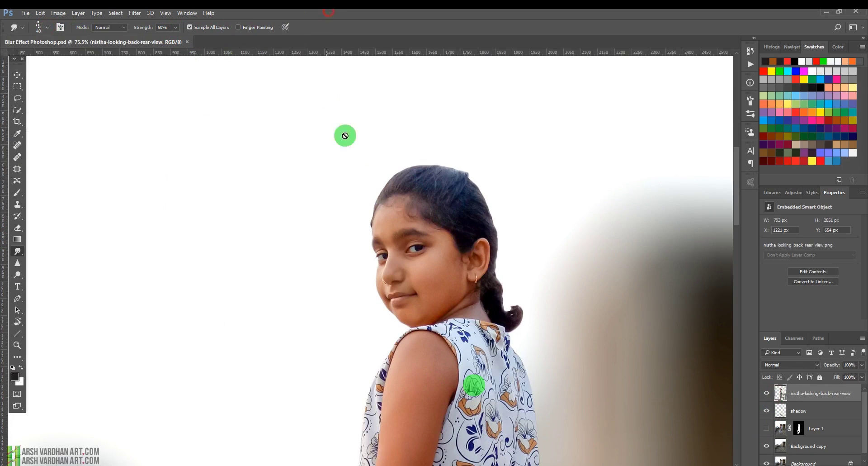
click(447, 197)
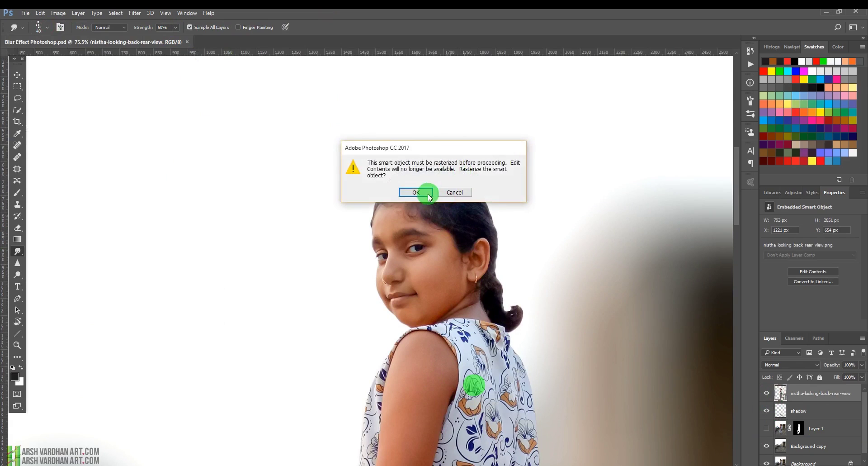
click(423, 194)
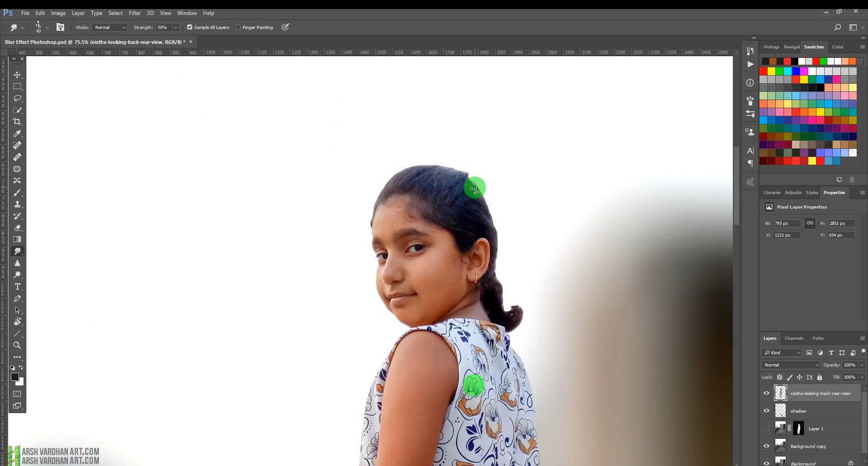
- Smudge short hair strands outward along the back of the girl's head, beside her forehead and at her braid
mouse_move(476, 189)
mouse_down()
mouse_move(498, 226)
mouse_move(498, 269)
mouse_up()
mouse_move(461, 185)
mouse_down()
mouse_move(463, 174)
mouse_move(471, 185)
mouse_up()
mouse_move(478, 189)
mouse_down()
mouse_move(498, 235)
mouse_move(496, 269)
mouse_move(500, 248)
mouse_move(491, 250)
mouse_move(514, 266)
mouse_move(508, 315)
mouse_move(491, 296)
mouse_move(502, 295)
mouse_move(502, 321)
mouse_move(513, 319)
mouse_move(516, 292)
mouse_move(512, 314)
mouse_move(517, 304)
mouse_move(510, 313)
mouse_move(495, 275)
mouse_up()
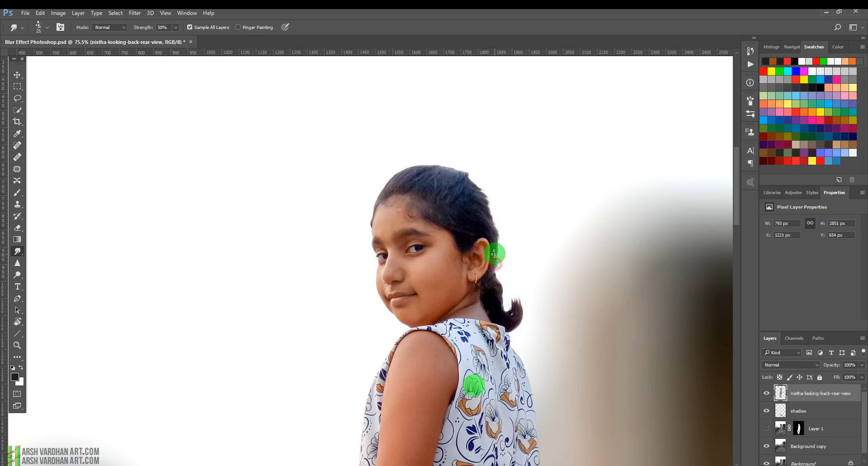
drag(496, 256, 473, 265)
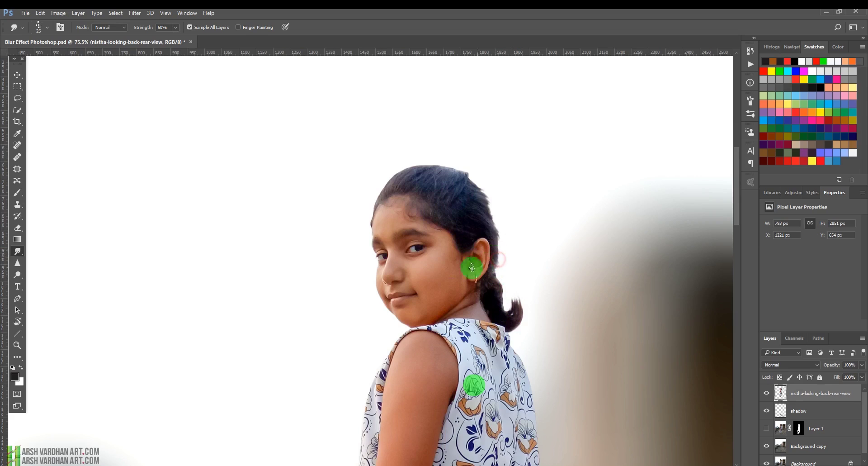
mouse_move(379, 235)
mouse_down()
mouse_move(374, 219)
mouse_move(389, 187)
mouse_move(420, 171)
mouse_move(425, 184)
mouse_move(367, 236)
mouse_move(368, 262)
mouse_move(365, 254)
mouse_move(374, 254)
mouse_up()
mouse_move(519, 313)
mouse_down()
mouse_move(525, 322)
mouse_move(509, 330)
mouse_move(527, 316)
mouse_move(516, 327)
mouse_move(524, 290)
mouse_move(500, 294)
mouse_move(499, 280)
mouse_move(504, 296)
mouse_move(497, 281)
mouse_up()
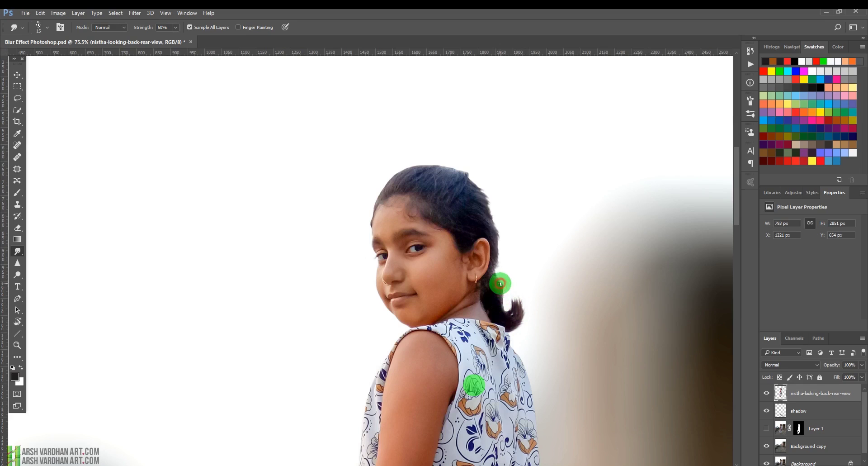
drag(530, 267, 399, 223)
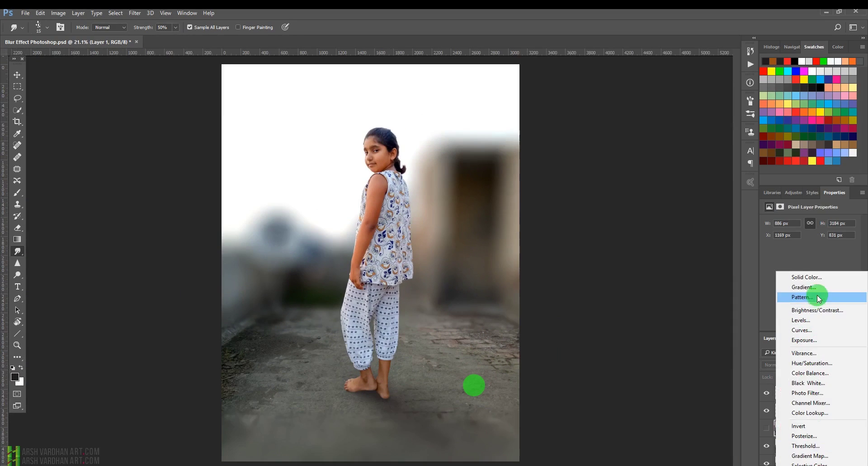
- Add a gradient fill layer above Layer 1 using the yellow-orange-black gradient preset
click(814, 287)
click(702, 193)
click(558, 101)
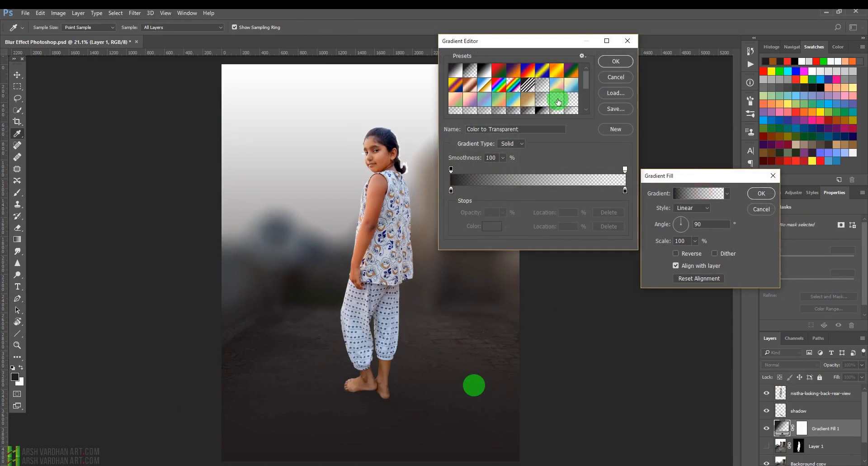
click(514, 72)
scroll(514, 74, down, 3)
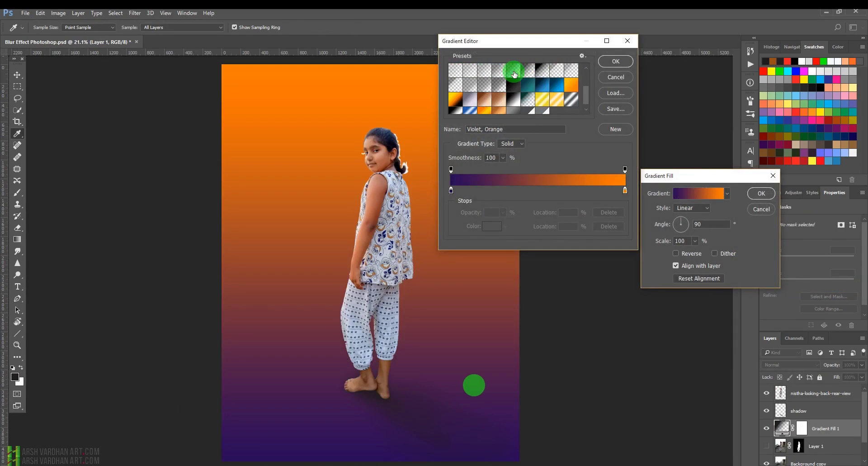
click(571, 91)
scroll(572, 90, down, 1)
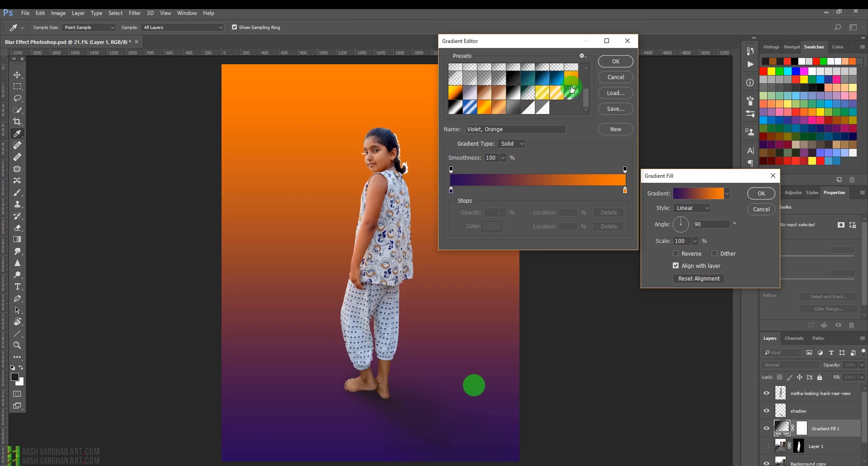
click(456, 90)
click(616, 61)
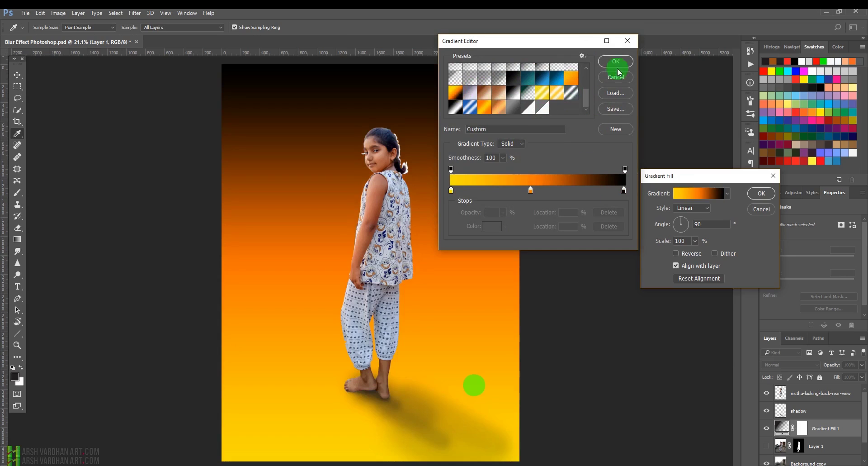
- Set the gradient fill's style to Radial and shift its center toward the upper left of the image
click(692, 208)
click(692, 223)
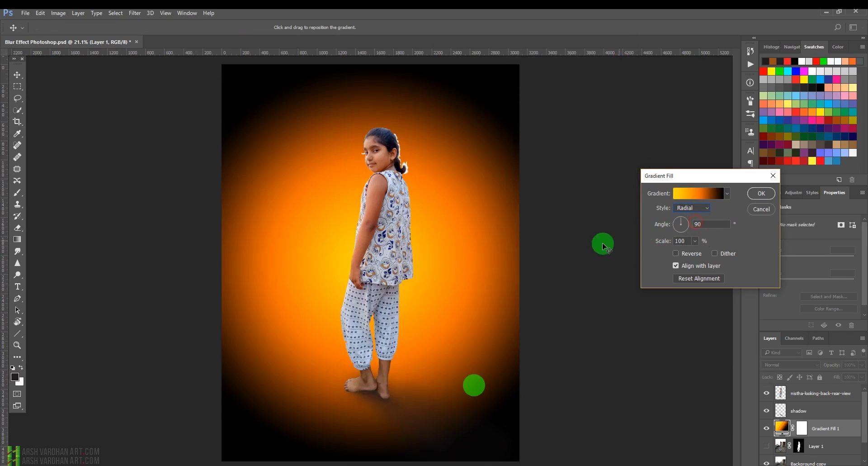
drag(434, 246, 369, 169)
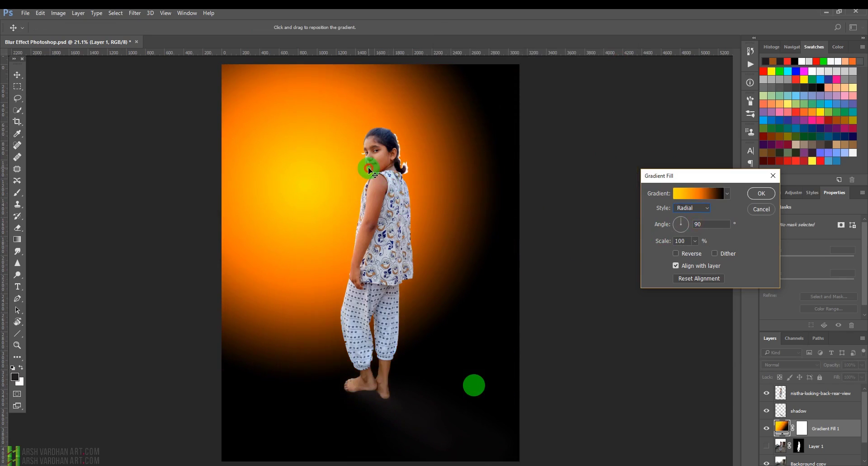
click(769, 197)
- Move the gradient fill layer above the girl's cut-out layer and set its blend mode to Screen
mouse_move(786, 424)
mouse_down()
mouse_move(779, 394)
mouse_move(814, 423)
mouse_move(781, 380)
mouse_up()
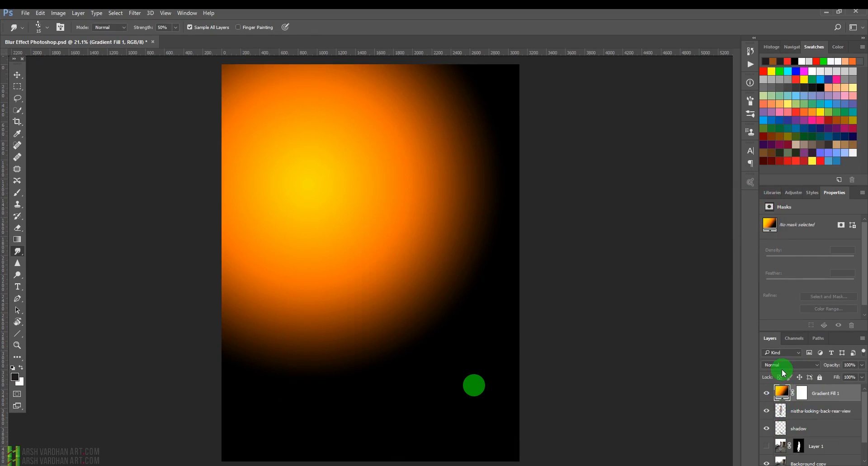
click(783, 367)
click(783, 241)
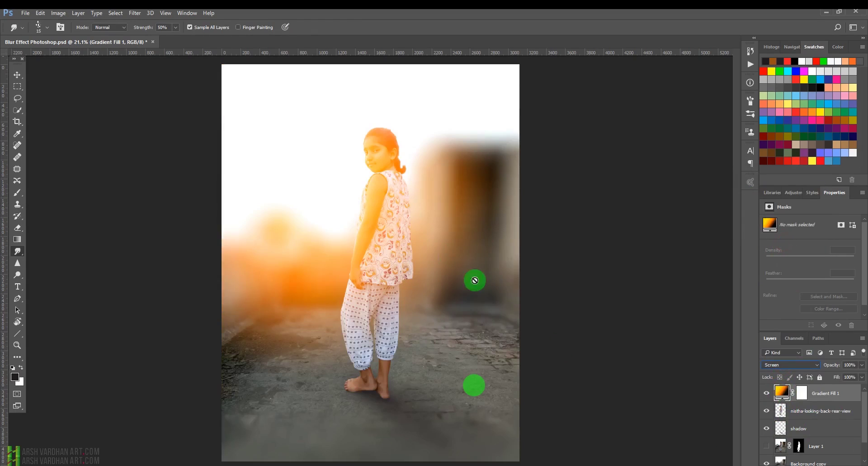
- Reposition the gradient's glow further toward the image's upper-left edge, away from the girl
double_click(783, 392)
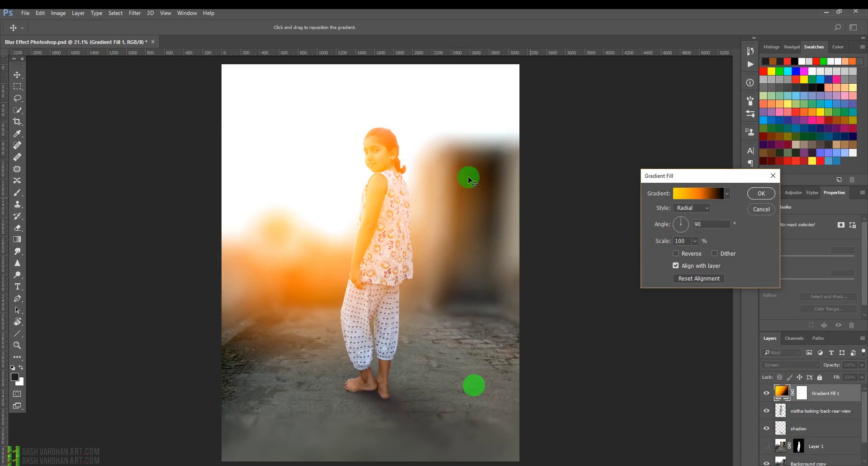
drag(469, 177, 287, 143)
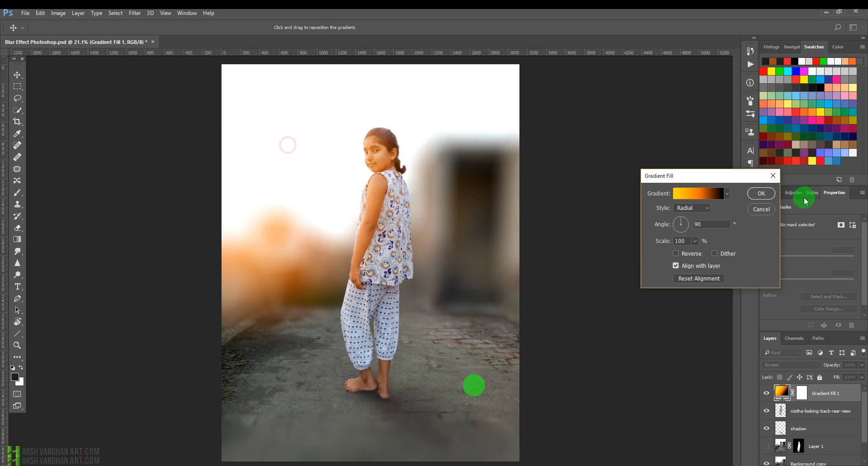
click(764, 194)
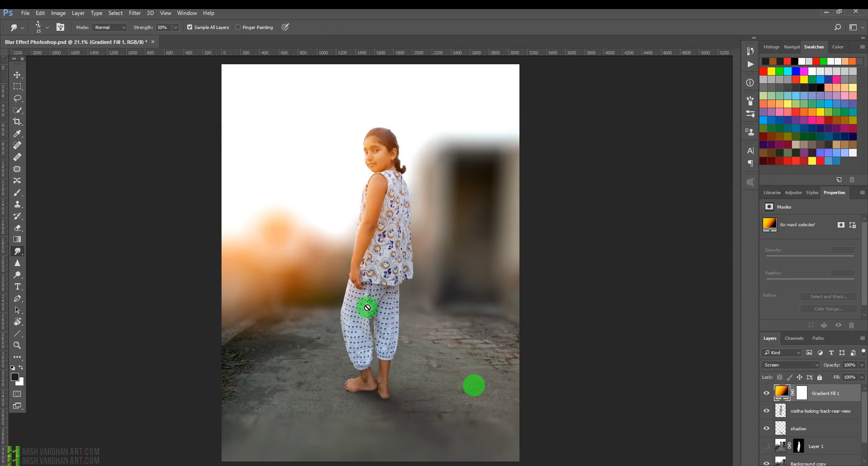
- Duplicate the gradient fill layer, placing the copy's glow at the image's upper right with 46% opacity
key(ctrl+j)
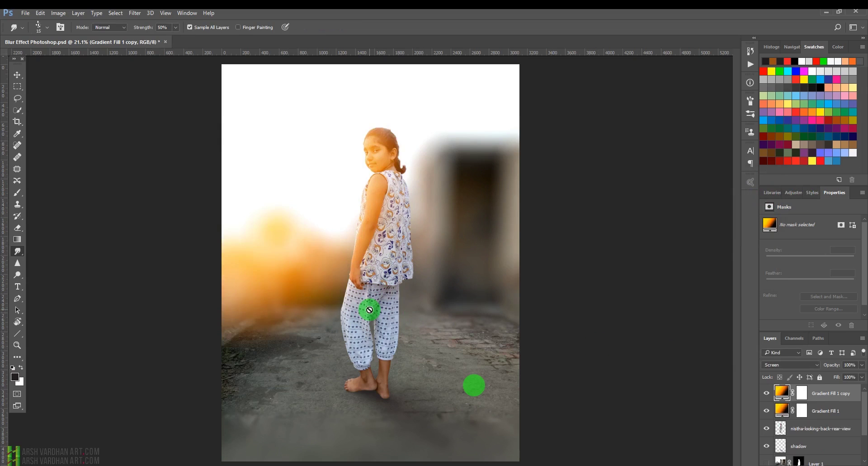
key(v)
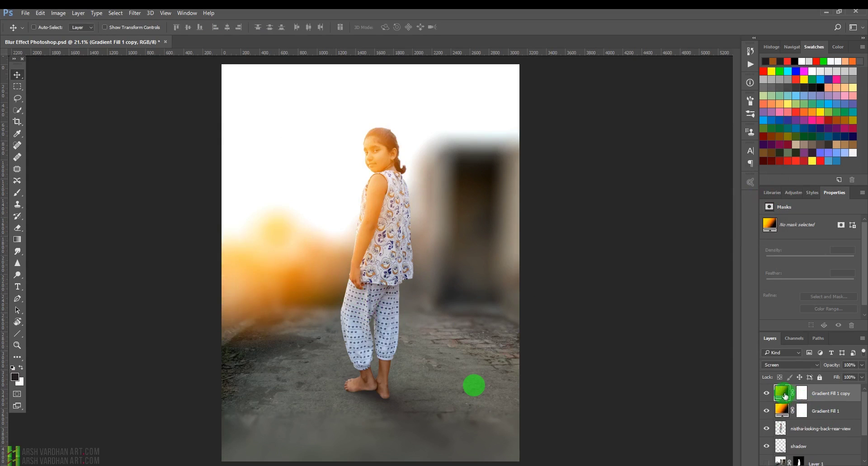
double_click(784, 395)
drag(471, 204, 645, 122)
click(762, 193)
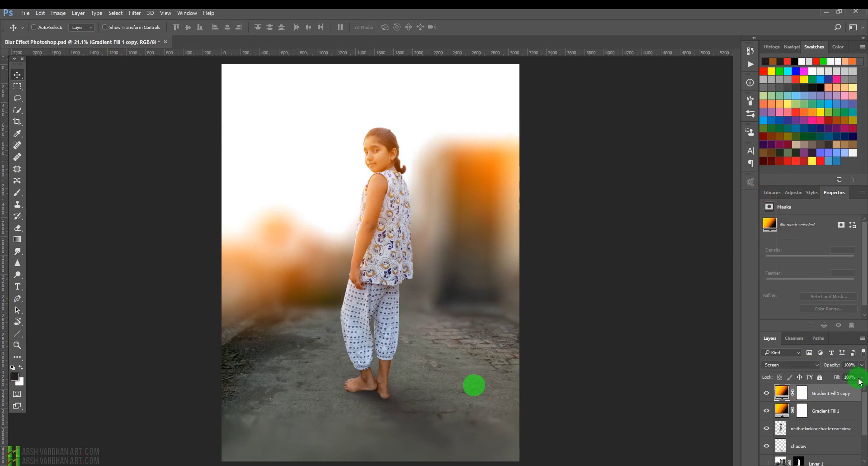
drag(865, 369, 841, 379)
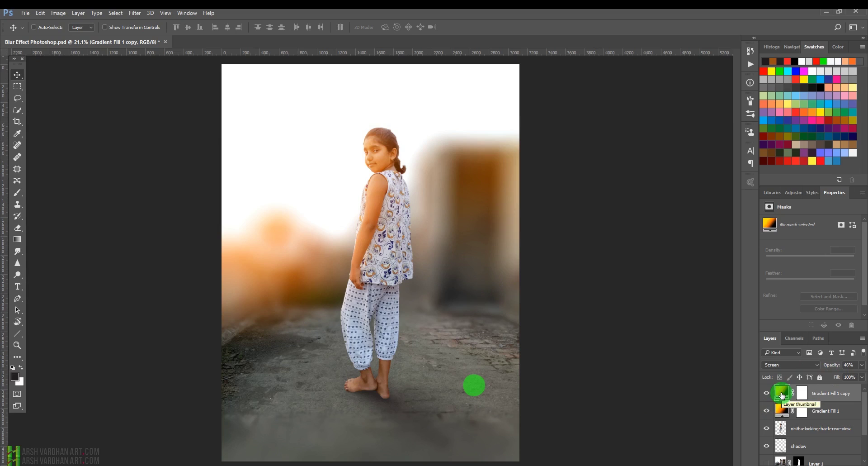
- Reduce the glow on the girl's face by painting black on the Gradient Fill 1 mask at 20% brush opacity
click(802, 411)
key(b)
click(368, 169)
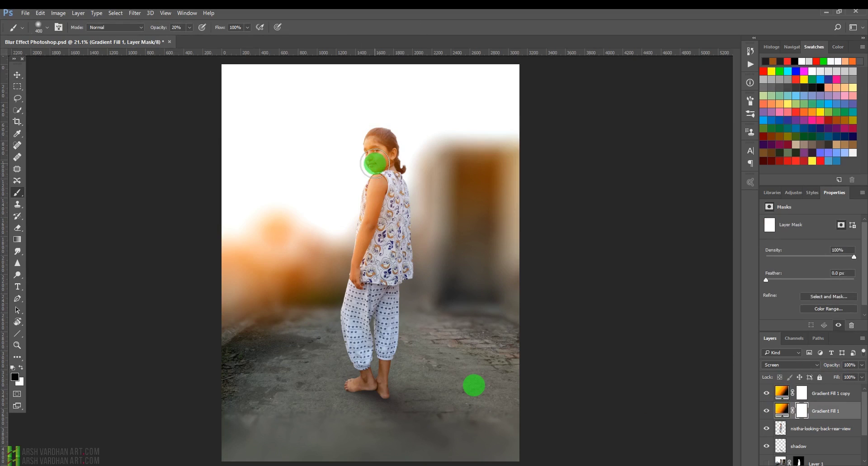
key(bracketright)
key(bracketright)
click(381, 155)
click(392, 152)
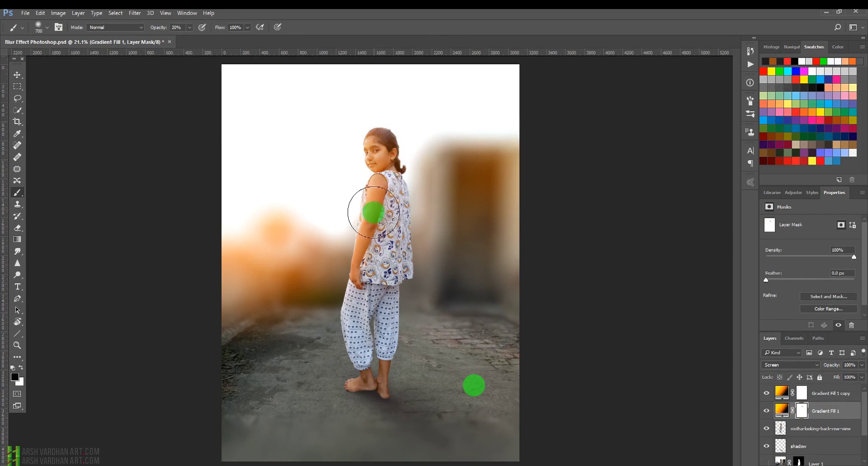
- Paint the Gradient Fill 1 mask over the girl's arm, torso and trousers with smaller brushes, and save the document
click(393, 202)
key(bracketleft)
key(bracketleft)
key(bracketleft)
mouse_move(384, 261)
mouse_down()
mouse_move(379, 322)
mouse_move(398, 343)
mouse_up()
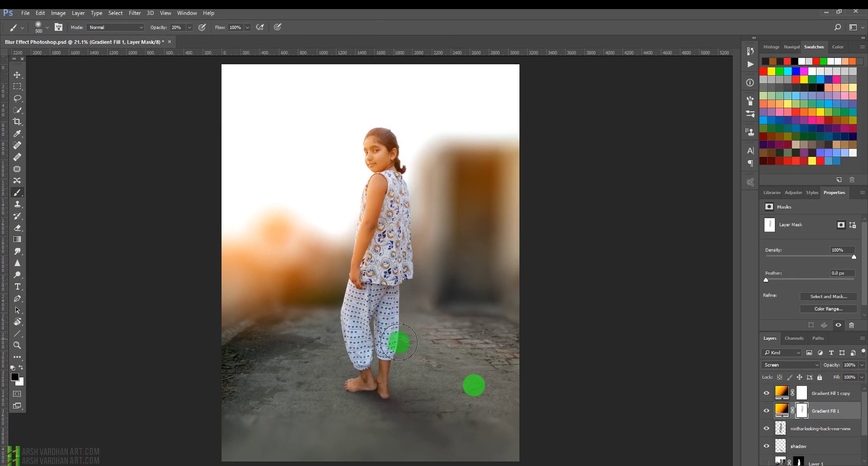
click(784, 459)
key(bracketleft)
click(415, 396)
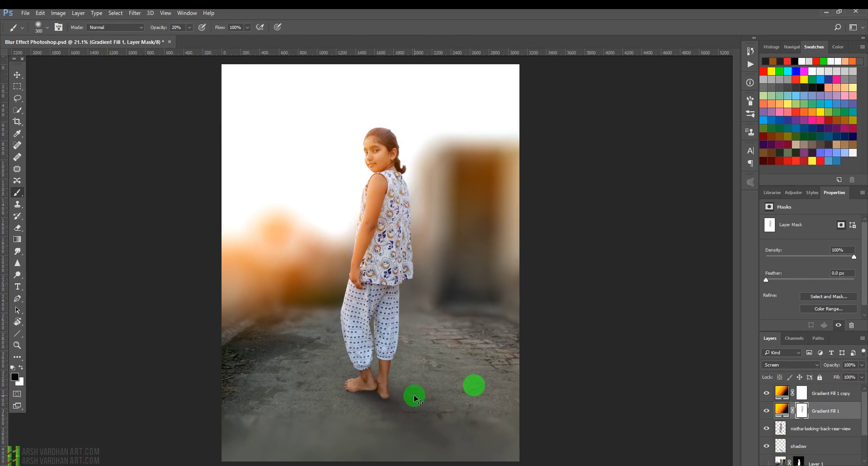
key(ctrl+s)
- Switch to Bridge and place the PNG of the boy in the teal shirt beside the girl in the portrait
key(alt+Tab)
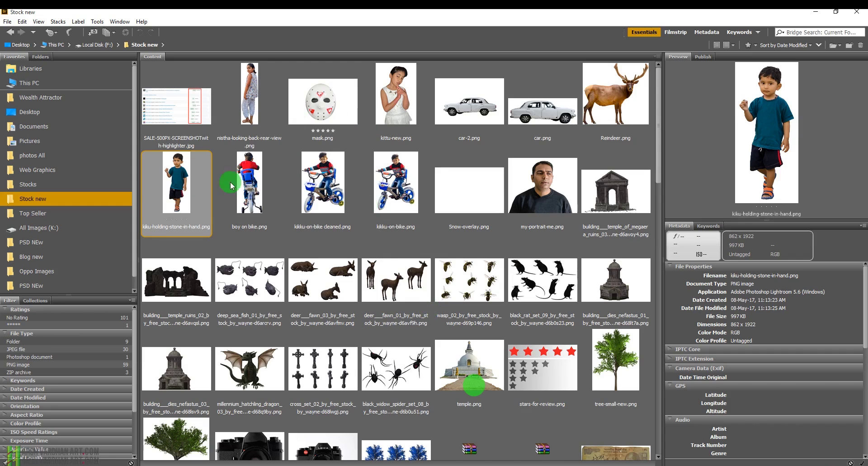
mouse_move(175, 190)
mouse_down()
mouse_move(366, 348)
mouse_move(385, 463)
mouse_move(334, 246)
mouse_move(327, 278)
mouse_up()
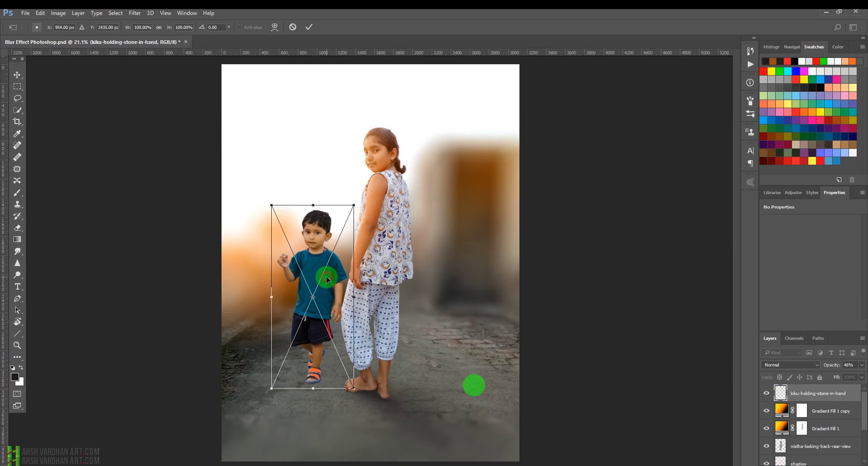
click(310, 27)
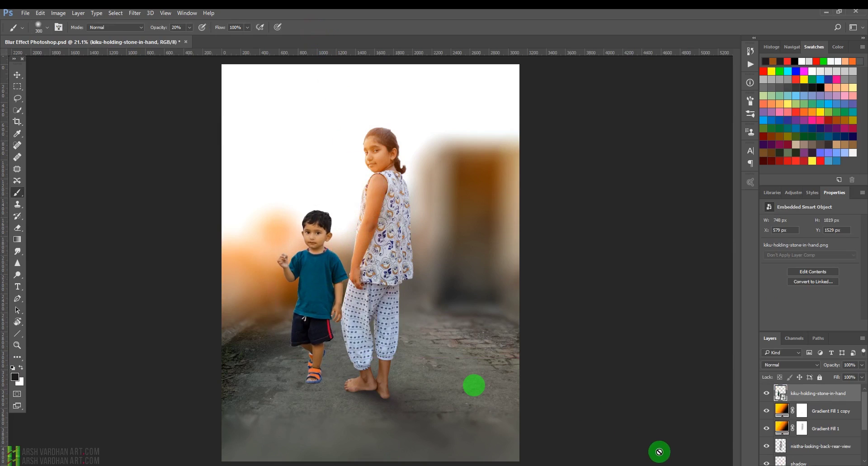
- Select the girl's cut-out and shadow layers together and move them slightly right, away from the boy
drag(382, 301, 403, 313)
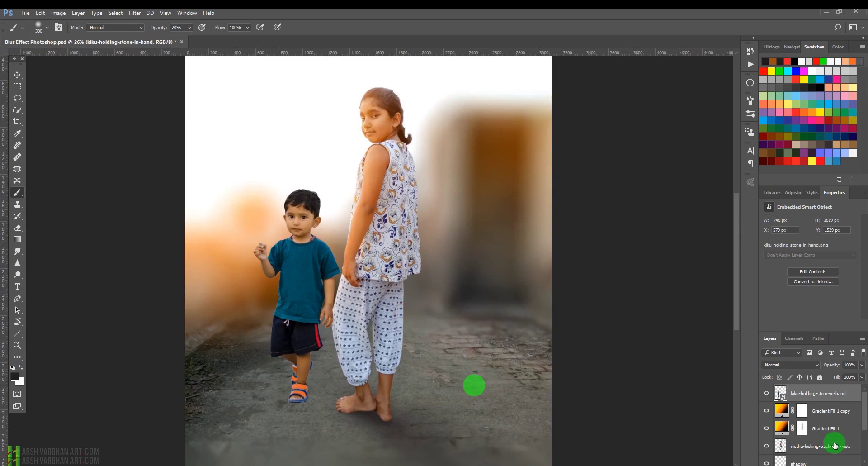
scroll(832, 441, down, 1)
click(814, 432)
click(798, 446)
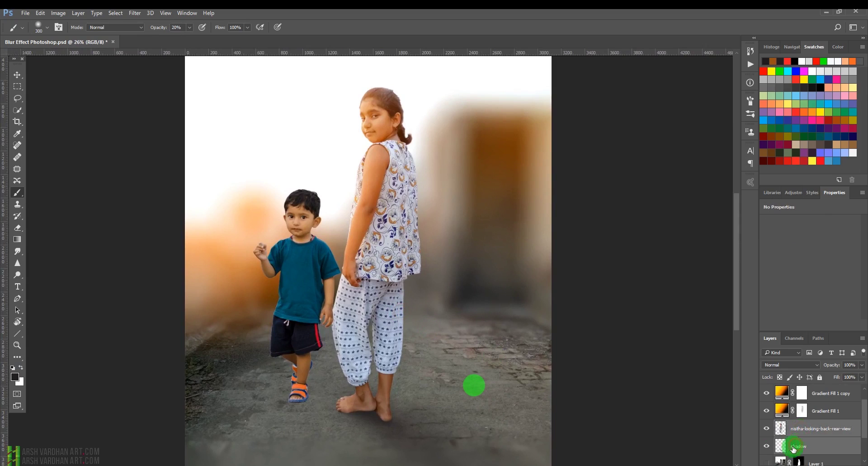
key(v)
mouse_move(376, 304)
mouse_down()
mouse_move(412, 303)
mouse_move(384, 296)
mouse_up()
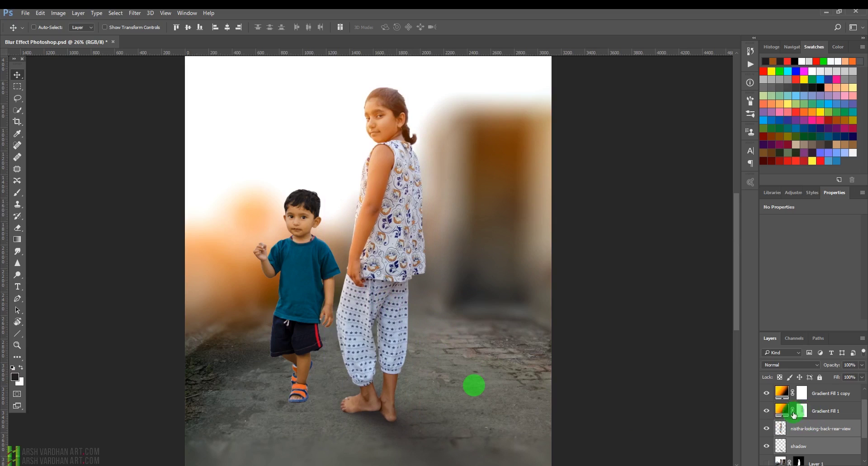
- Create an empty layer directly beneath the boy's cut-out layer
click(795, 430)
scroll(808, 429, up, 1)
double_click(800, 398)
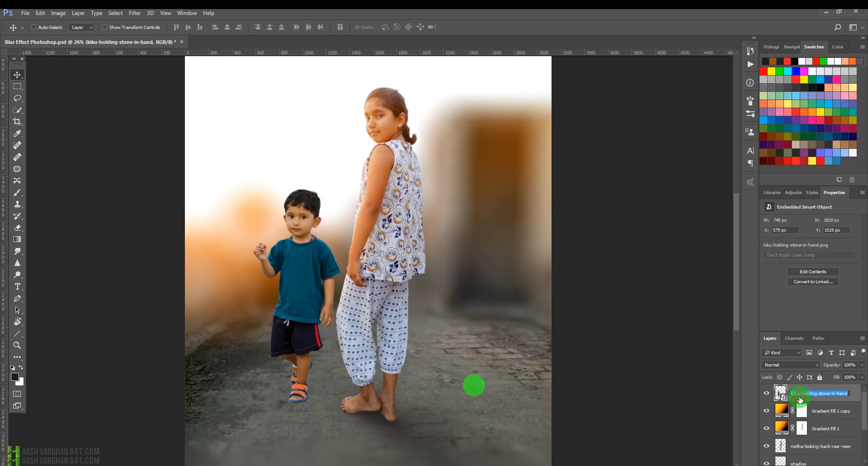
click(325, 306)
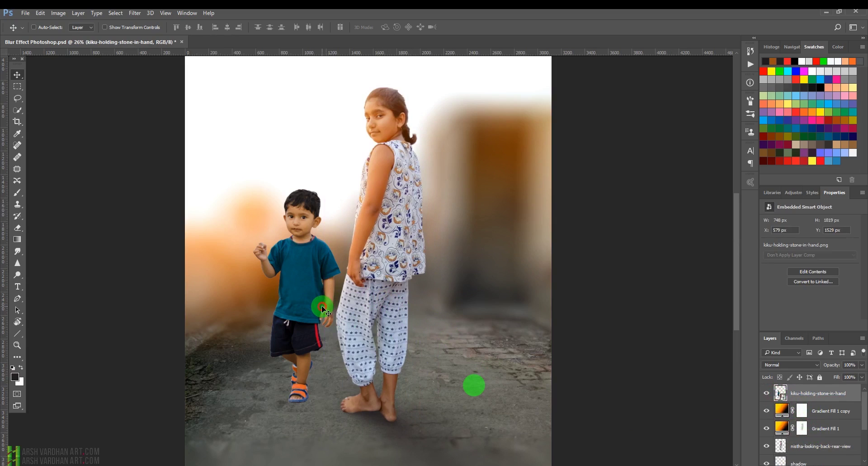
click(324, 306)
ctrl+click(838, 465)
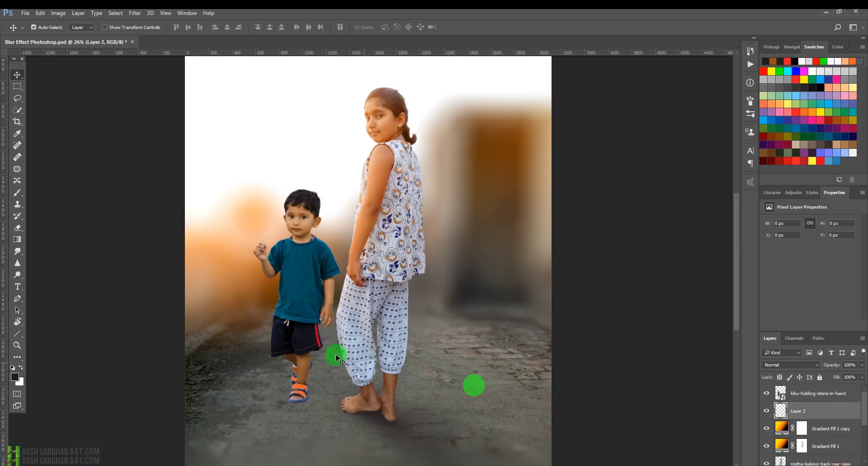
- Paint a tight contact shadow under the boy's sandals with a small black brush at 20% opacity
mouse_move(269, 332)
mouse_down()
mouse_move(324, 362)
mouse_move(313, 274)
mouse_move(330, 320)
mouse_move(329, 385)
mouse_up()
key(b)
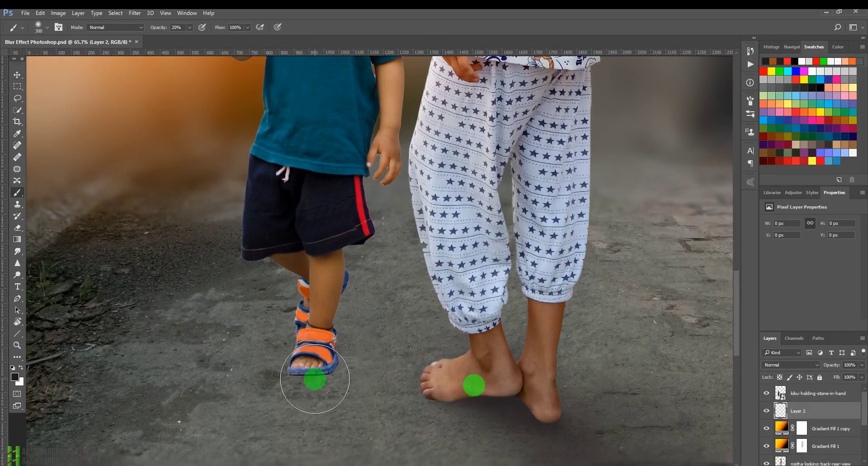
key(bracketleft)
key(bracketleft)
key(bracketleft)
key(bracketleft)
key(bracketleft)
key(bracketleft)
mouse_move(310, 372)
mouse_down()
mouse_move(293, 375)
mouse_move(315, 379)
mouse_move(333, 368)
mouse_move(320, 368)
mouse_move(333, 362)
mouse_move(334, 338)
mouse_move(355, 339)
mouse_move(340, 355)
mouse_move(362, 376)
mouse_move(324, 364)
mouse_move(392, 379)
mouse_move(350, 339)
mouse_move(390, 369)
mouse_move(349, 359)
mouse_up()
- Extend the boy's soft shadow across the floor toward the girl's feet with larger brush strokes, and select the boy's layer
key(bracketright)
key(bracketright)
key(bracketright)
drag(504, 428, 341, 380)
key(bracketleft)
key(bracketleft)
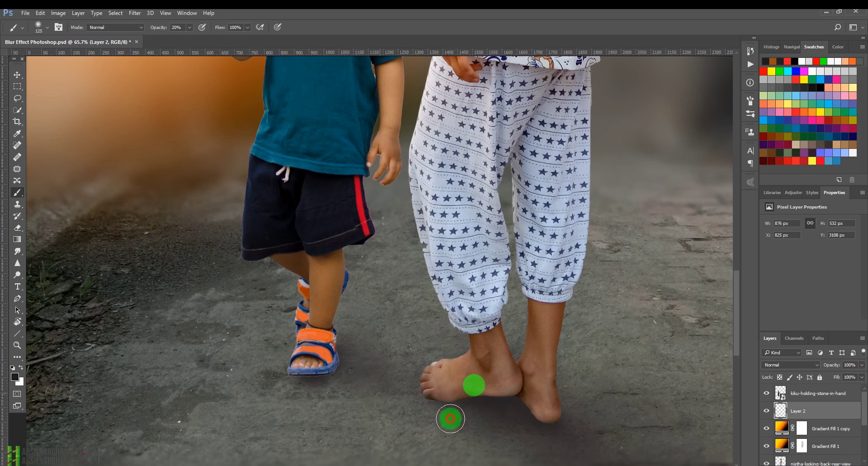
mouse_move(451, 419)
mouse_down()
mouse_move(367, 385)
mouse_move(304, 378)
mouse_move(340, 374)
mouse_move(343, 366)
mouse_move(363, 370)
mouse_up()
click(781, 392)
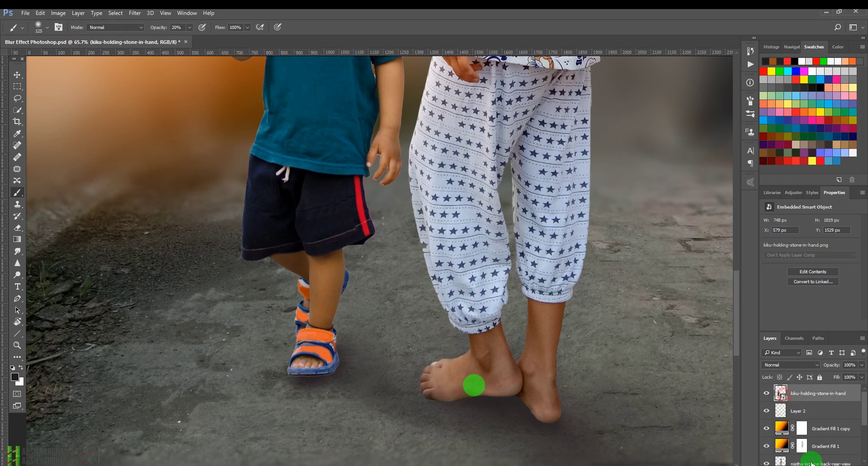
- Add a layer mask to the boy's cut-out and soften his sandals' lower edges with a small black brush at 50% opacity
click(805, 465)
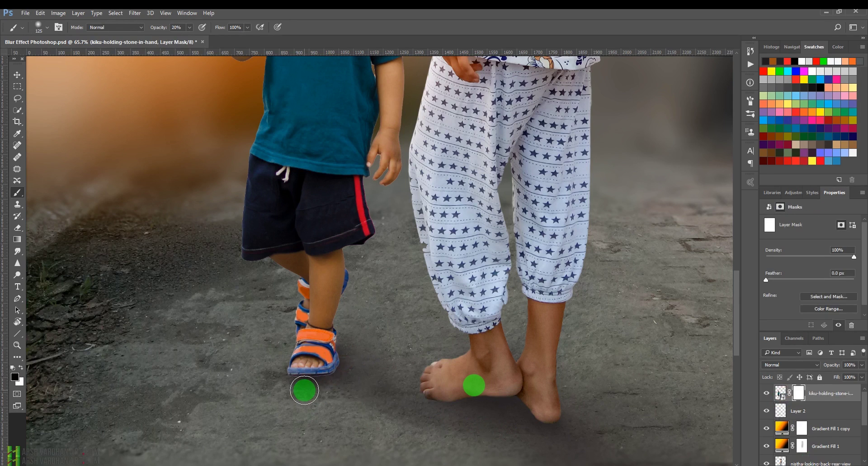
key(bracketleft)
key(bracketleft)
key(bracketleft)
key(bracketleft)
key(bracketleft)
key(bracketleft)
key(bracketleft)
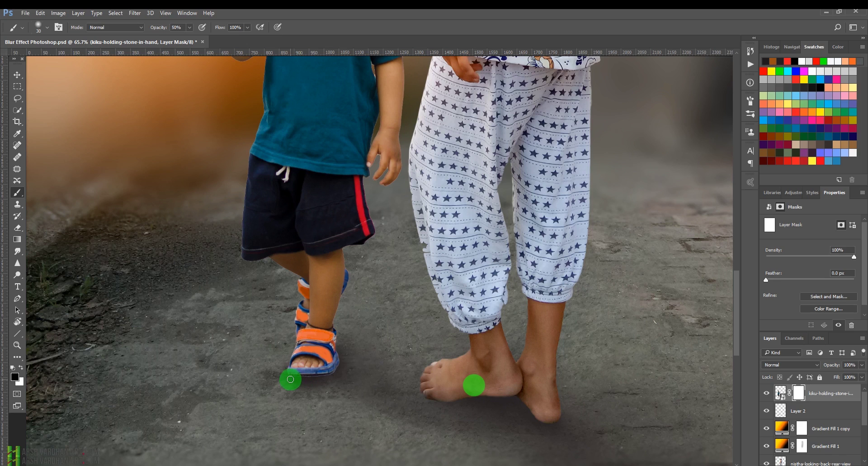
drag(291, 377, 328, 376)
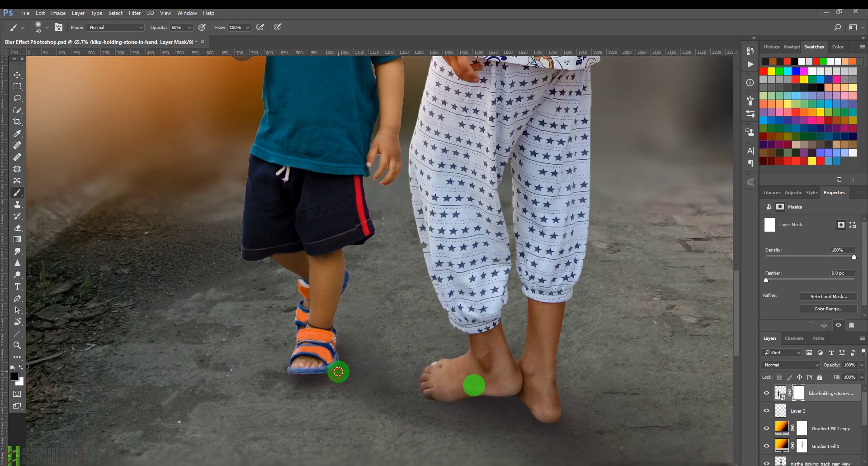
drag(336, 376, 336, 376)
key(bracketleft)
key(bracketleft)
key(bracketleft)
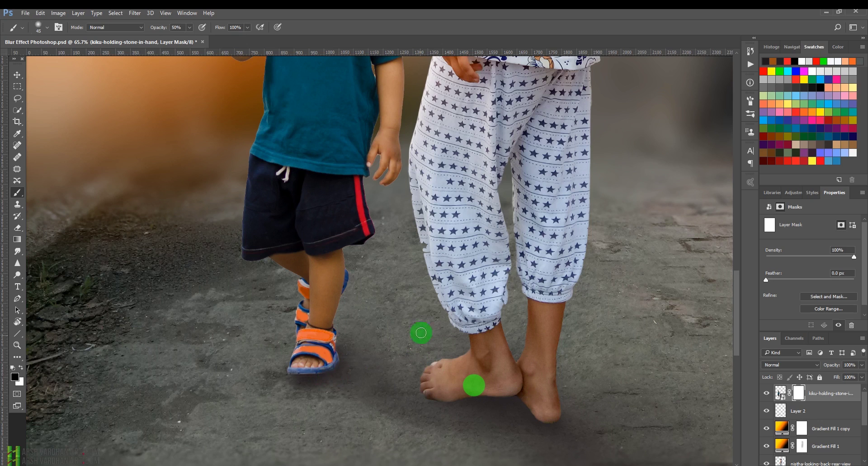
- Broaden the soft floor shadow around both children's feet on Layer 2 with a 250 px black brush at 10% opacity
mouse_move(423, 294)
mouse_down()
mouse_move(370, 284)
mouse_move(352, 333)
mouse_up()
drag(310, 350, 339, 360)
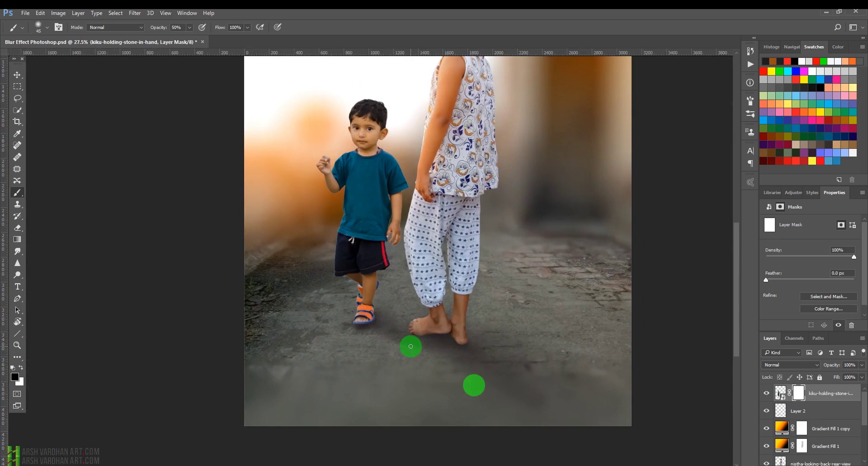
click(780, 410)
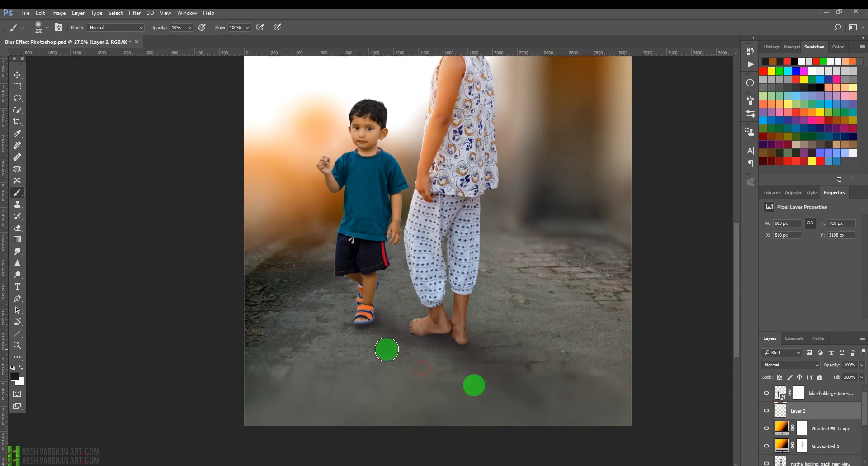
drag(507, 291, 402, 264)
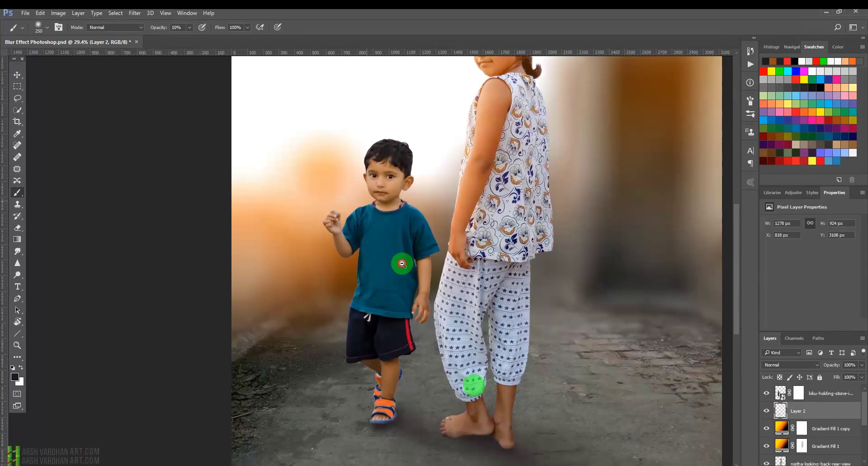
- Group the boy's cut-out and shadow layers as "boy" and move the group beneath both gradient fill layers
click(819, 393)
click(782, 413)
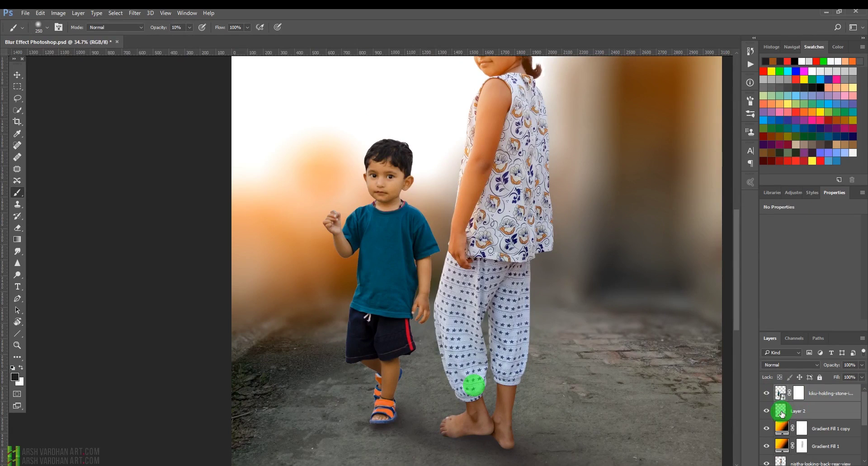
key(ctrl+g)
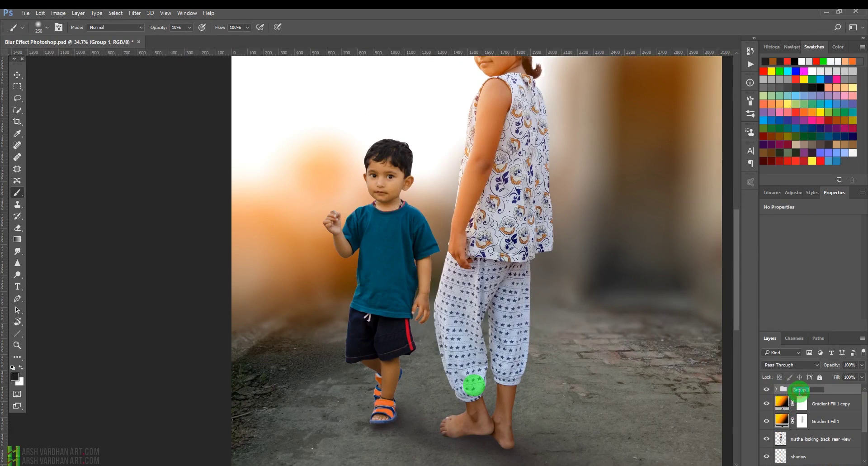
click(797, 390)
text(boy)
key(Return)
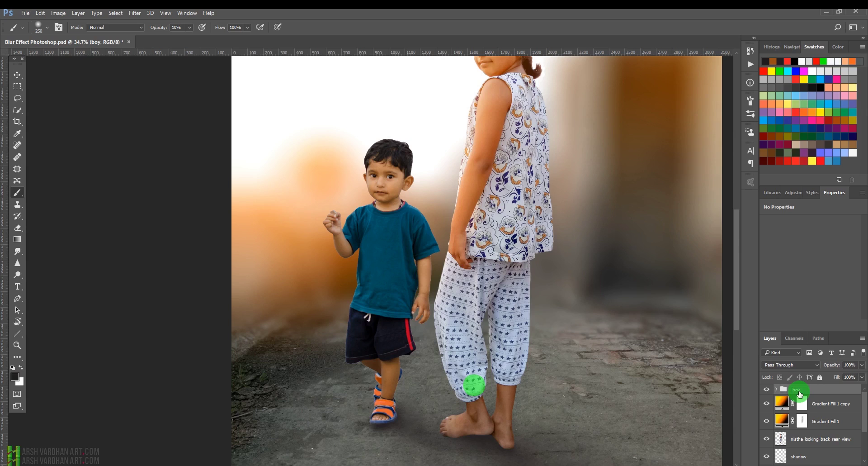
drag(786, 393, 781, 431)
drag(437, 290, 428, 261)
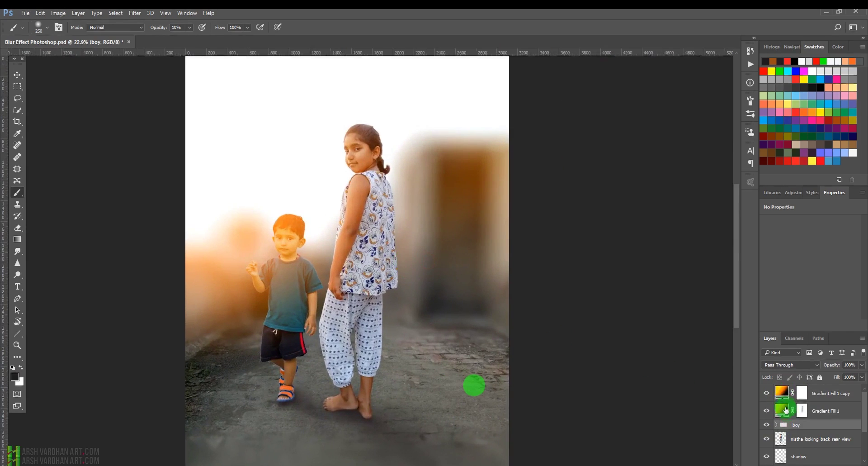
- Compare the effect of both gradient fills, and paint black at 10% opacity over the boy on the Gradient Fill 1 mask
click(785, 392)
click(768, 394)
click(767, 394)
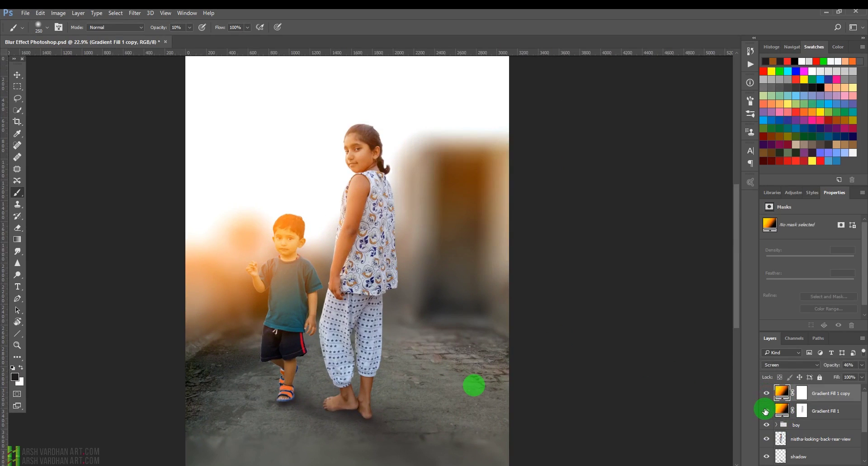
click(767, 411)
click(767, 411)
click(794, 413)
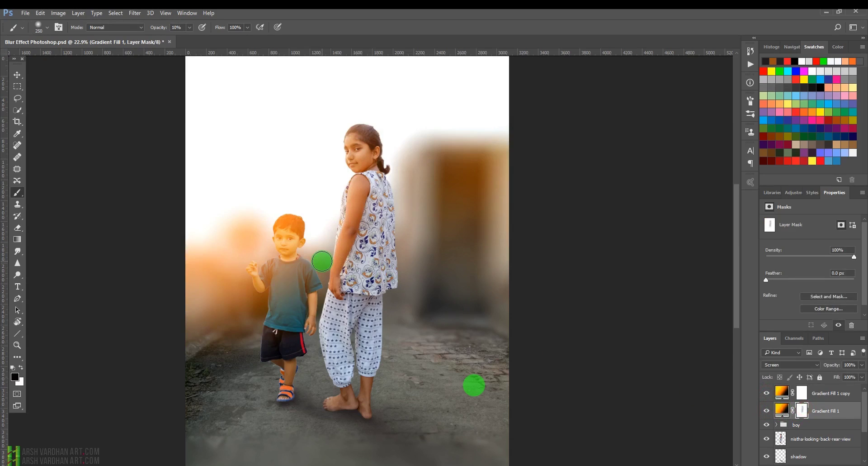
key(bracketright)
key(bracketright)
key(bracketright)
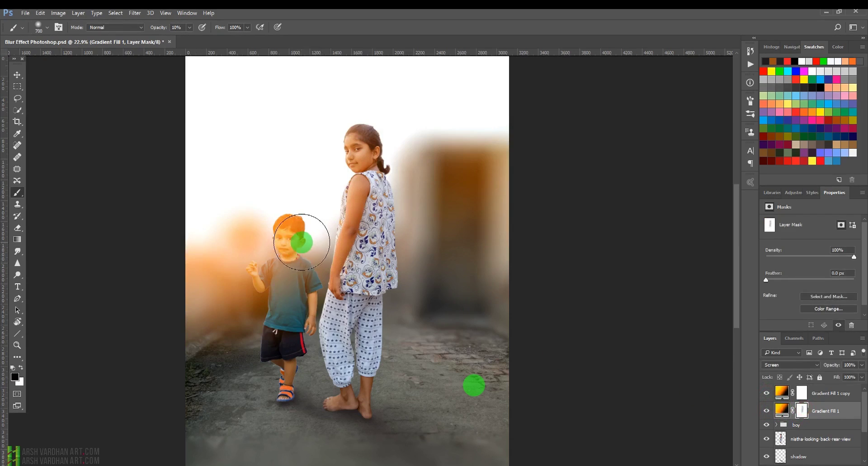
mouse_move(292, 241)
mouse_down()
mouse_move(262, 304)
mouse_move(289, 277)
mouse_move(320, 357)
mouse_up()
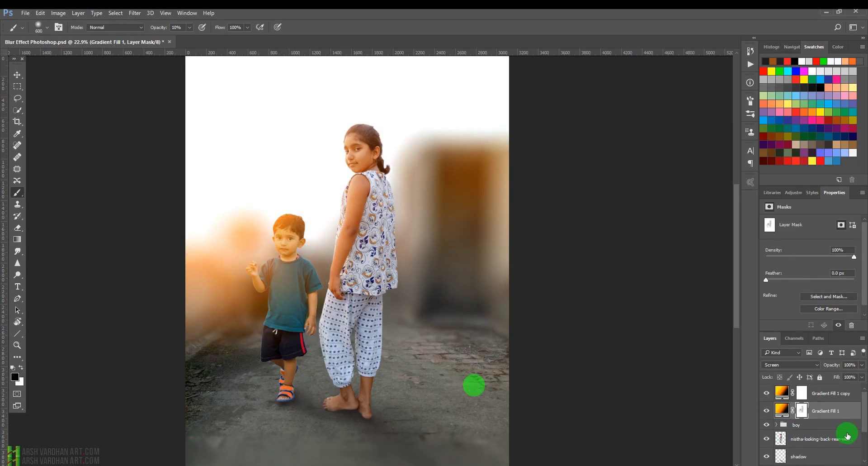
- Reduce the orange haze over both children further on the Gradient Fill 1 mask with a 600 px brush at 10% opacity
click(782, 409)
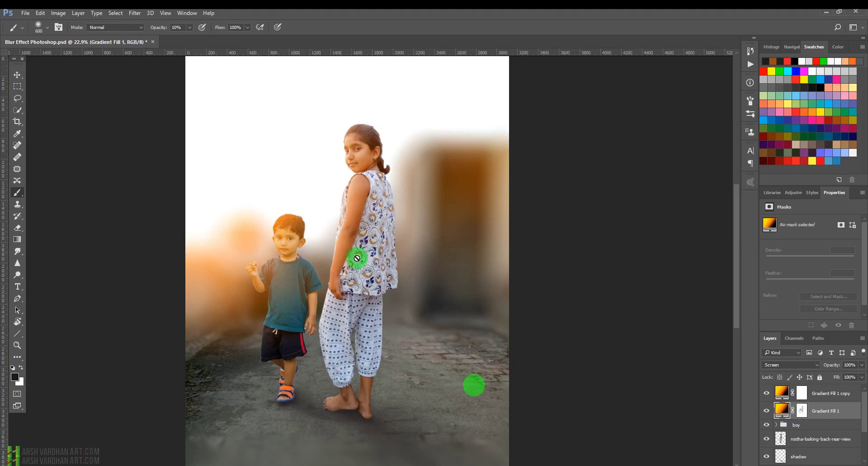
click(802, 417)
mouse_move(306, 235)
mouse_down()
mouse_move(303, 281)
mouse_move(284, 296)
mouse_move(274, 287)
mouse_move(304, 312)
mouse_move(365, 354)
mouse_move(422, 323)
mouse_up()
drag(342, 328, 365, 326)
mouse_move(286, 204)
mouse_down()
mouse_move(290, 245)
mouse_move(307, 201)
mouse_move(330, 281)
mouse_move(336, 194)
mouse_move(346, 231)
mouse_move(335, 293)
mouse_move(353, 330)
mouse_move(346, 336)
mouse_up()
drag(417, 265, 404, 279)
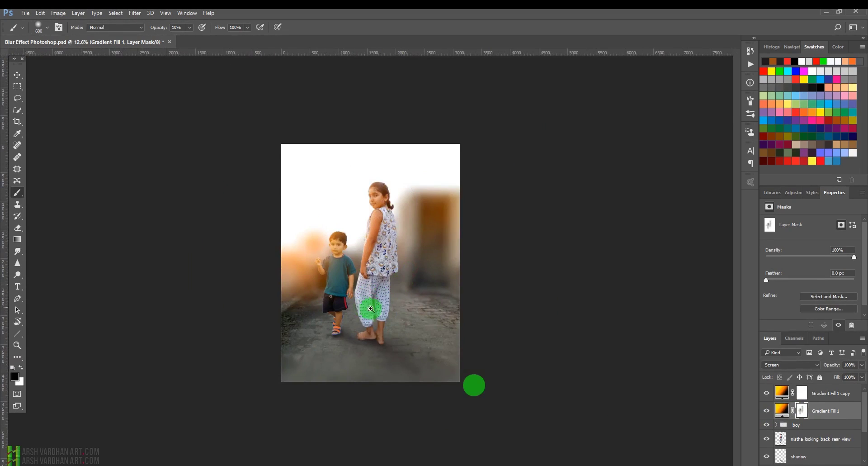
drag(370, 307, 399, 318)
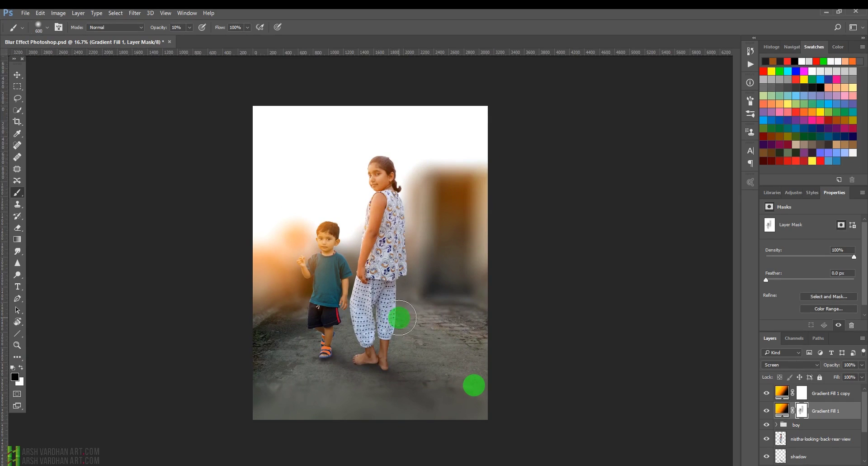
- Crop a strip off the right side of the image, narrowing the space beside the girl, and save the document
key(c)
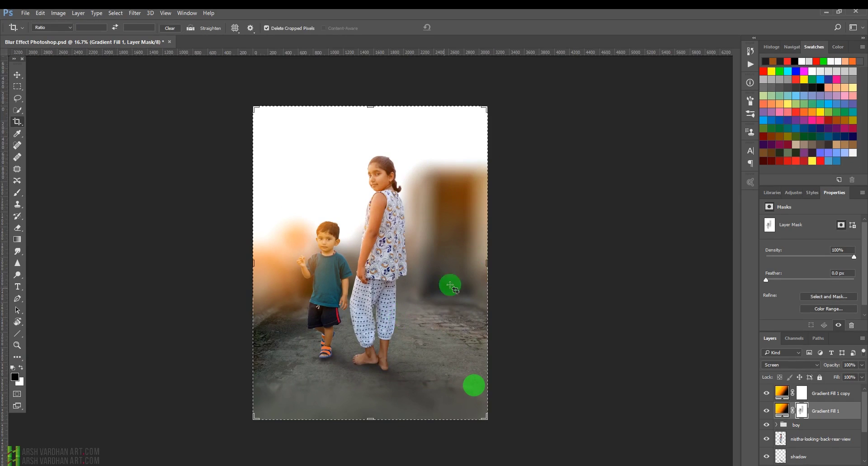
drag(488, 260, 469, 259)
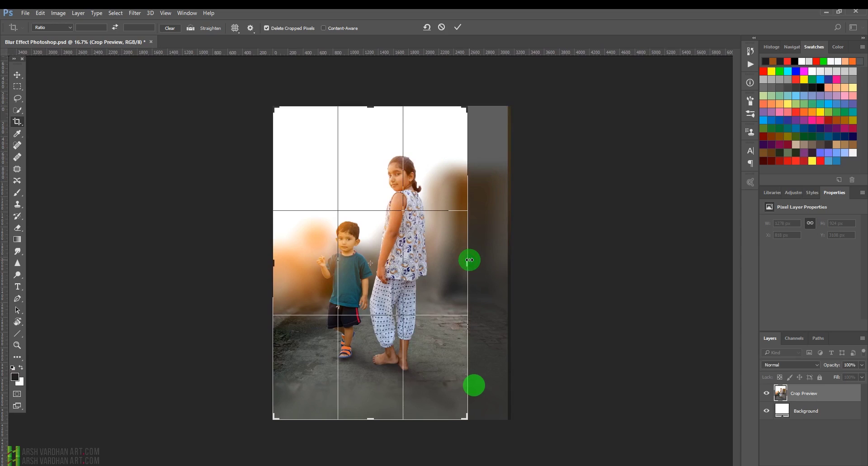
key(Return)
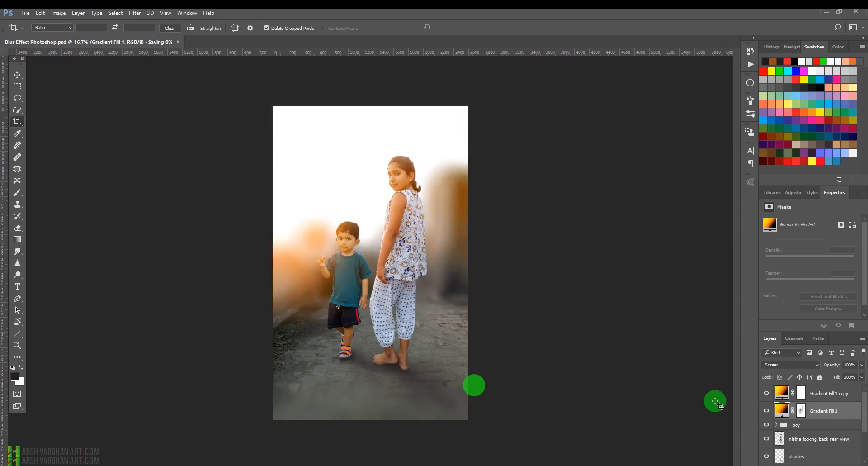
- Add a linear black-to-transparent gradient fill layer at 90° above Gradient Fill 1 copy and set its opacity to 66%
click(785, 392)
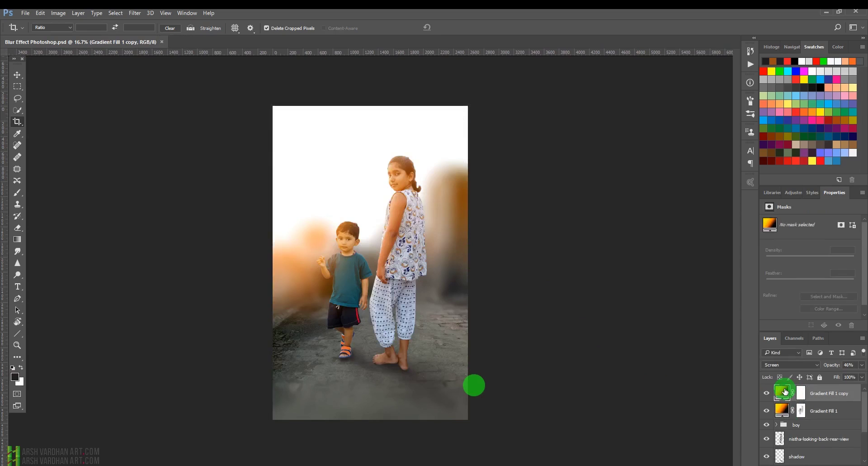
click(813, 462)
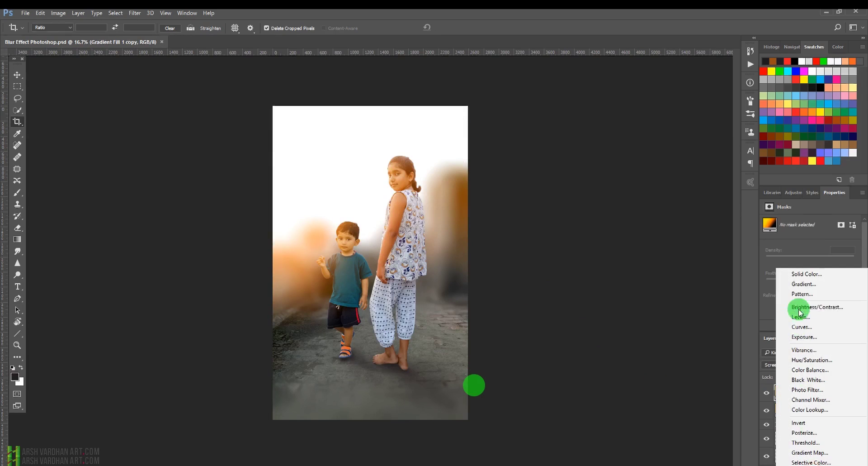
click(810, 286)
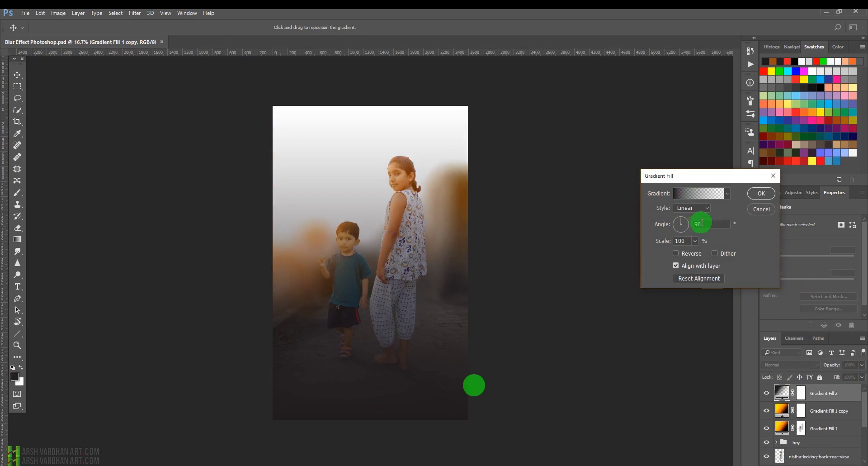
click(754, 199)
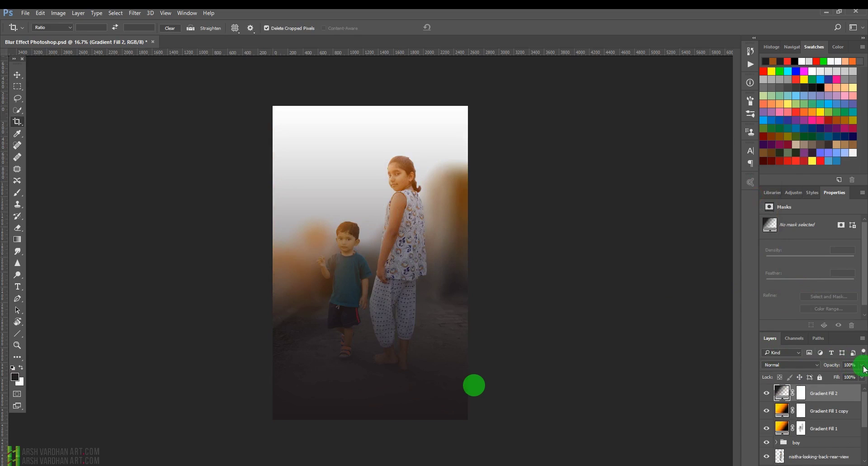
drag(845, 378, 850, 377)
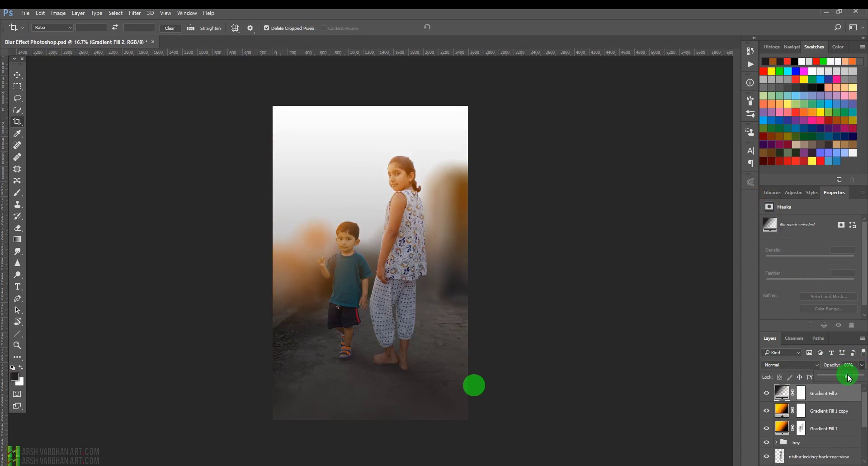
- Mask the dark gradient off the boy's upper body and the area around him with a large black brush at 50% opacity
click(802, 395)
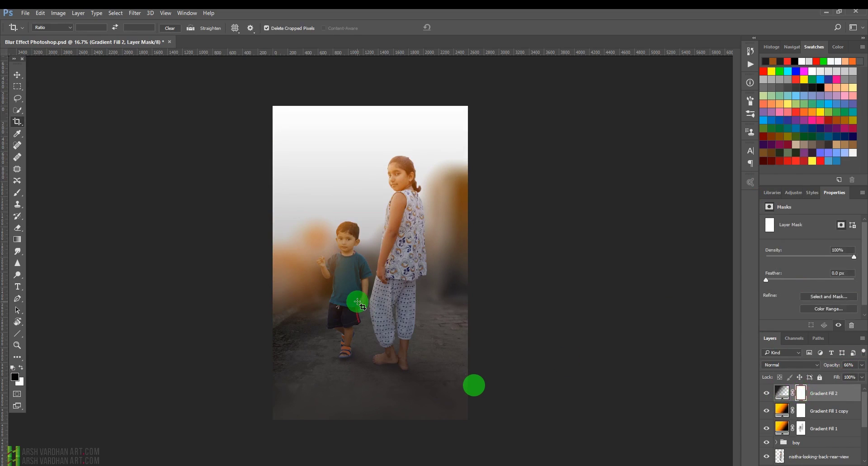
key(b)
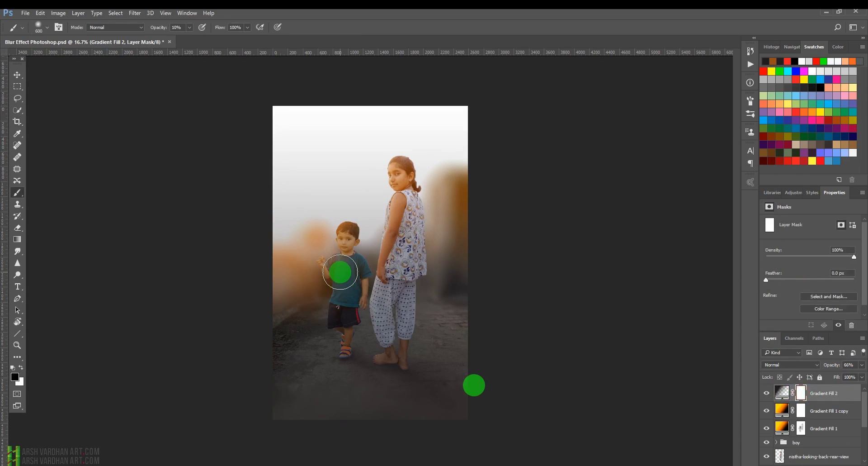
key(bracketright)
key(bracketright)
key(bracketright)
key(bracketright)
key(bracketright)
key(bracketright)
key(bracketright)
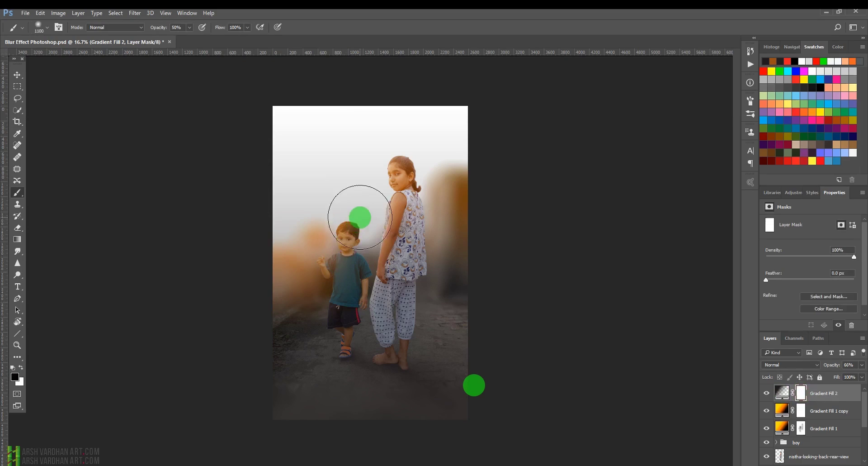
click(350, 245)
click(318, 254)
click(303, 270)
click(335, 225)
click(402, 210)
click(358, 263)
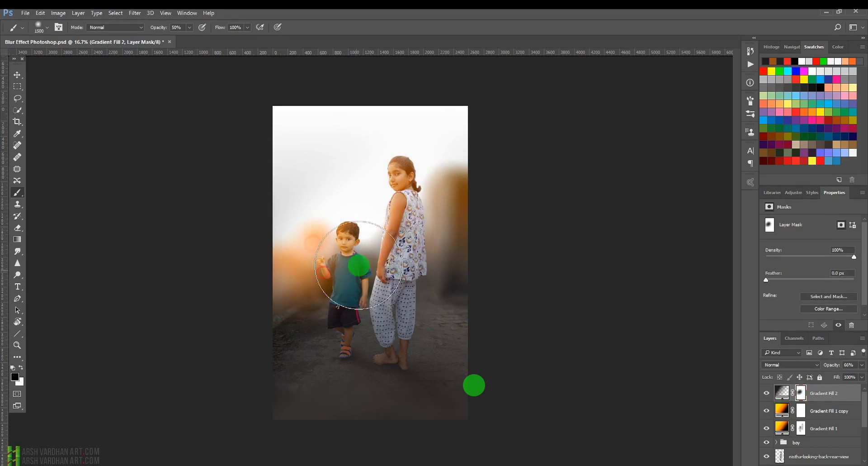
- Mask the dark gradient off the children's legs and the floor around their feet with a 1300 px brush
click(359, 292)
click(383, 318)
key(bracketleft)
key(bracketleft)
click(360, 328)
click(380, 346)
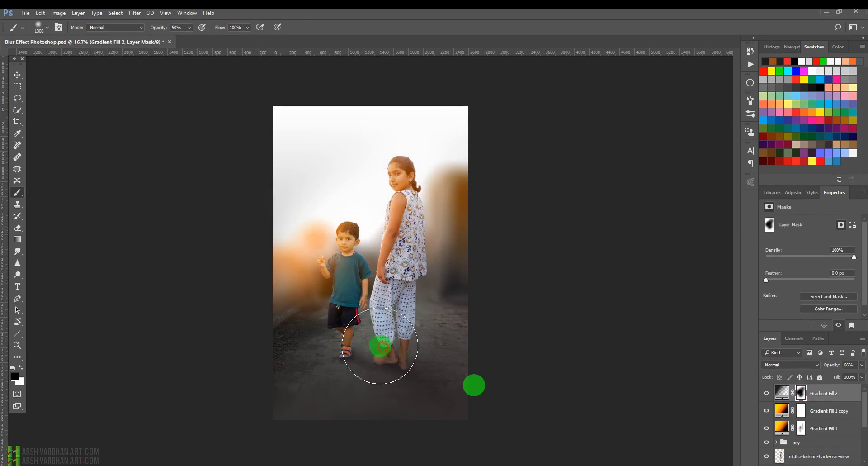
- Clear the dark gradient from the sky and the girl on the Gradient Fill 2 mask, keeping the brush at 50% opacity
click(362, 266)
click(346, 197)
click(334, 154)
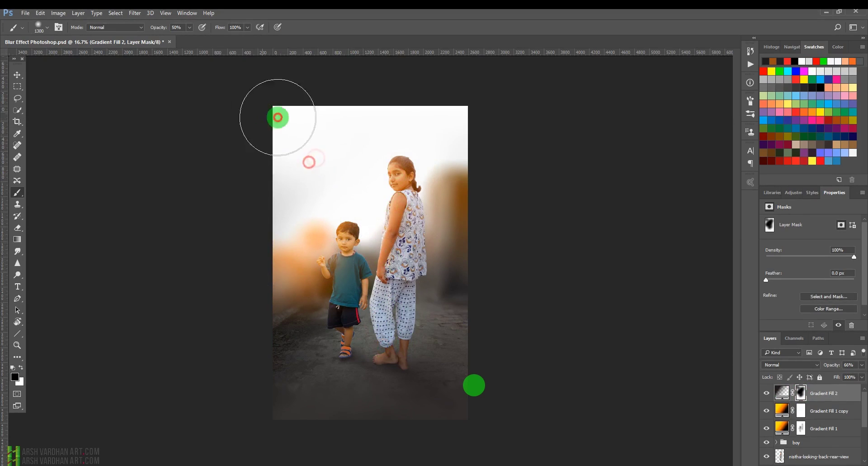
click(418, 151)
click(347, 289)
click(400, 303)
click(413, 226)
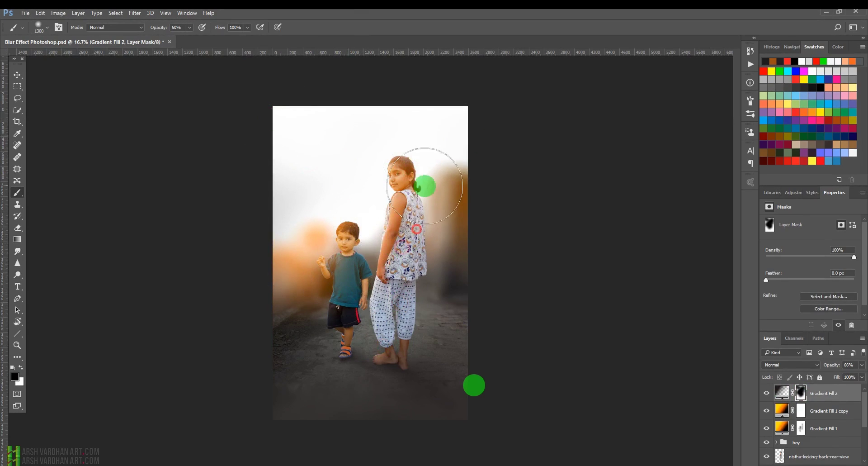
click(382, 214)
click(358, 167)
click(396, 165)
click(335, 210)
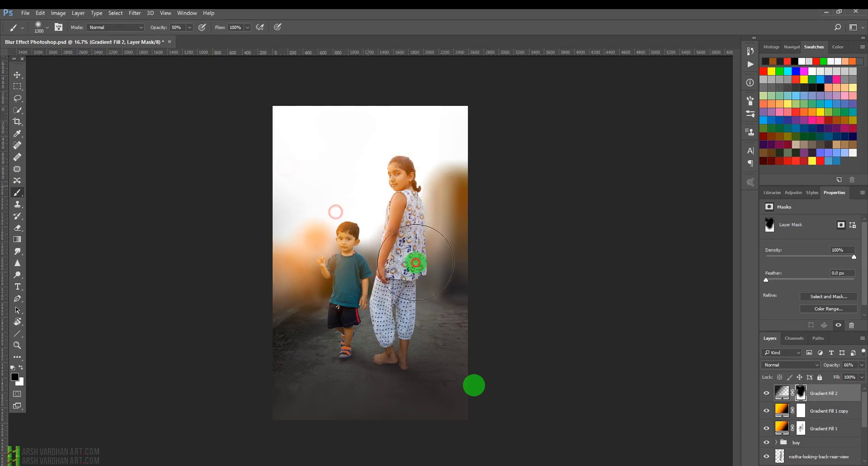
click(289, 246)
click(374, 175)
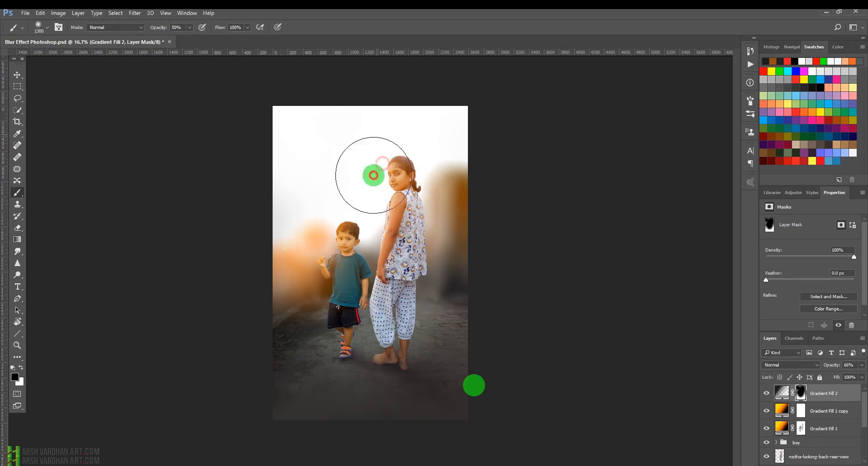
- Mask the dark gradient off the girl's head and legs, the sky above her and the blurred background edge behind her
click(410, 151)
click(439, 315)
click(404, 133)
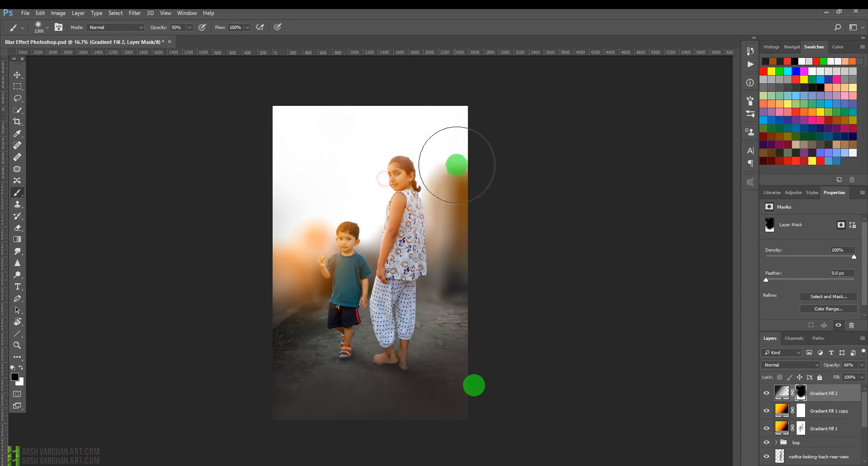
click(474, 171)
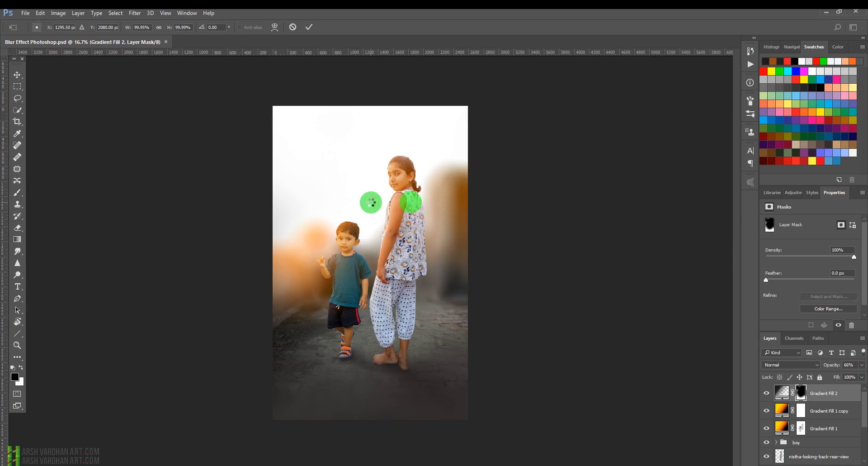
- Place the owl-2196122 image above the gradient layers and position the owl over the boy's raised hand
drag(391, 268, 358, 242)
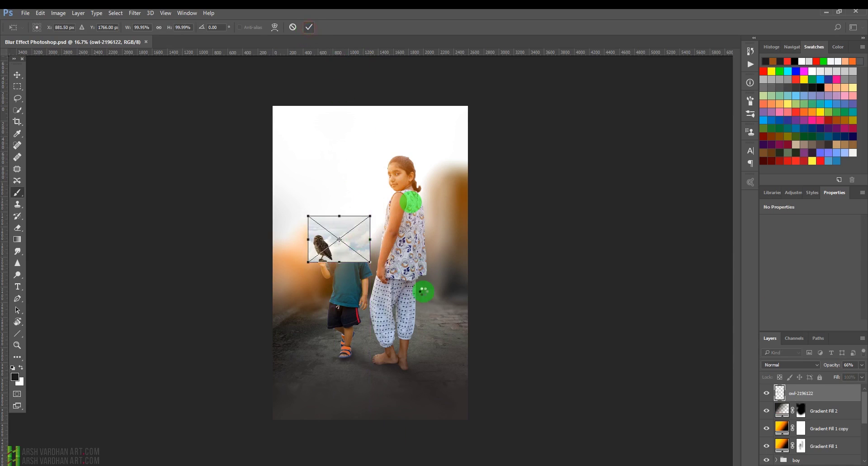
mouse_move(297, 251)
mouse_down()
mouse_move(365, 282)
mouse_move(371, 266)
mouse_move(402, 278)
mouse_move(421, 261)
mouse_move(354, 291)
mouse_move(362, 269)
mouse_move(330, 193)
mouse_move(355, 208)
mouse_move(354, 199)
mouse_move(370, 279)
mouse_up()
- Select the owl with the Quick Selection tool, subtracting the wooden post under its feet
key(w)
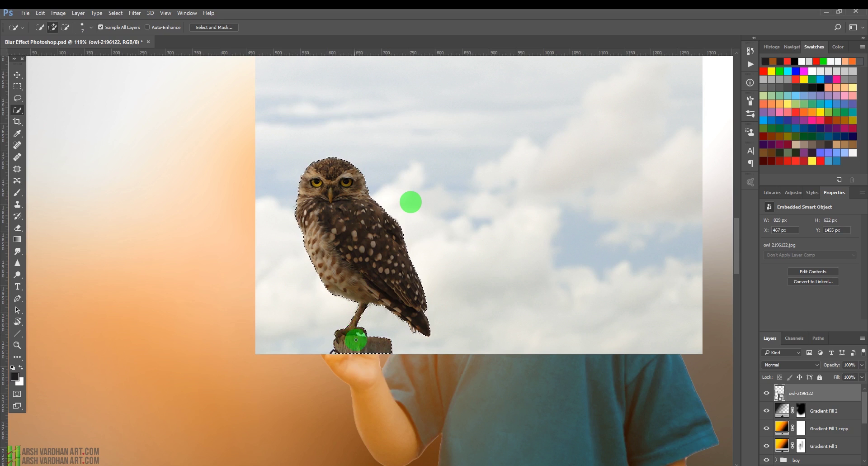
alt+click(359, 335)
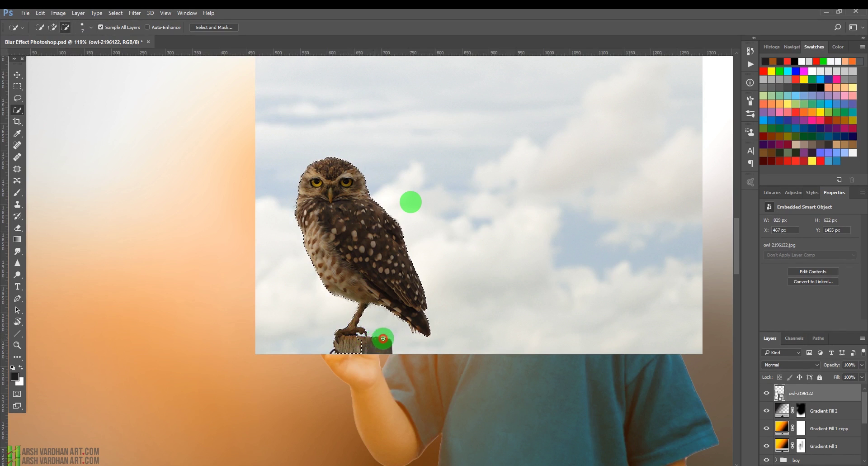
drag(383, 339, 365, 345)
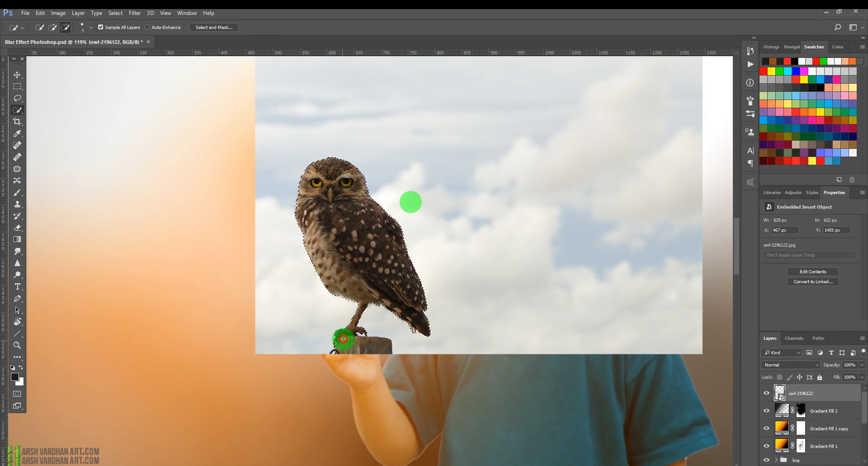
drag(343, 343, 336, 347)
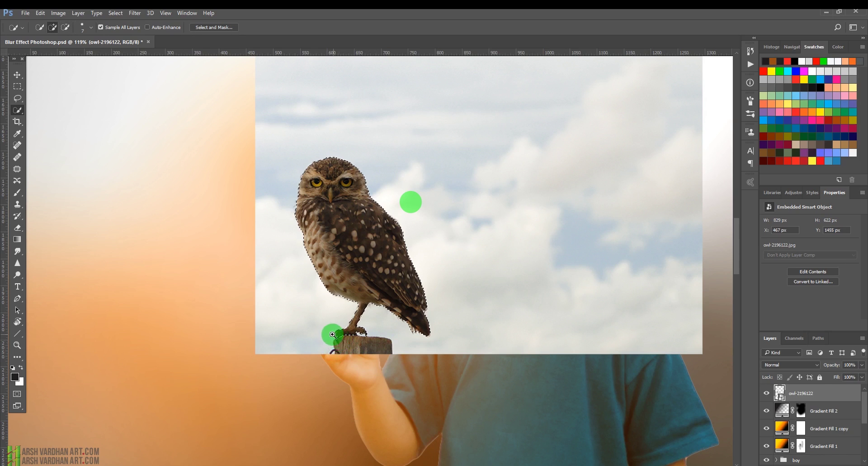
scroll(333, 334, up, 6)
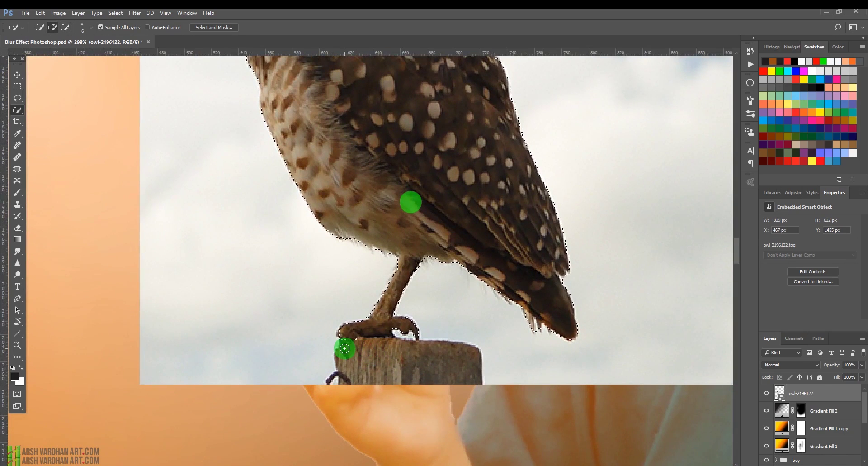
mouse_move(345, 348)
mouse_down()
mouse_move(363, 355)
mouse_move(517, 340)
mouse_up()
scroll(517, 340, down, 6)
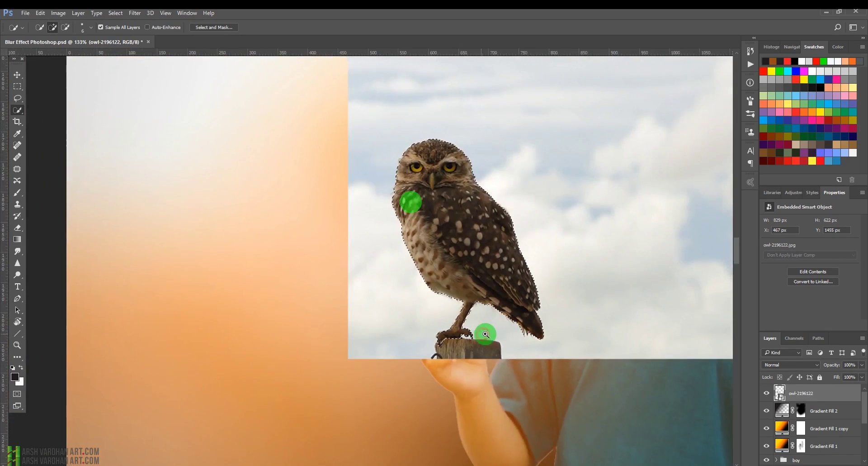
scroll(500, 326, down, 5)
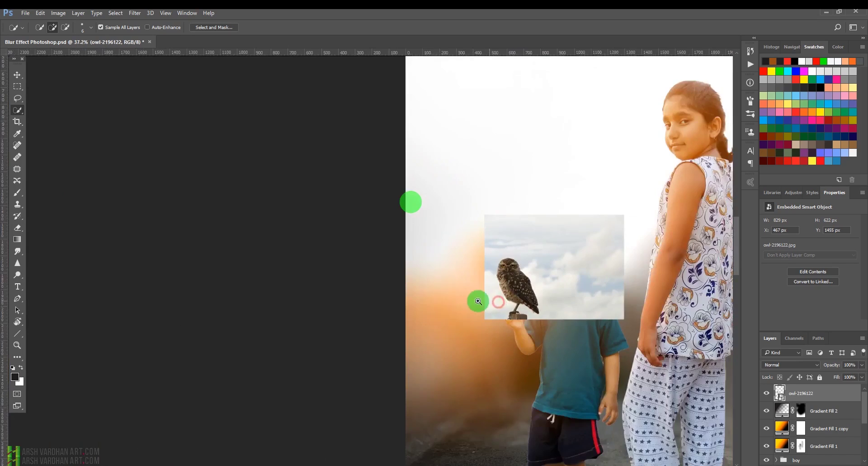
- Open the owl selection in Select and Mask and set the edge detection radius to 1 px
click(224, 27)
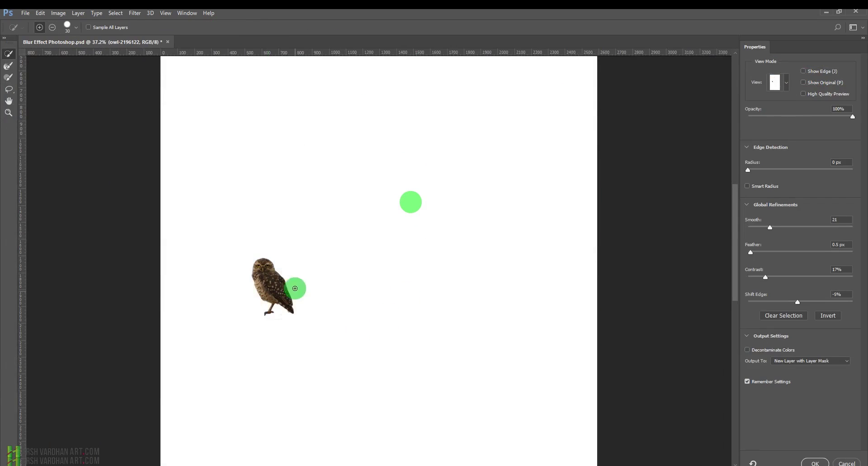
mouse_move(854, 119)
mouse_down()
mouse_move(769, 121)
mouse_move(864, 116)
mouse_move(864, 124)
mouse_up()
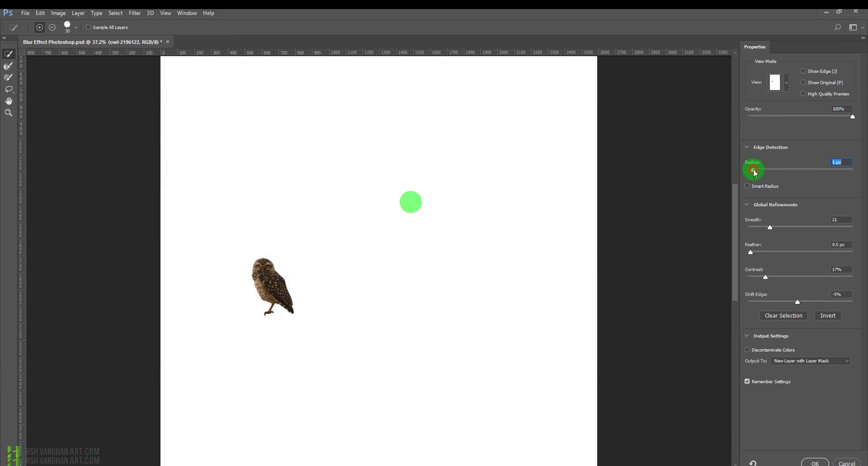
click(265, 287)
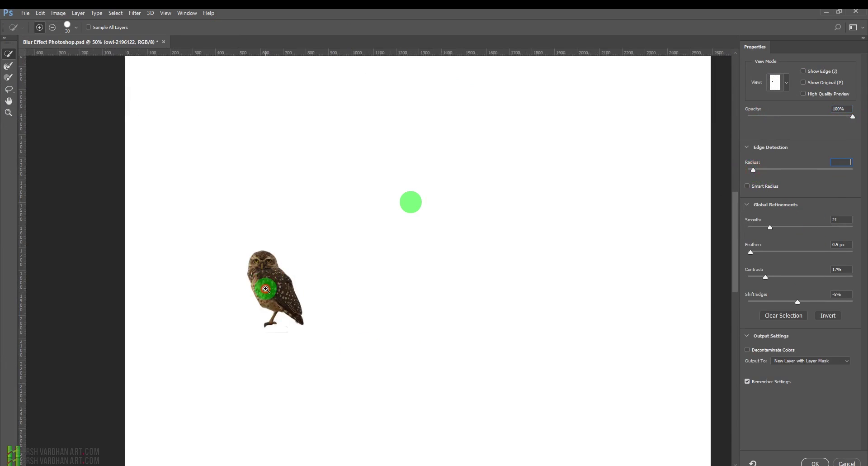
click(264, 291)
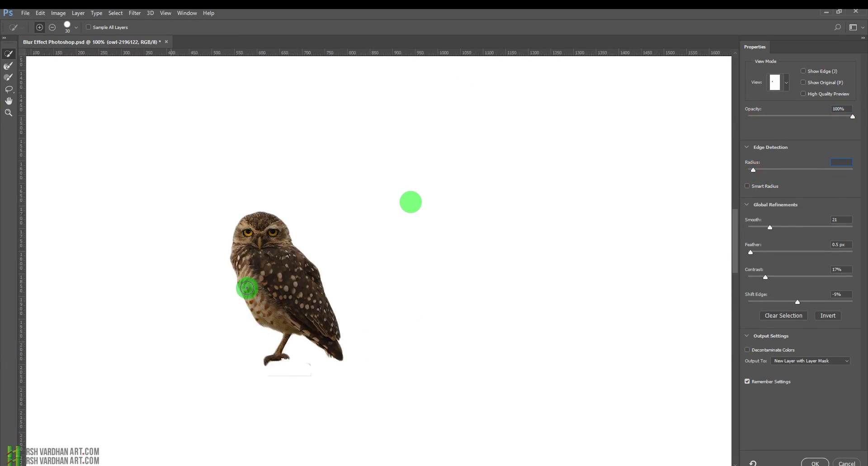
- Extend the selection along the owl's chest, switch to the Refine Edge Brush and set the edge detection radius to 0 px
drag(246, 288, 262, 312)
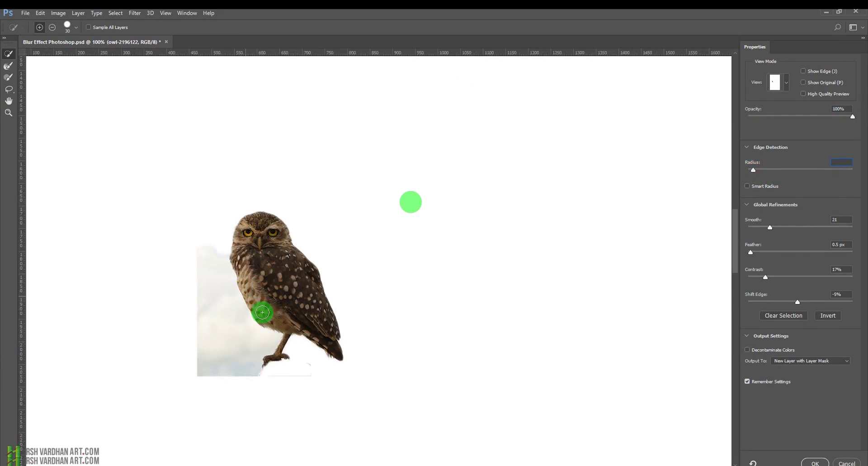
click(9, 67)
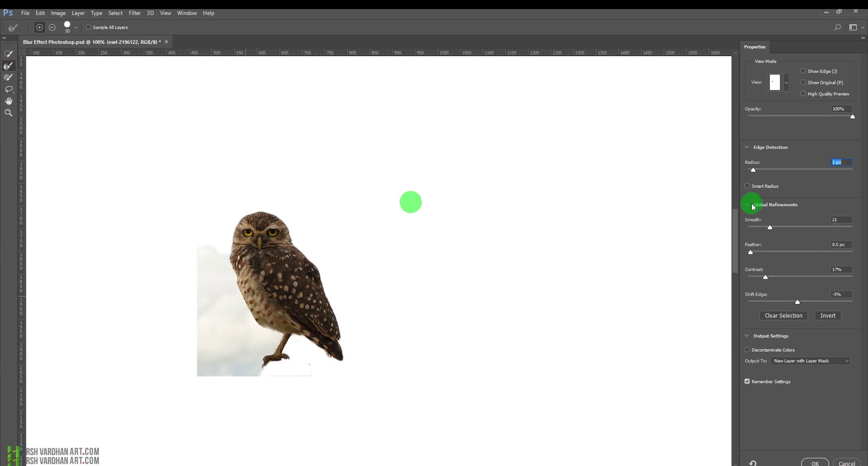
click(754, 170)
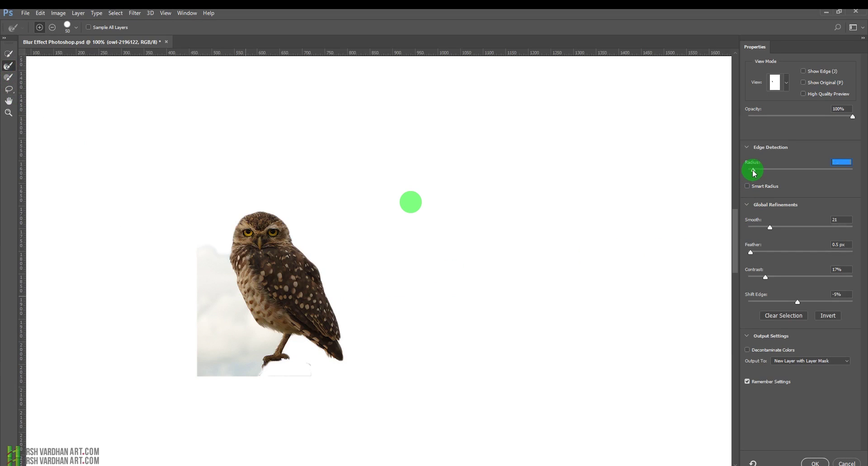
click(754, 170)
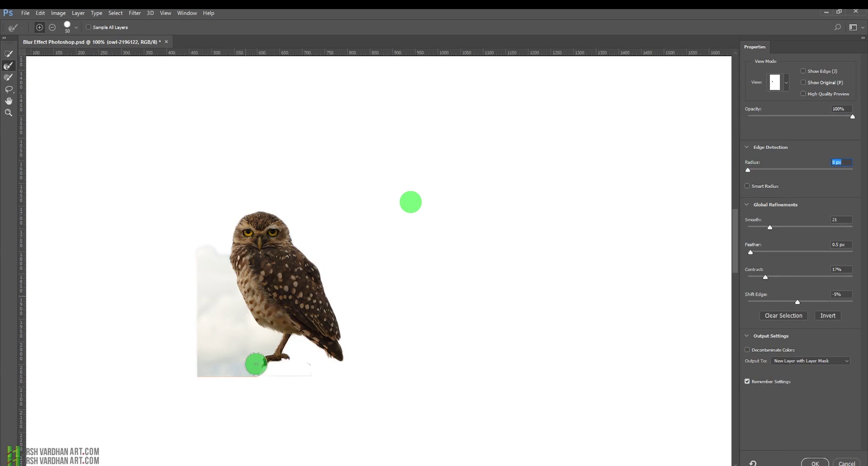
- Subtract the cloudy sky patch beside the owl's chest and feet from the selection with the Quick Selection tool
key(alt)
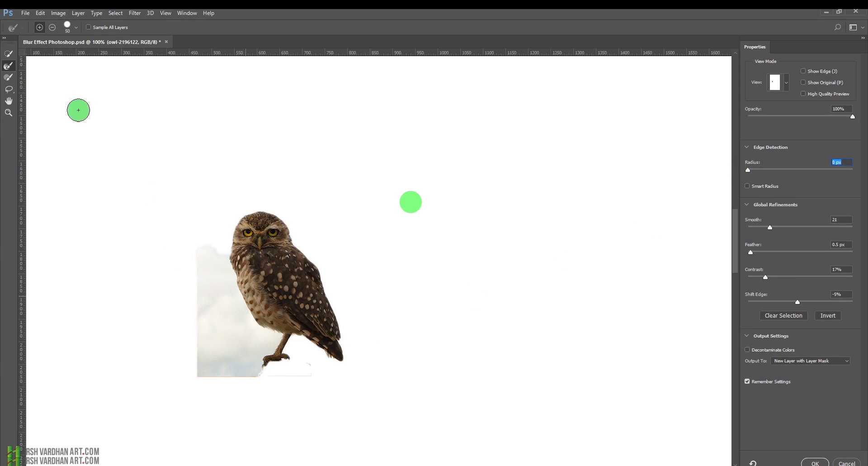
click(8, 53)
alt+click(227, 340)
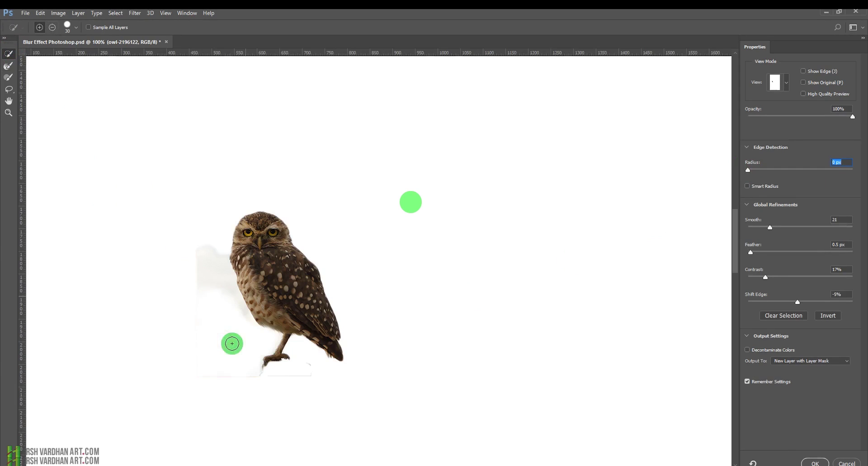
alt+click(221, 280)
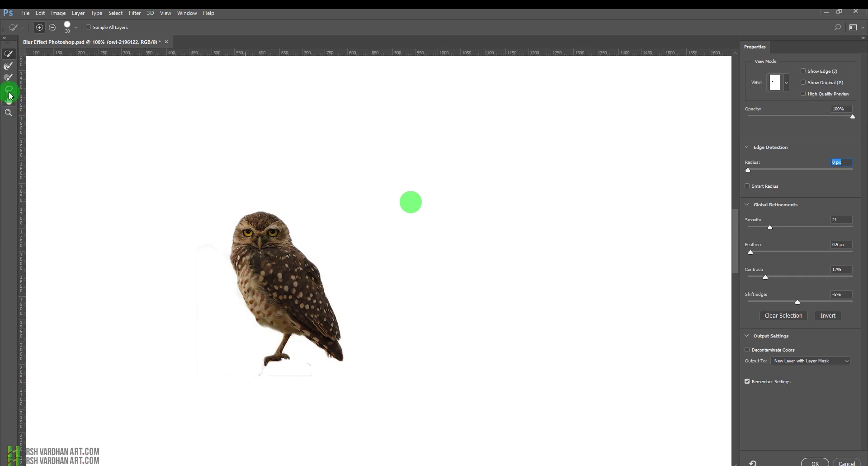
- Refine the feathered edge along the owl's chest using the Refine Edge Brush at a reduced size
click(8, 66)
drag(237, 271, 260, 315)
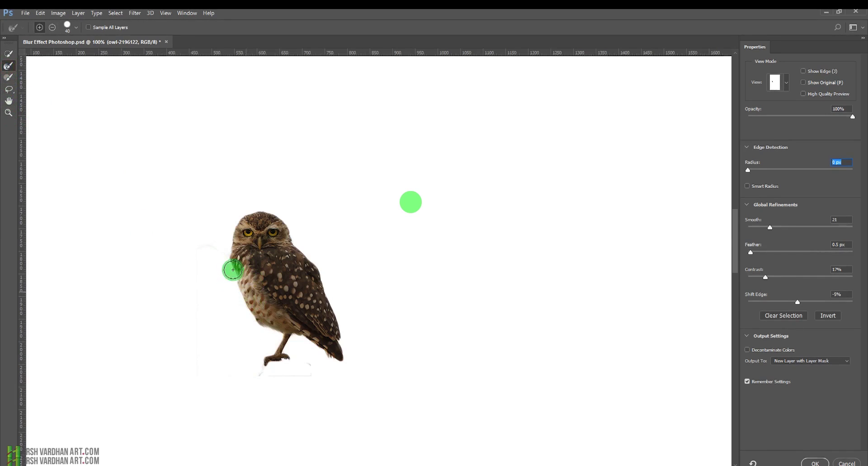
key(bracketleft)
key(bracketleft)
key(bracketleft)
key(bracketleft)
key(bracketleft)
drag(231, 271, 236, 274)
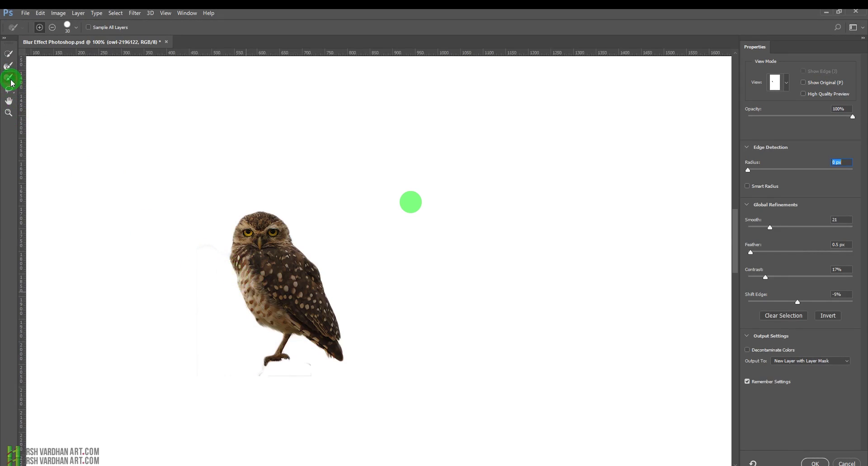
- Touch up the owl's chest edge with the Brush tool and output the cutout to a new layer with a layer mask
drag(234, 267, 246, 291)
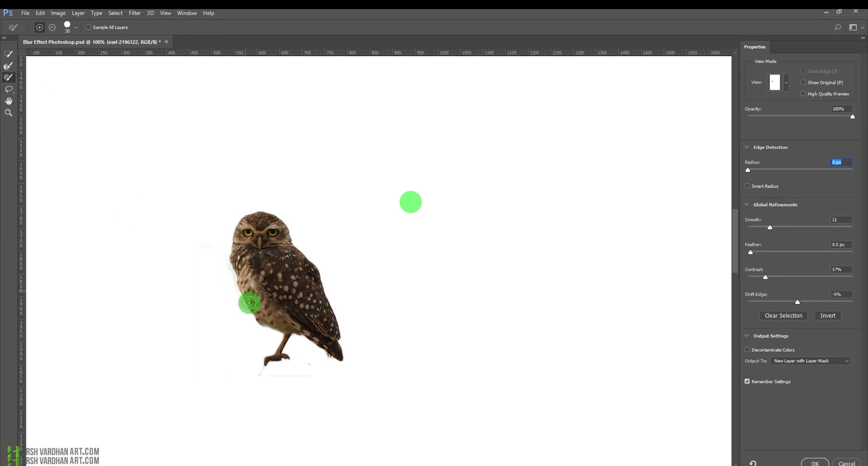
scroll(229, 288, up, 9)
drag(221, 255, 260, 352)
scroll(514, 363, down, 10)
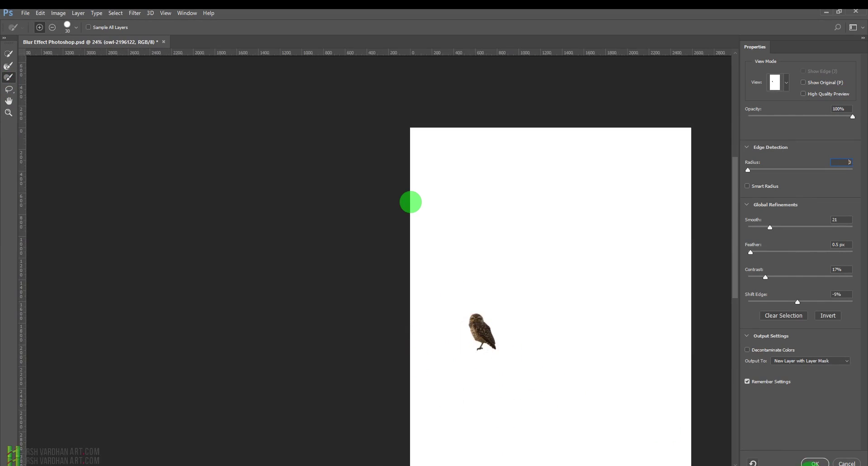
click(824, 462)
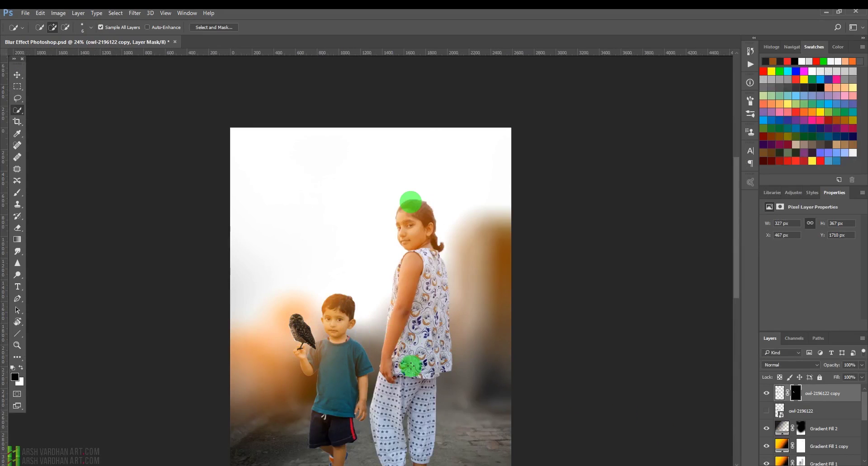
- Mask out the faint leftover sky outline beside the owl with a 70 px black brush at 100% opacity
scroll(329, 353, up, 12)
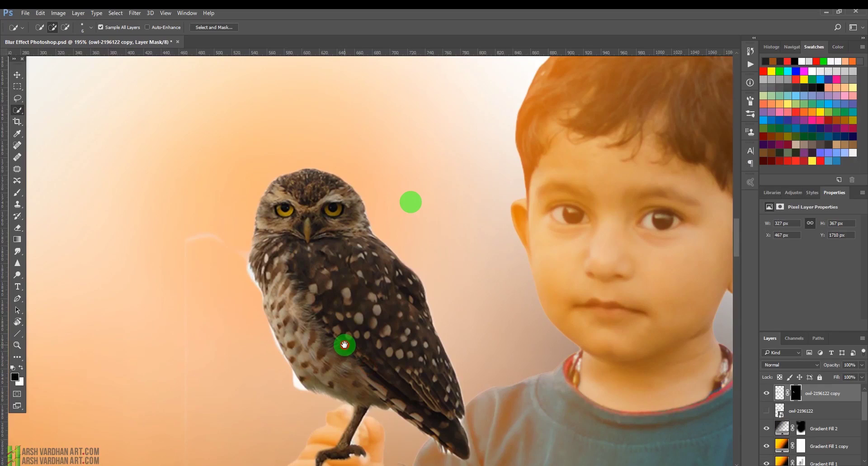
mouse_move(345, 345)
mouse_down()
mouse_move(328, 344)
mouse_move(322, 304)
mouse_move(335, 218)
mouse_up()
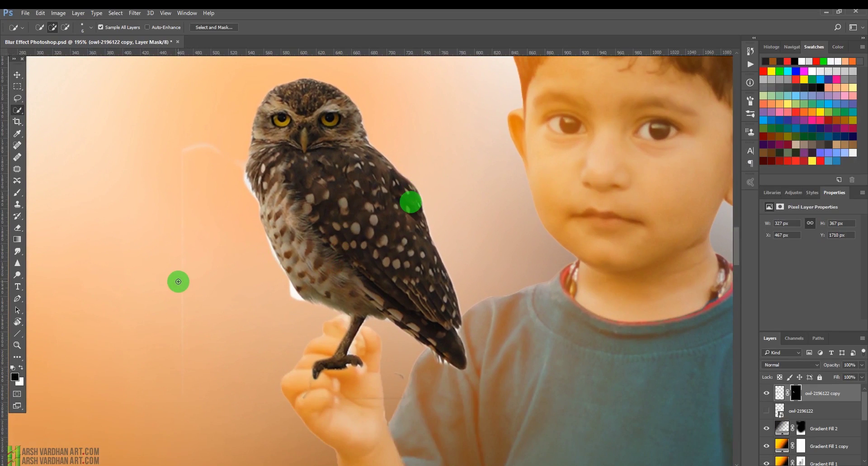
key(b)
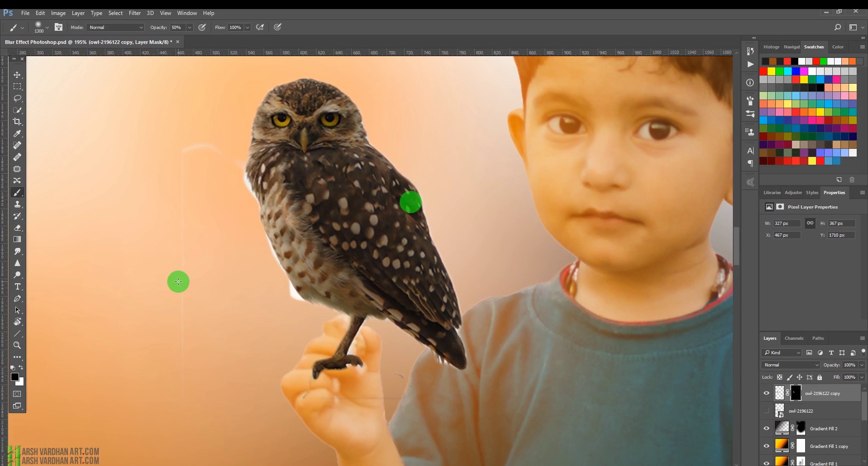
key(bracketleft)
key(bracketleft)
key(bracketleft)
key(bracketleft)
key(bracketleft)
key(bracketleft)
key(bracketleft)
key(bracketleft)
key(bracketleft)
key(bracketleft)
key(bracketleft)
key(bracketleft)
key(bracketleft)
key(bracketleft)
key(bracketleft)
key(bracketleft)
key(bracketleft)
key(bracketleft)
key(bracketleft)
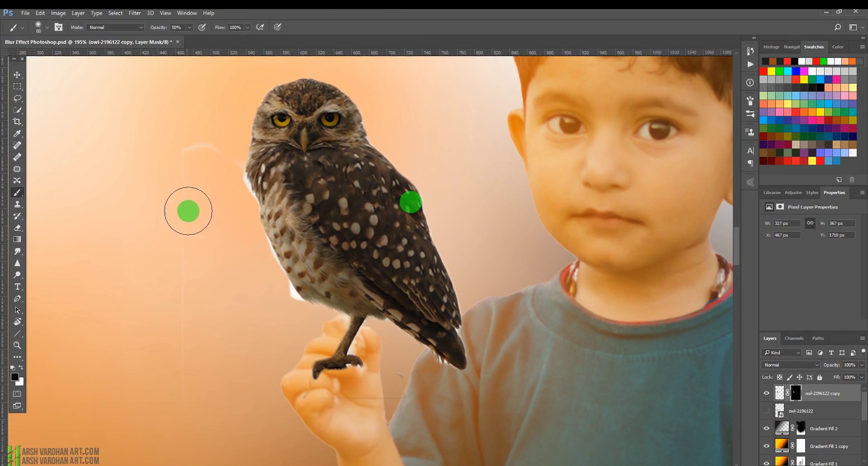
key(bracketright)
key(bracketright)
key(bracketright)
drag(193, 143, 187, 209)
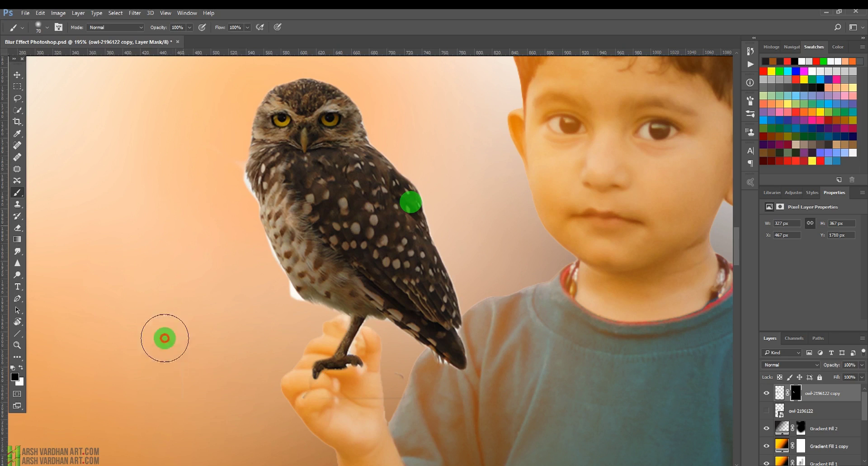
- Mask off the white fringe beside the owl's shoulder with a 10 px brush
key(bracketleft)
key(bracketleft)
key(bracketleft)
key(bracketleft)
key(bracketleft)
key(bracketleft)
key(bracketleft)
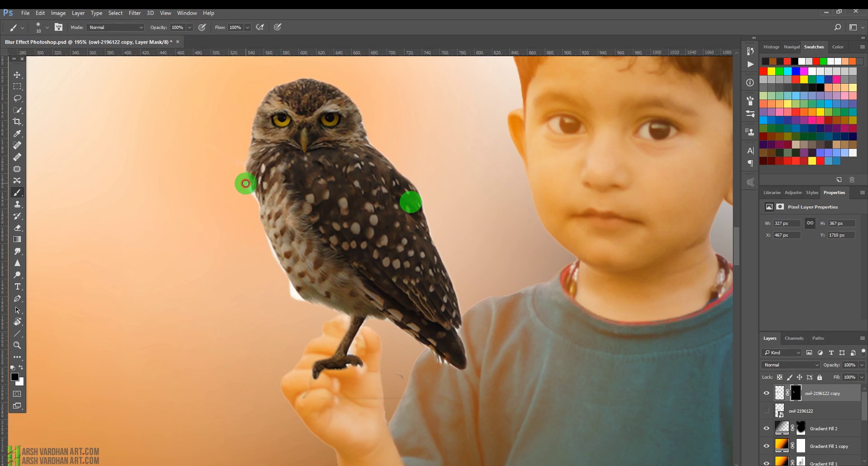
mouse_move(247, 187)
mouse_down()
mouse_move(257, 221)
mouse_move(244, 167)
mouse_move(239, 172)
mouse_up()
- Mask off the white fringe along the owl's chest and belly with a small black brush
key(bracketleft)
key(bracketleft)
key(bracketleft)
key(bracketleft)
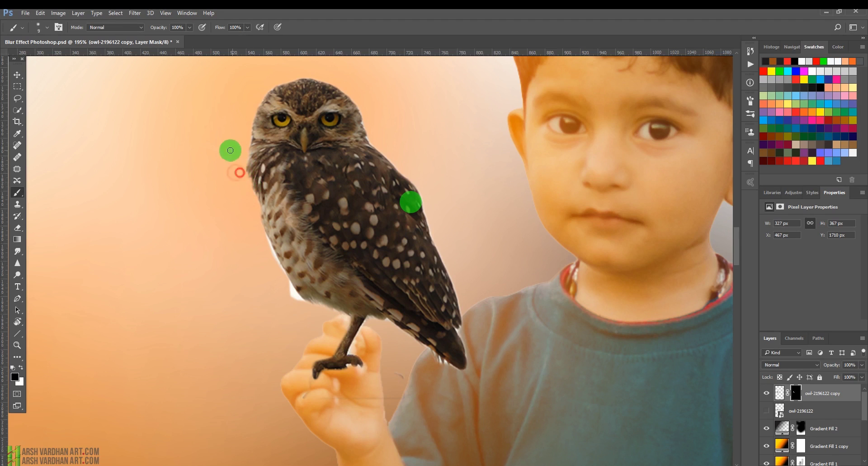
key(bracketright)
key(bracketright)
key(bracketright)
drag(264, 232, 300, 297)
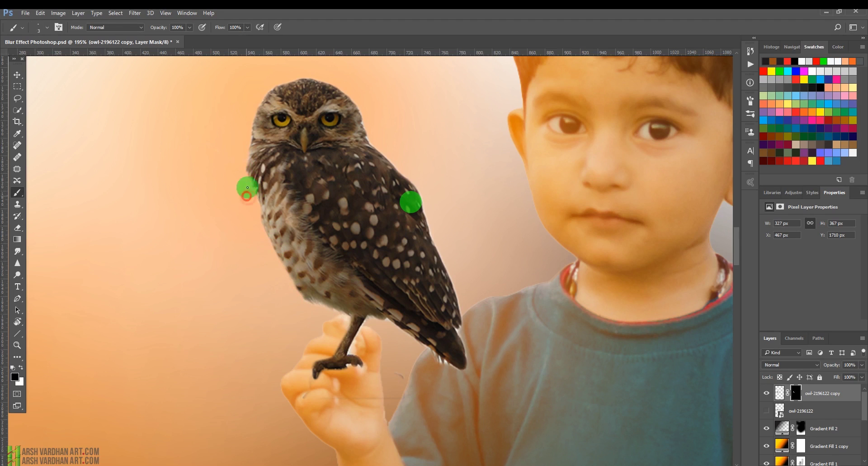
- Clean the white fringe around the owl's foot and tail tip on the mask with a 25 px brush in Overlay mode
key(bracketright)
key(bracketright)
key(bracketright)
key(bracketright)
key(bracketright)
shift+right_click(430, 309)
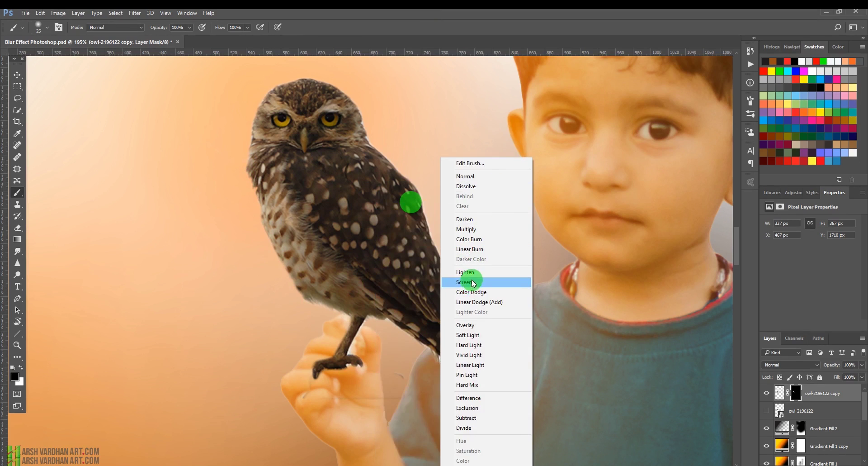
click(469, 324)
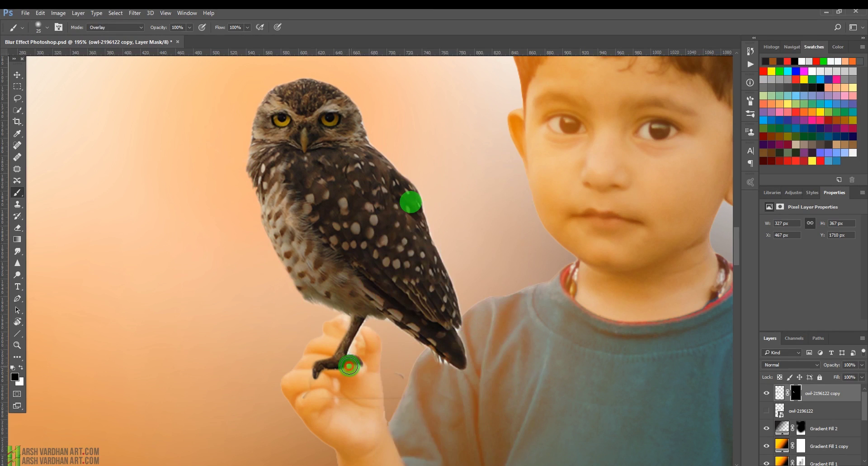
mouse_move(358, 365)
mouse_down()
mouse_move(347, 348)
mouse_move(388, 315)
mouse_move(436, 361)
mouse_move(465, 372)
mouse_move(445, 360)
mouse_up()
key(x)
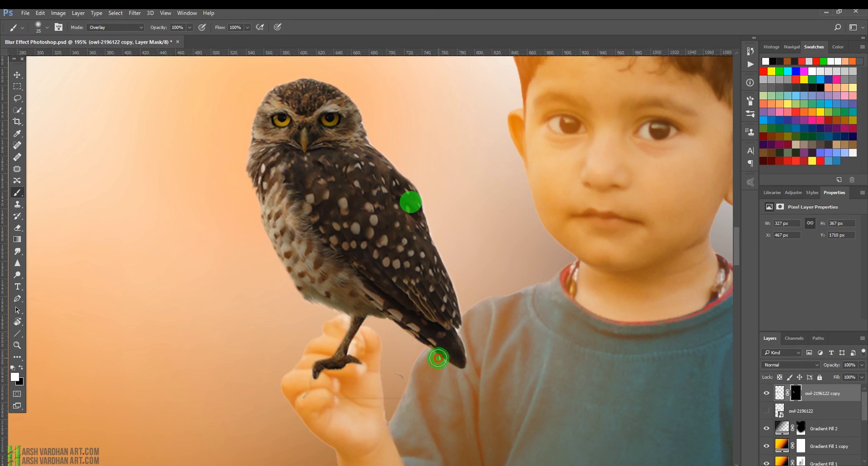
key(x)
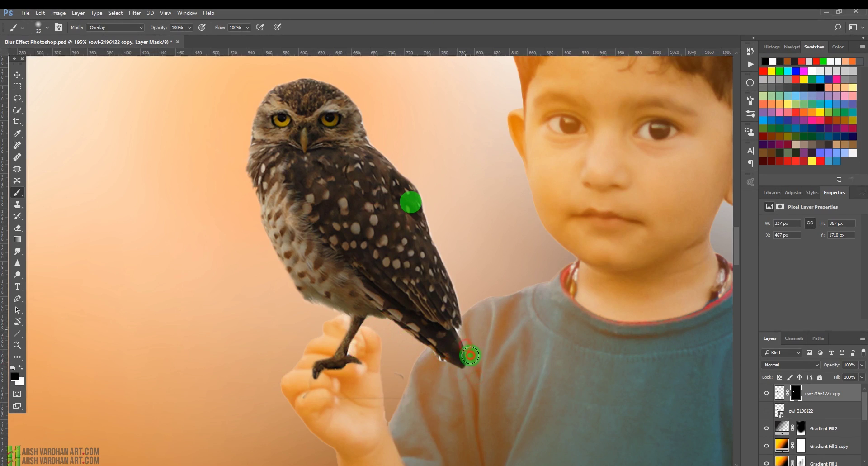
- Refine the mask along the outer edge of the owl's tail, back and head with the black Overlay brush
drag(470, 355, 460, 328)
drag(424, 209, 436, 242)
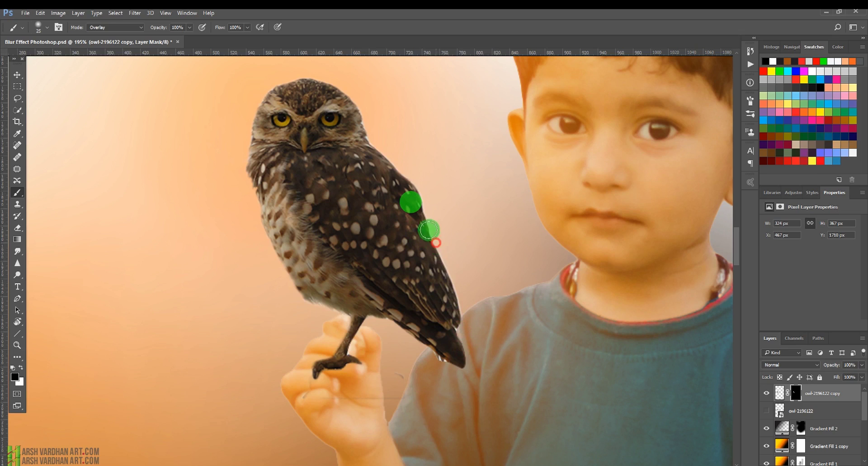
mouse_move(353, 128)
mouse_down()
mouse_move(369, 140)
mouse_move(361, 116)
mouse_move(324, 82)
mouse_move(288, 83)
mouse_move(261, 108)
mouse_up()
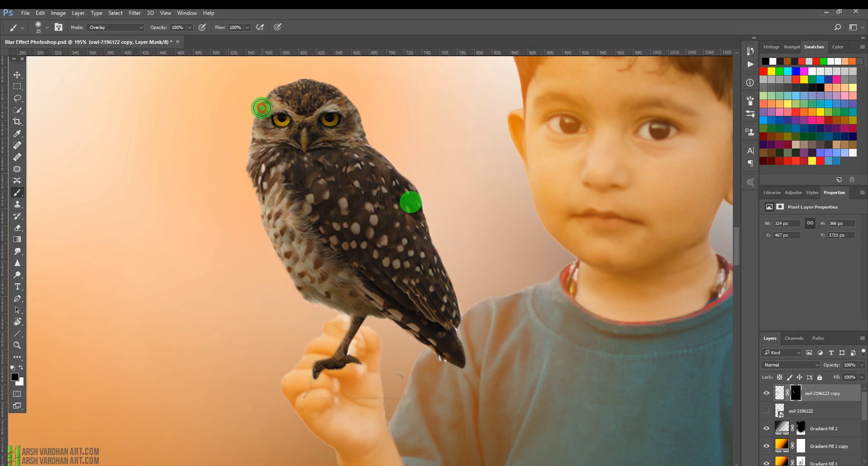
- Mask off the remaining fringe around the owl's claws and tail with a 3 px black brush in Normal mode
key(ctrl+space)
mouse_move(440, 328)
mouse_down()
mouse_move(458, 359)
mouse_move(442, 341)
mouse_move(373, 311)
mouse_move(535, 368)
mouse_move(374, 242)
mouse_move(324, 232)
mouse_up()
key(ctrl+space)
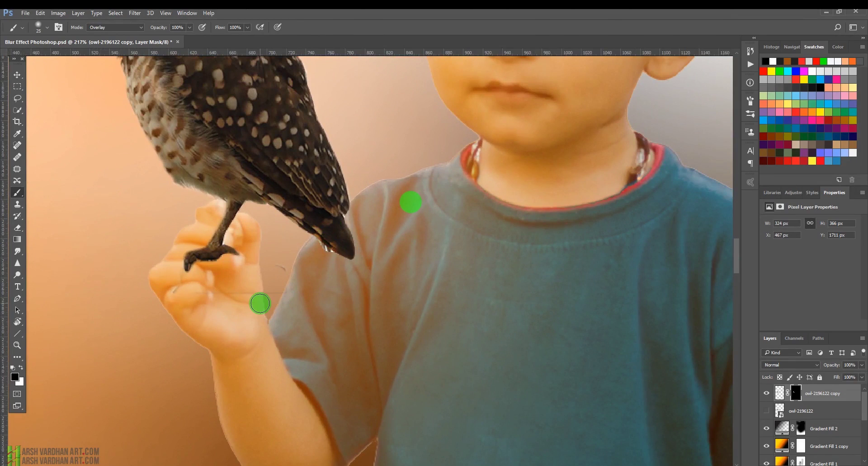
shift+right_click(260, 303)
click(308, 176)
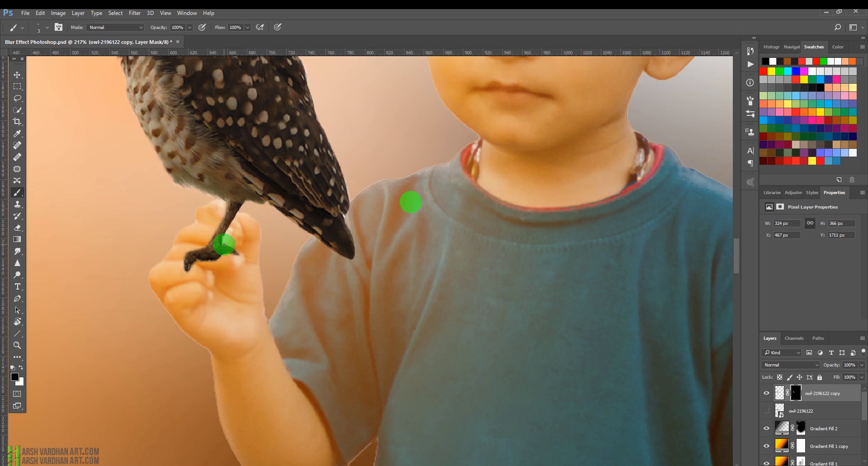
drag(393, 195, 411, 202)
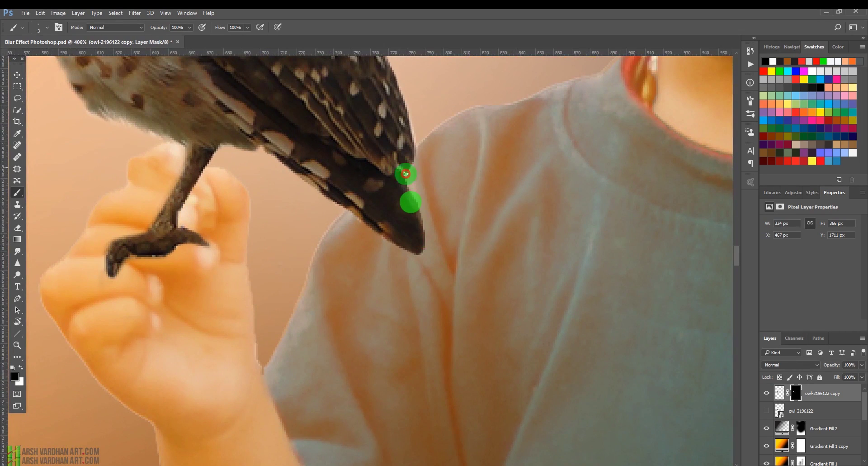
drag(407, 200, 316, 241)
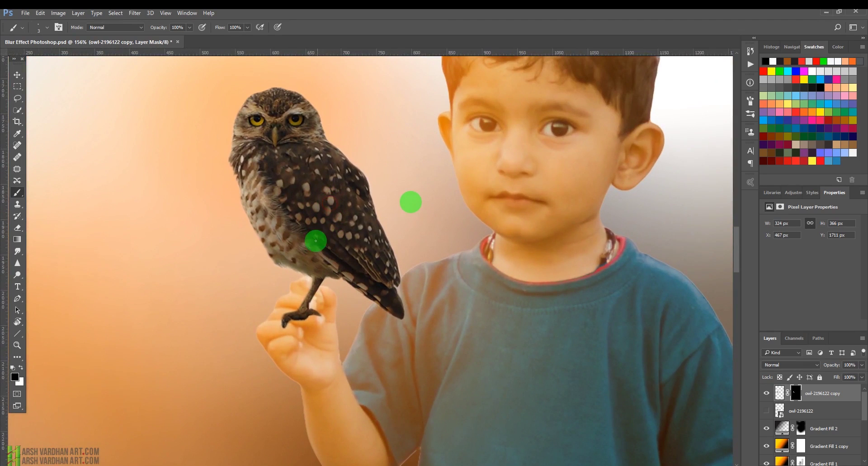
- Move the masked owl up so its claws rest on top of the boy's fingers
key(v)
drag(316, 271, 325, 236)
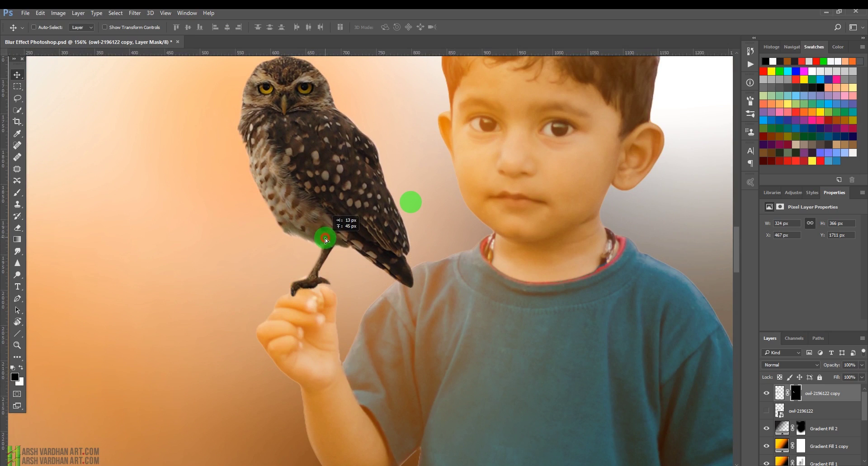
ctrl+alt+click(355, 283)
ctrl+click(354, 283)
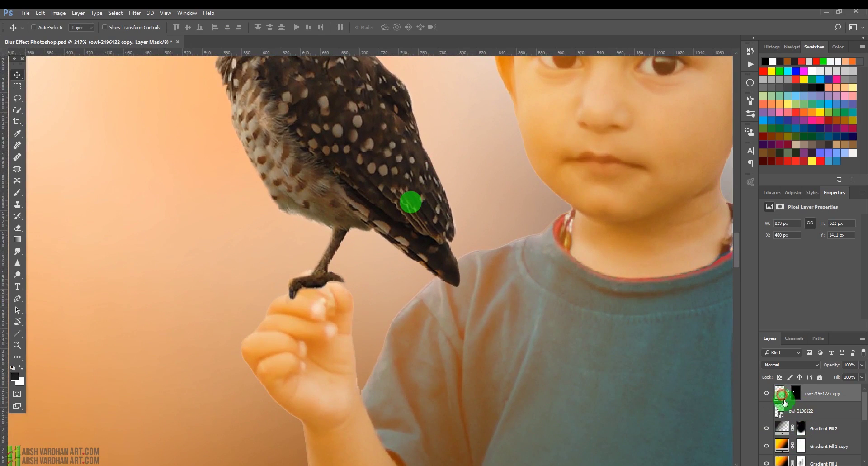
- Add an empty layer beneath the masked owl and paint a black contact shadow under its claws with a small brush at 20% opacity
click(782, 409)
key(ctrl+shift+alt+n)
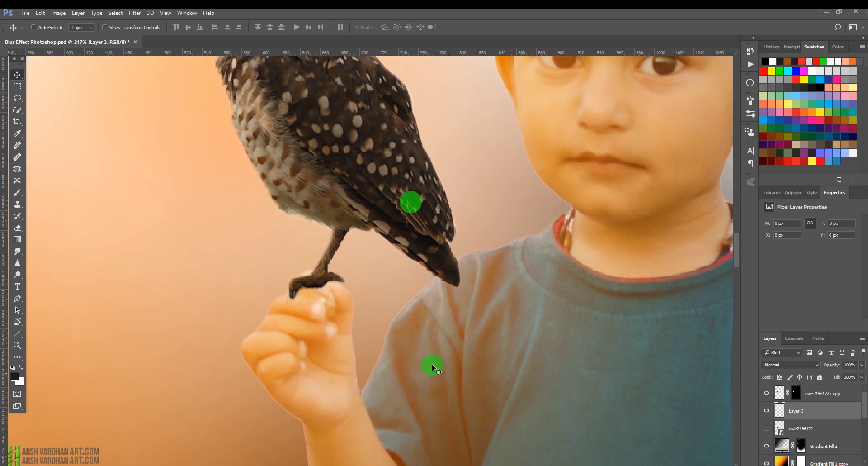
drag(314, 275, 333, 285)
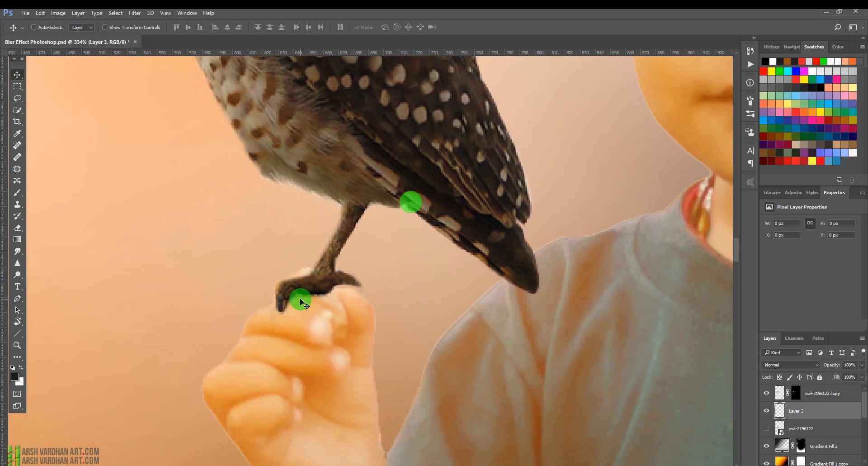
key(b)
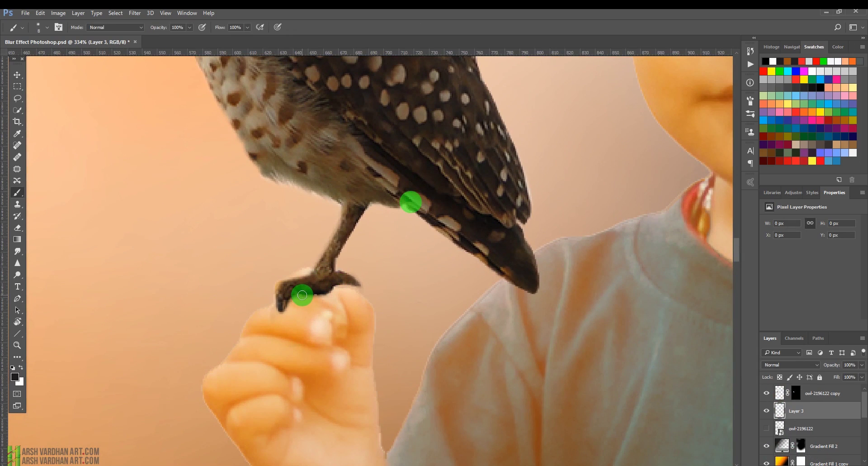
mouse_move(308, 296)
mouse_down()
mouse_move(341, 285)
mouse_move(348, 294)
mouse_move(305, 296)
mouse_move(363, 318)
mouse_move(345, 305)
mouse_move(360, 356)
mouse_move(342, 300)
mouse_move(356, 304)
mouse_move(342, 295)
mouse_move(362, 317)
mouse_move(334, 309)
mouse_move(340, 291)
mouse_move(305, 290)
mouse_move(285, 309)
mouse_move(300, 295)
mouse_move(336, 287)
mouse_up()
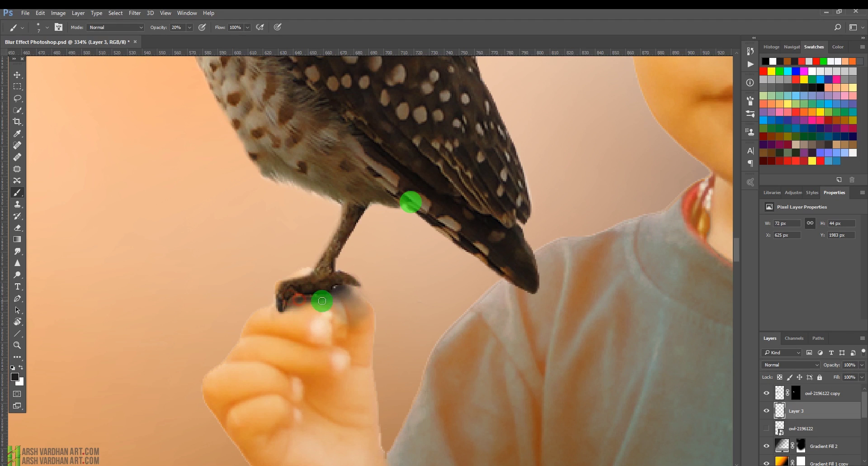
mouse_move(322, 297)
mouse_down()
mouse_move(357, 322)
mouse_move(343, 306)
mouse_move(357, 360)
mouse_up()
- Extend the owl's soft shadow over the boy's hand and shirt, enlarging the brush to 20 and 45 px at 20% opacity
key(bracketright)
key(bracketright)
key(bracketright)
key(ctrl+0)
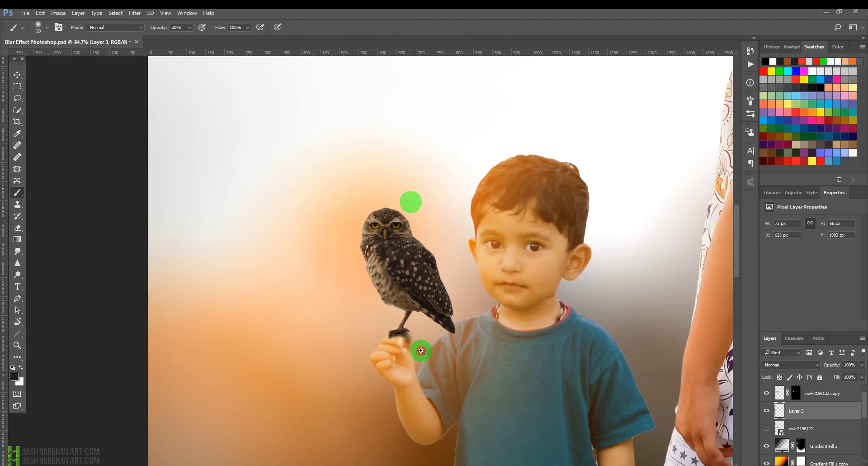
click(422, 351)
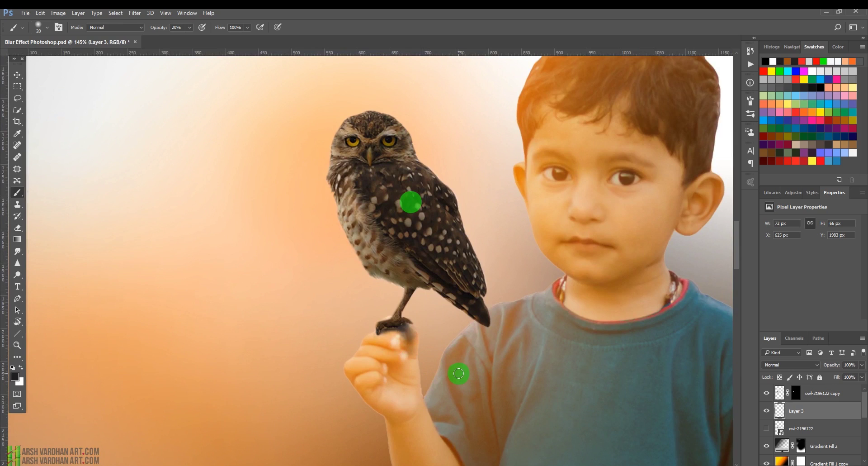
key(bracketleft)
mouse_move(456, 378)
mouse_down()
mouse_move(481, 414)
mouse_move(480, 373)
mouse_move(470, 375)
mouse_move(475, 412)
mouse_move(467, 413)
mouse_move(498, 428)
mouse_move(462, 417)
mouse_up()
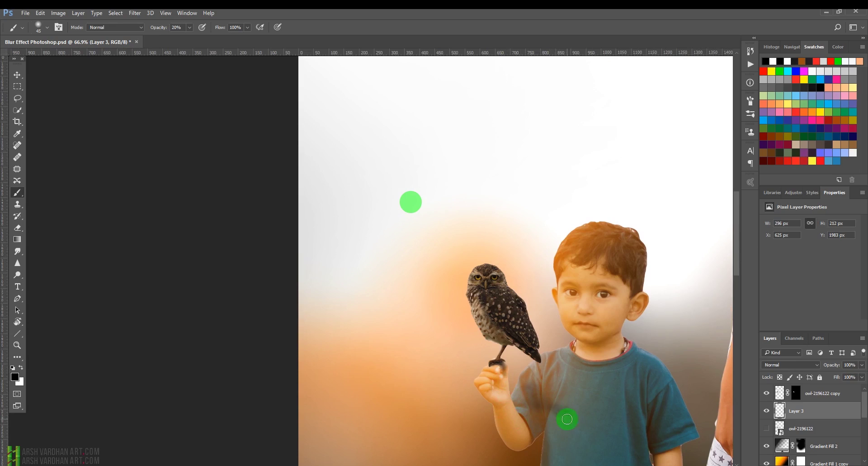
drag(540, 413, 534, 395)
- Add a layer above the owl and smudge its chest feathers outward at 50% strength, sampling all layers
click(808, 398)
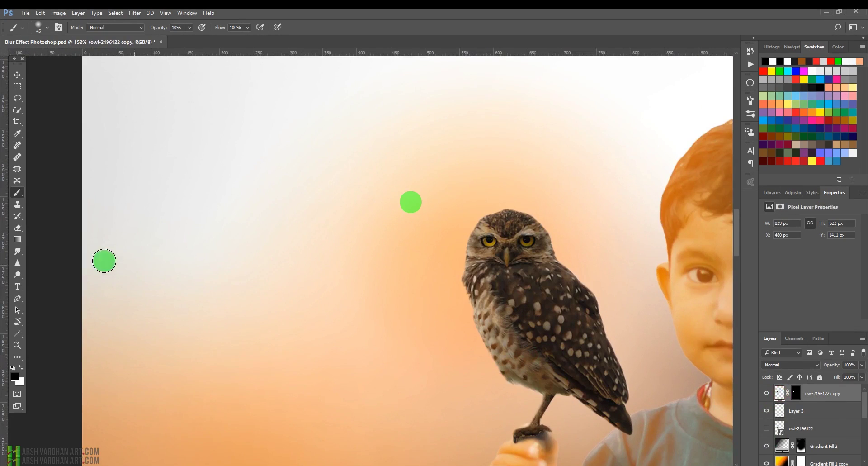
click(20, 258)
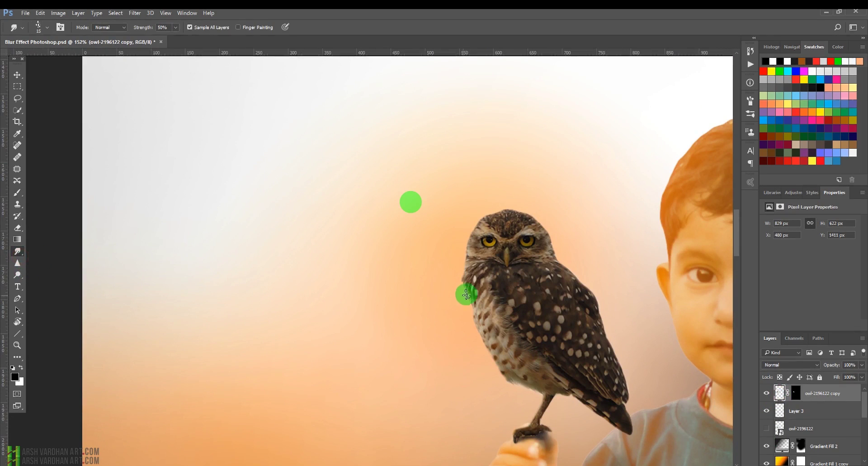
mouse_move(465, 287)
mouse_down()
mouse_move(473, 289)
mouse_move(465, 284)
mouse_move(477, 334)
mouse_up()
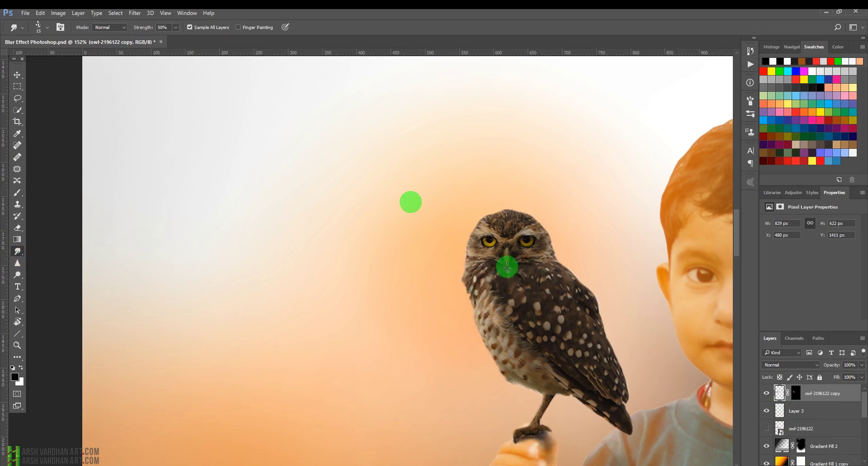
click(837, 459)
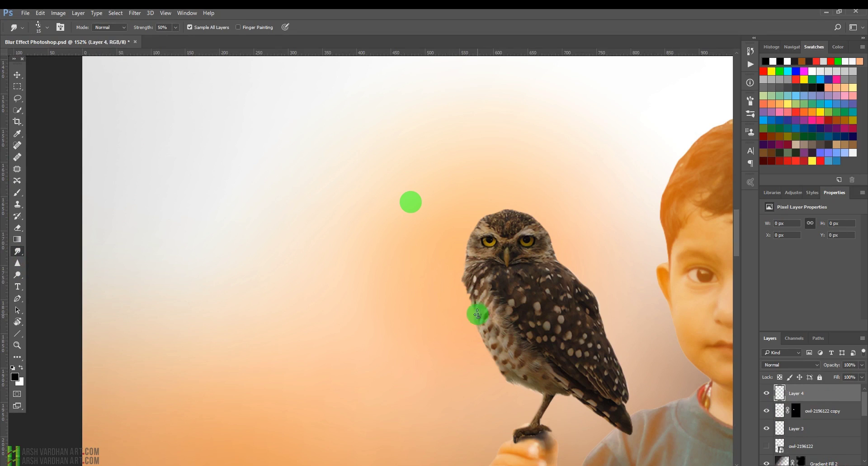
mouse_move(472, 307)
mouse_down()
mouse_move(473, 288)
mouse_move(470, 316)
mouse_move(489, 358)
mouse_up()
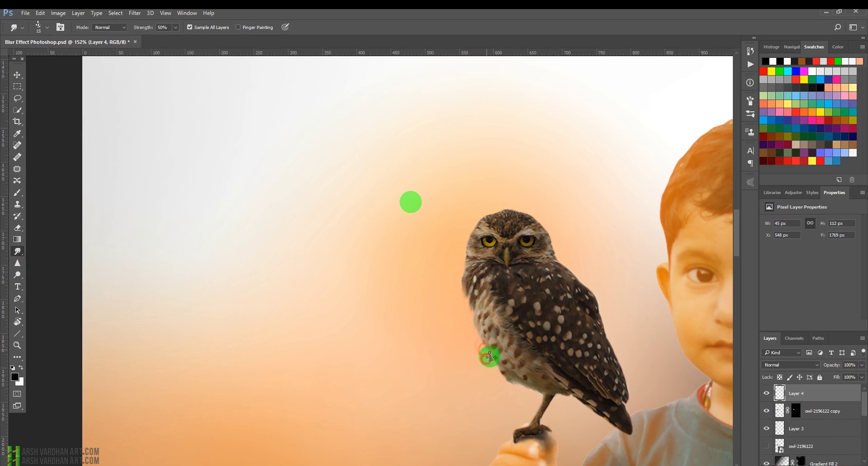
- Smudge the edge feathers around the owl's shoulder, head, back and tail for a softer outline
drag(474, 283, 477, 276)
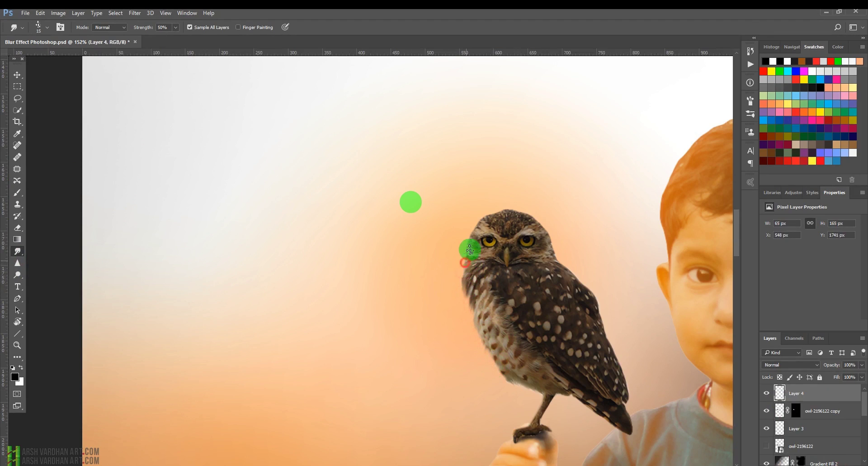
mouse_move(472, 238)
mouse_down()
mouse_move(500, 205)
mouse_move(550, 238)
mouse_move(635, 431)
mouse_move(489, 355)
mouse_move(501, 378)
mouse_move(484, 326)
mouse_move(471, 316)
mouse_move(473, 276)
mouse_move(468, 284)
mouse_move(481, 307)
mouse_move(560, 365)
mouse_move(541, 361)
mouse_move(559, 360)
mouse_up()
alt+click(560, 360)
alt+click(549, 326)
alt+click(533, 359)
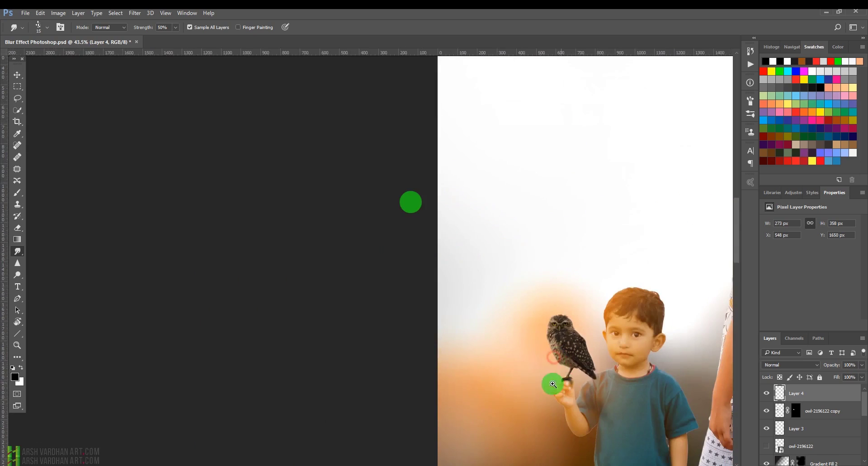
- Save the document and brighten the owl cutout with the Camera Raw Filter, using exposure +0.45 and a slightly warmer temperature
drag(575, 352, 441, 333)
click(778, 413)
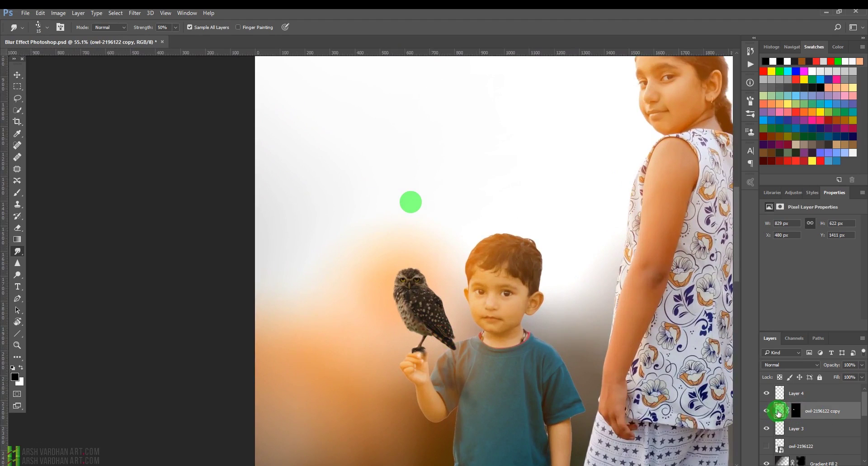
key(ctrl+s)
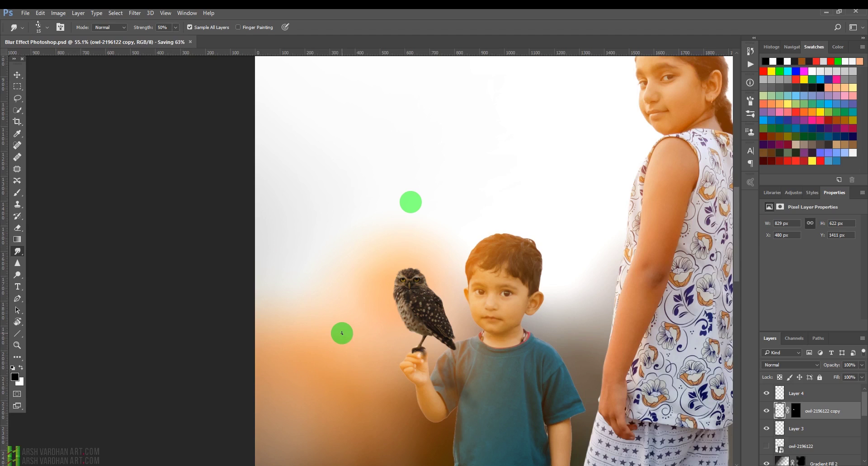
click(135, 14)
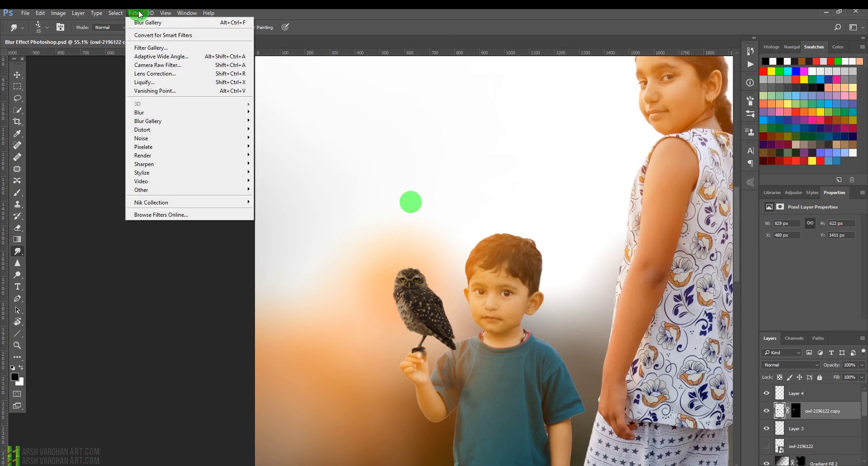
click(159, 67)
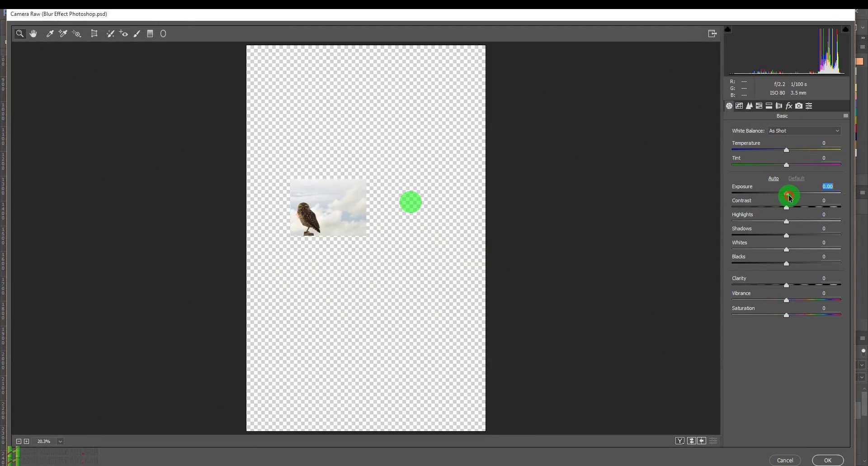
drag(789, 198, 792, 196)
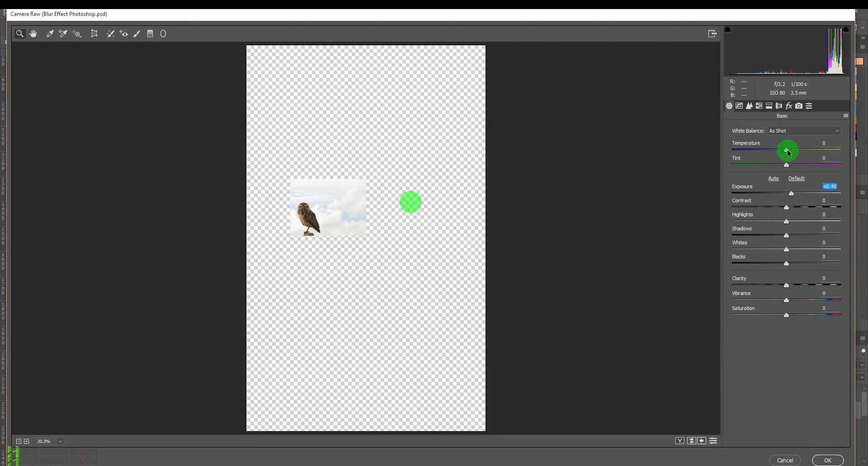
drag(789, 153, 793, 149)
click(828, 461)
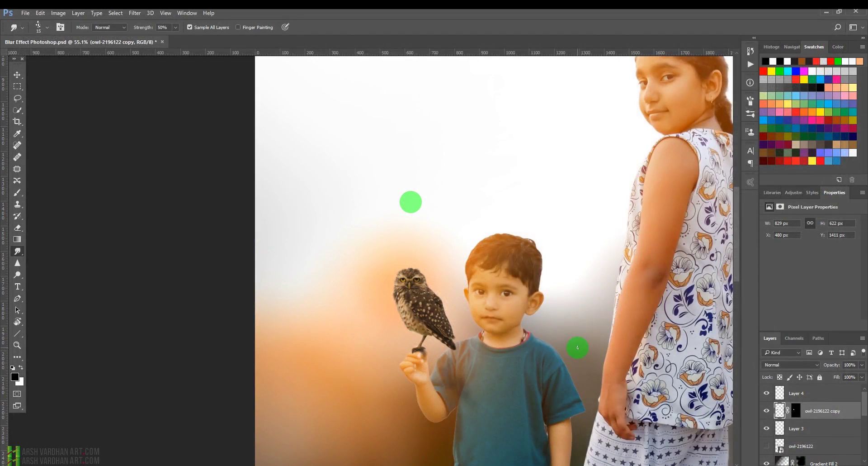
- Erase the excess dark shadow from the boy's fingers on the shadow layer with a 70 px eraser at 100% opacity
drag(443, 330, 480, 381)
click(792, 432)
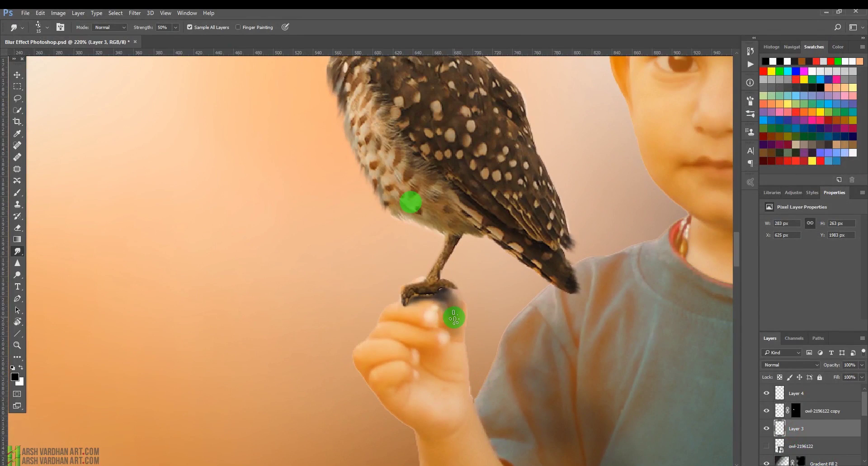
key(b)
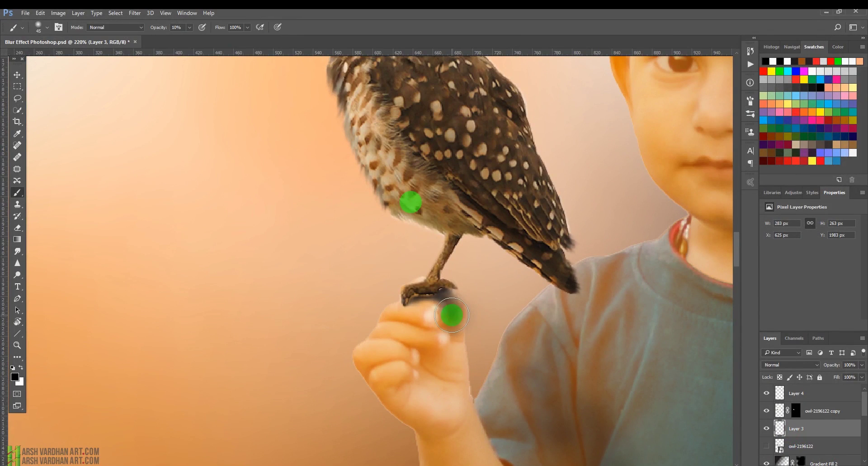
key(e)
drag(452, 314, 460, 318)
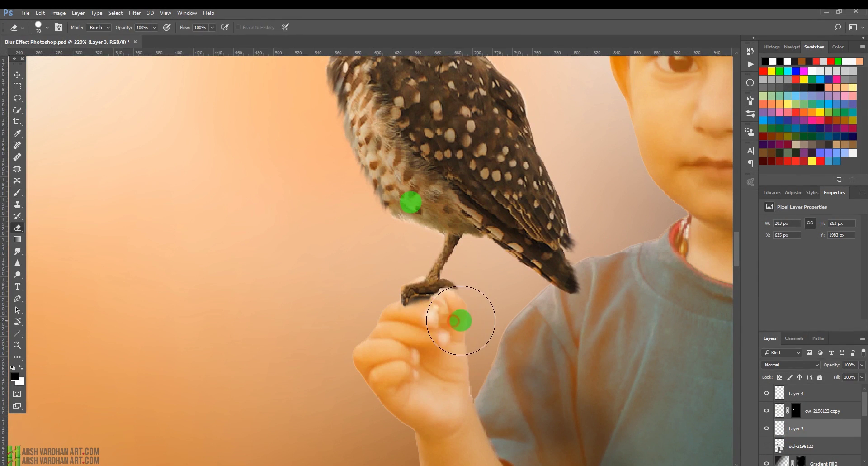
- Undo the last two eraser strokes on the shadow layer beneath the owl's claws
key(bracketleft)
key(bracketleft)
key(bracketleft)
key(bracketleft)
key(bracketleft)
key(bracketleft)
key(bracketleft)
key(bracketleft)
key(bracketleft)
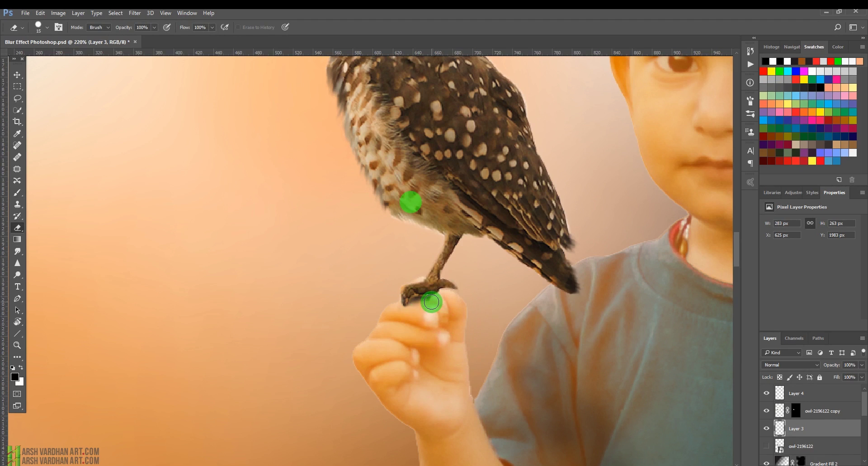
key(ctrl+alt+z)
key(ctrl+alt+z)
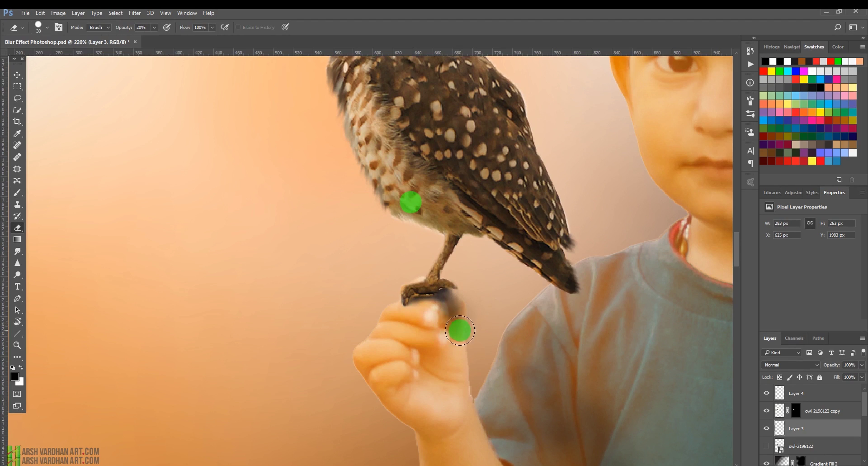
- Soften the dark shadow edge over the boy's fingers with a 35 px eraser at 20% opacity
key(bracketright)
key(bracketright)
mouse_move(431, 333)
mouse_down()
mouse_move(470, 326)
mouse_move(457, 318)
mouse_move(444, 317)
mouse_move(460, 345)
mouse_move(437, 316)
mouse_move(469, 336)
mouse_up()
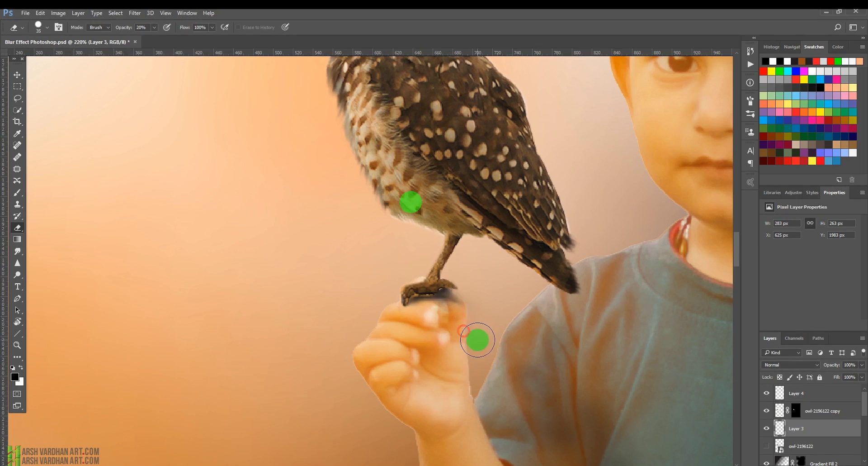
- Merge Layer 4 with the owl-2196122 copy layer and rename the merged layer owl
drag(498, 295, 520, 314)
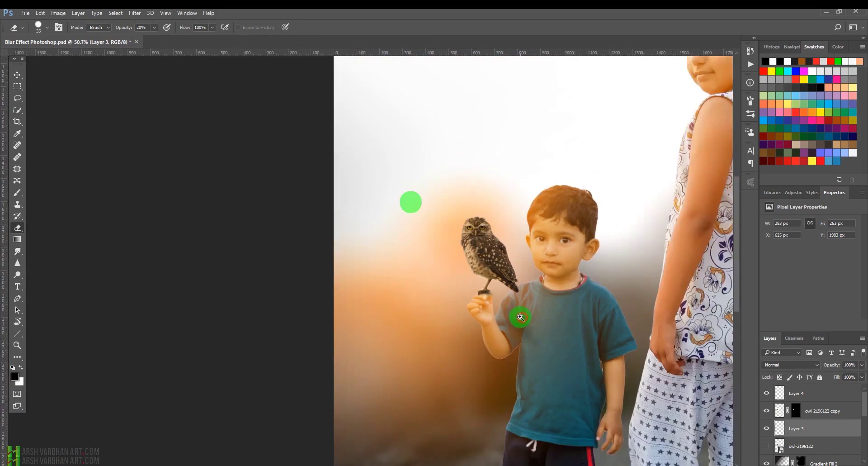
drag(499, 268, 520, 282)
click(778, 415)
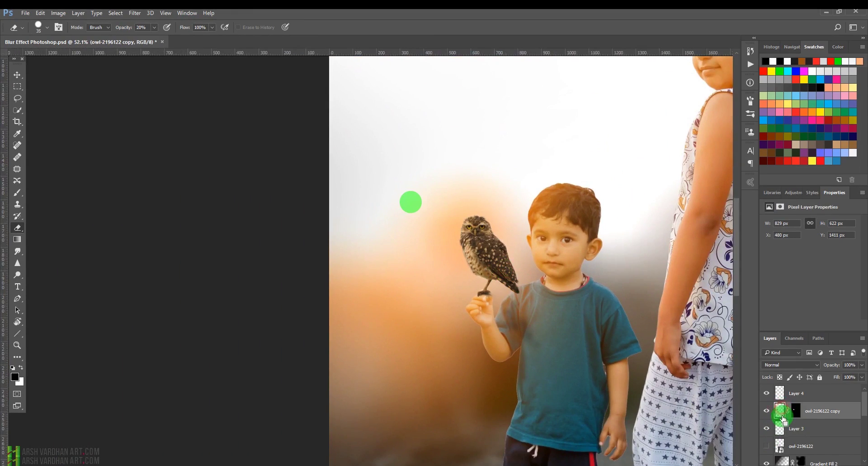
click(779, 392)
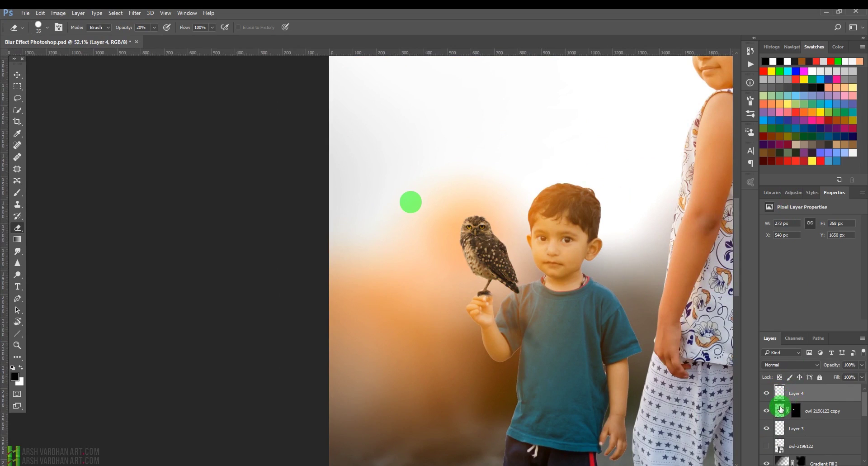
click(780, 409)
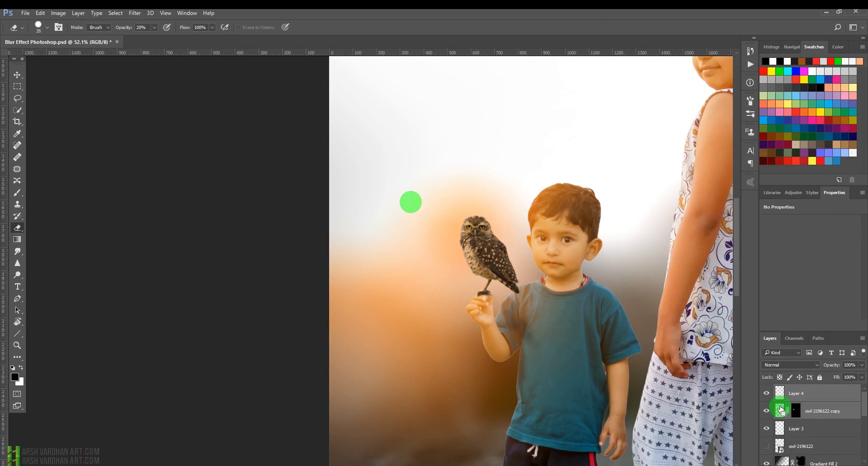
key(ctrl+e)
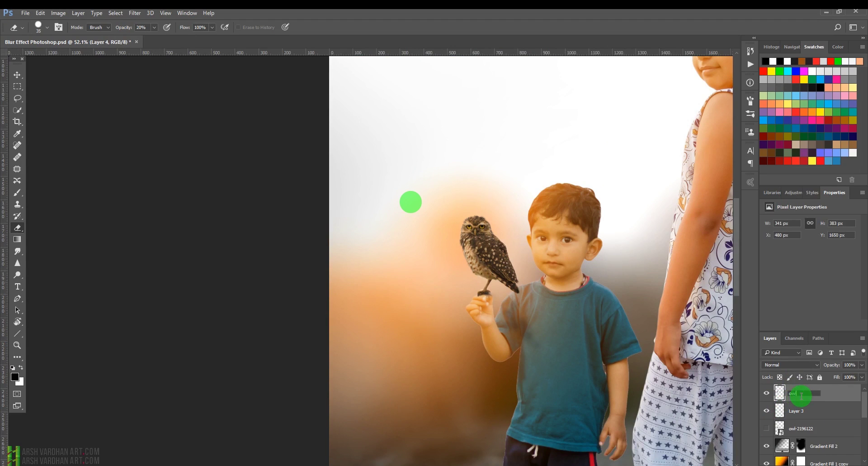
key(Return)
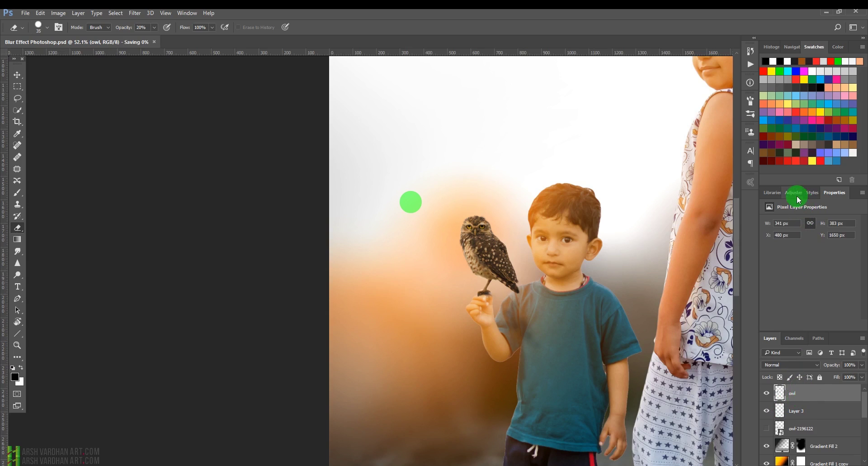
- Add a Brightness/Contrast adjustment clipped to the owl layer with brightness 95, and invert its mask to black
click(791, 197)
click(779, 217)
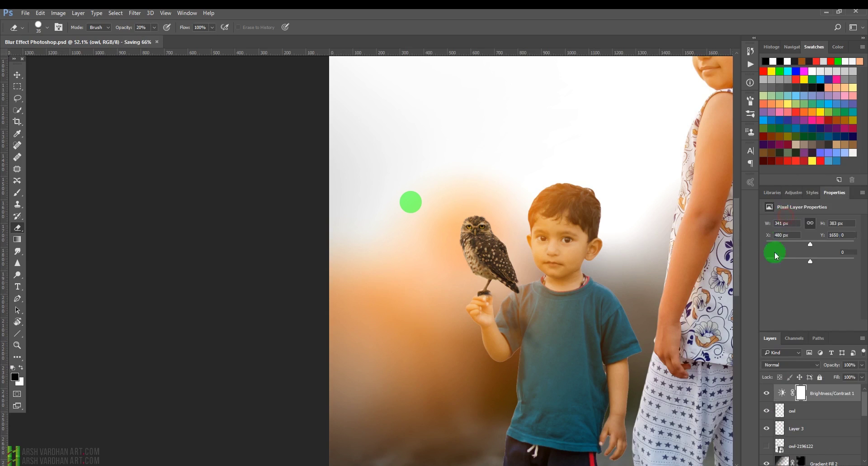
drag(810, 244, 838, 245)
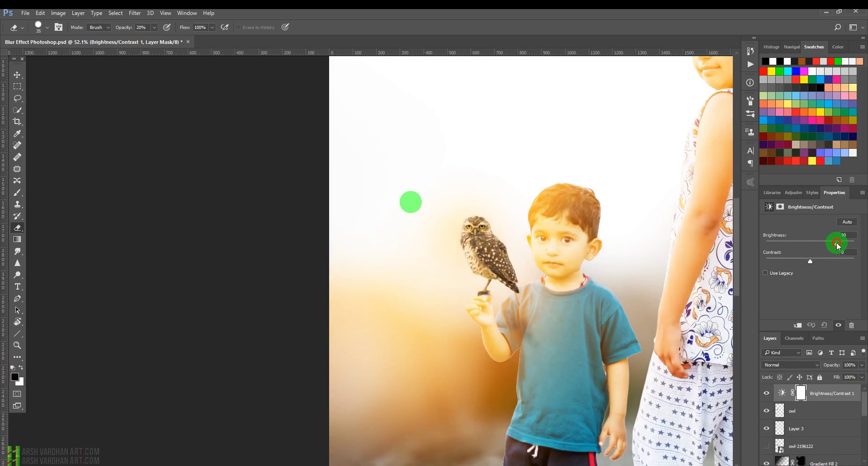
click(798, 324)
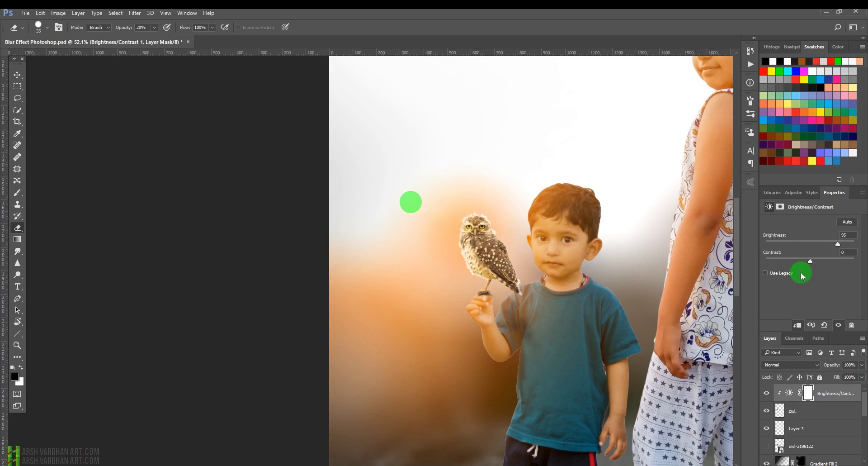
click(809, 393)
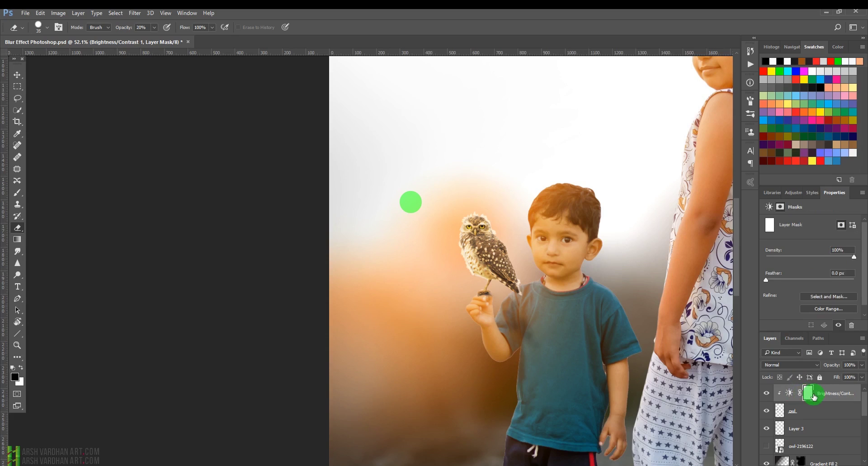
key(ctrl+i)
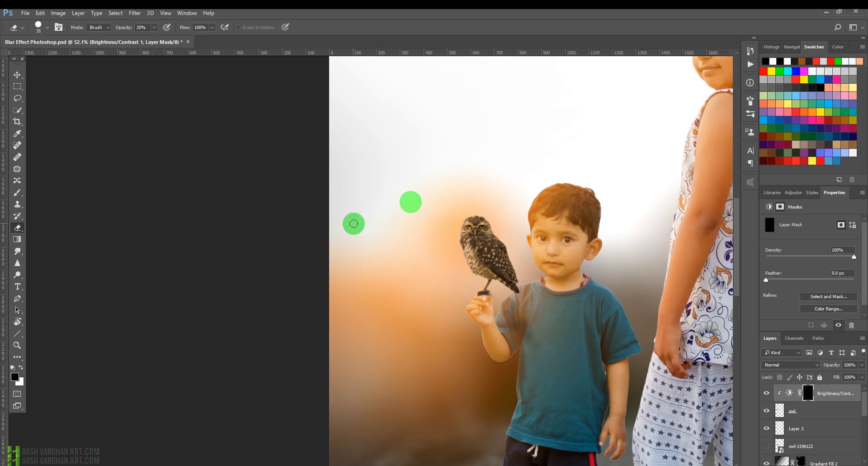
- Brighten the owl's head, chest and legs by painting white on the adjustment mask with a 150 px brush at 30% opacity
key(b)
key(bracketright)
key(bracketright)
key(bracketright)
key(bracketright)
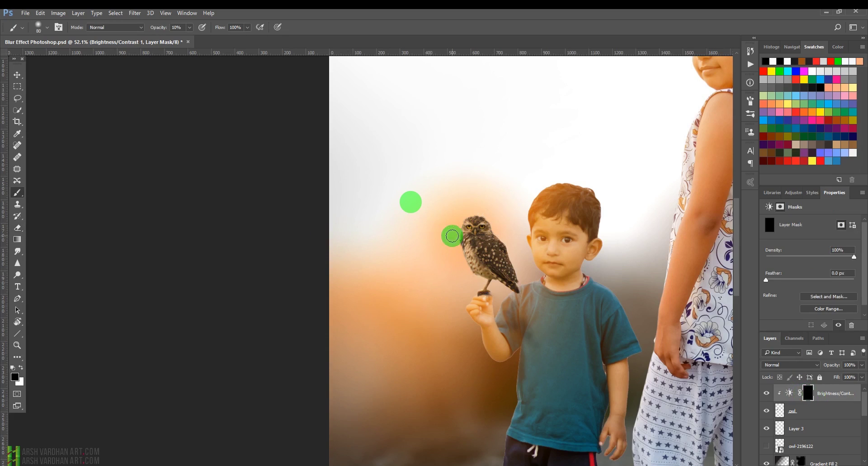
key(bracketright)
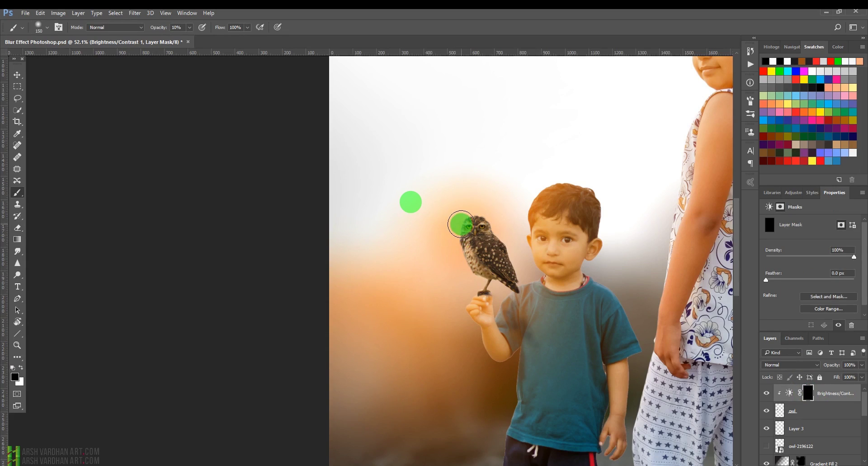
key(3)
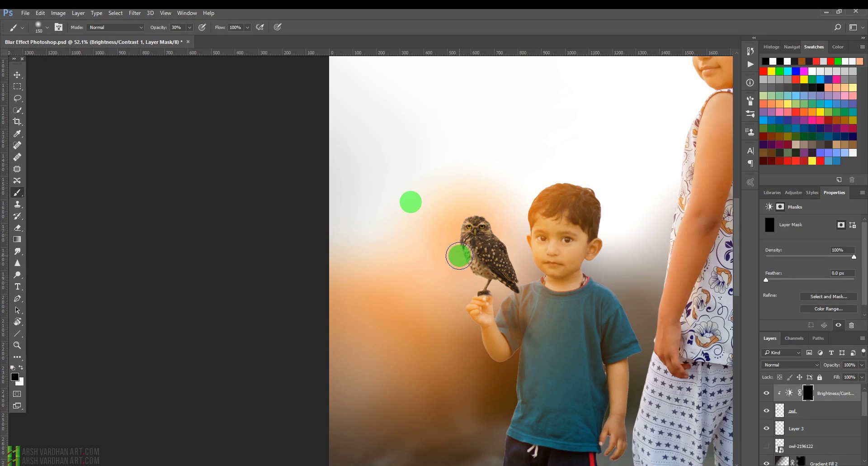
key(x)
mouse_move(459, 244)
mouse_down()
mouse_move(461, 252)
mouse_move(456, 236)
mouse_move(456, 246)
mouse_up()
drag(469, 276, 479, 287)
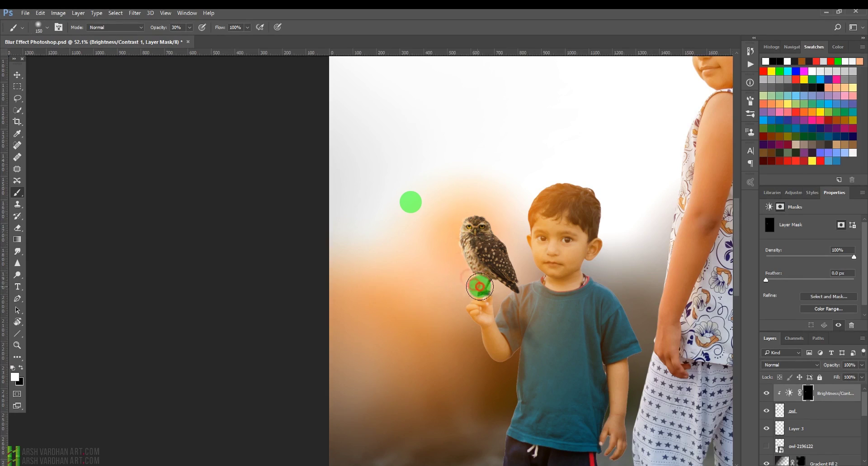
drag(467, 216, 473, 201)
click(454, 251)
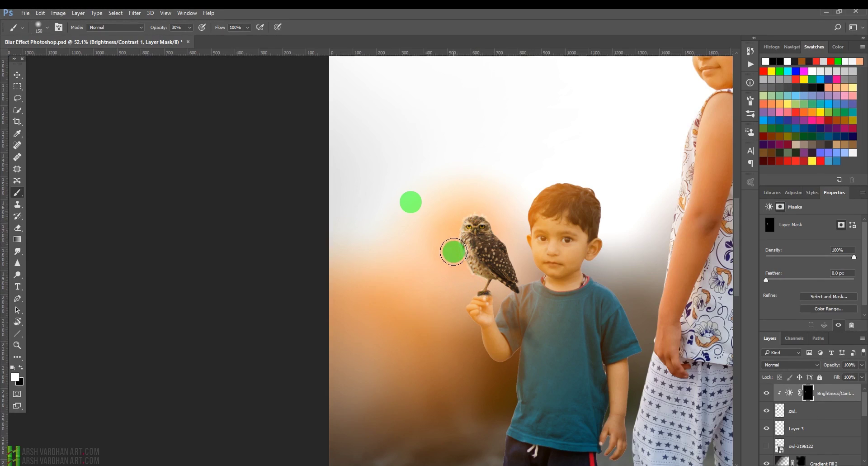
mouse_move(453, 252)
mouse_down()
mouse_move(521, 304)
mouse_move(492, 287)
mouse_move(468, 292)
mouse_move(479, 286)
mouse_move(466, 283)
mouse_move(486, 293)
mouse_up()
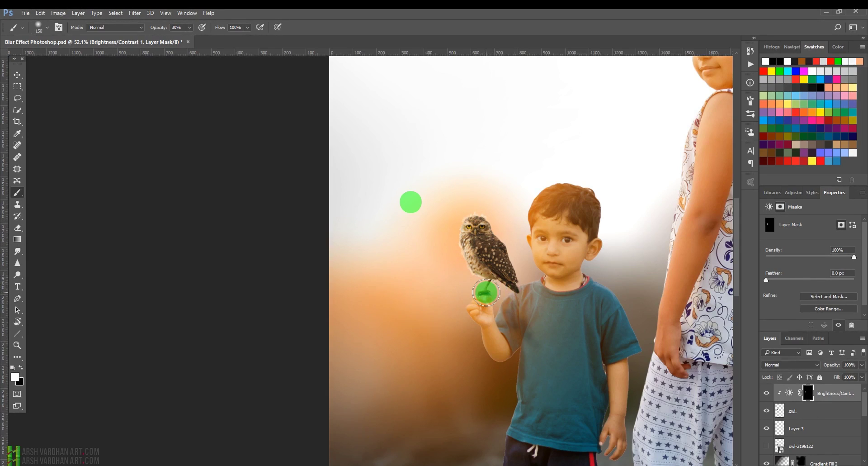
- Paint highlights along the owl's back, wing and tail on the mask with smaller brushes, and compare with the adjustment hidden
key(bracketleft)
key(bracketleft)
key(bracketleft)
key(bracketleft)
key(bracketleft)
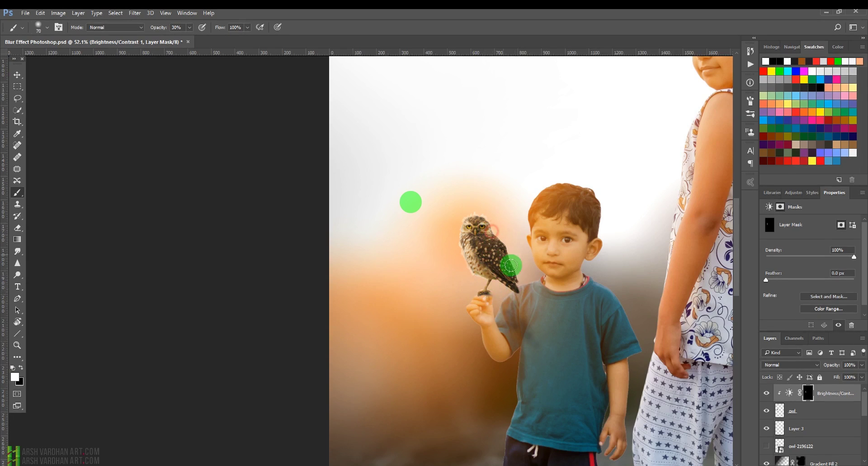
mouse_move(505, 264)
mouse_down()
mouse_move(482, 223)
mouse_move(465, 229)
mouse_move(486, 247)
mouse_move(478, 236)
mouse_move(485, 252)
mouse_move(478, 258)
mouse_move(506, 269)
mouse_up()
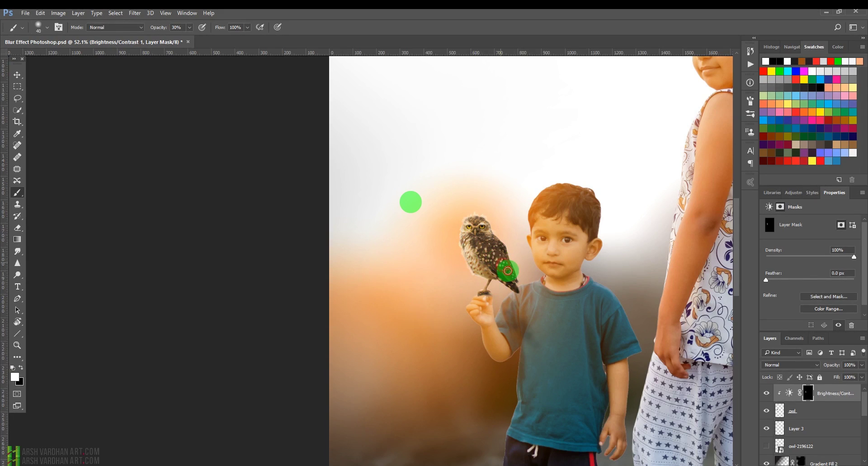
key(bracketleft)
key(bracketleft)
key(bracketleft)
key(bracketleft)
key(bracketleft)
click(512, 275)
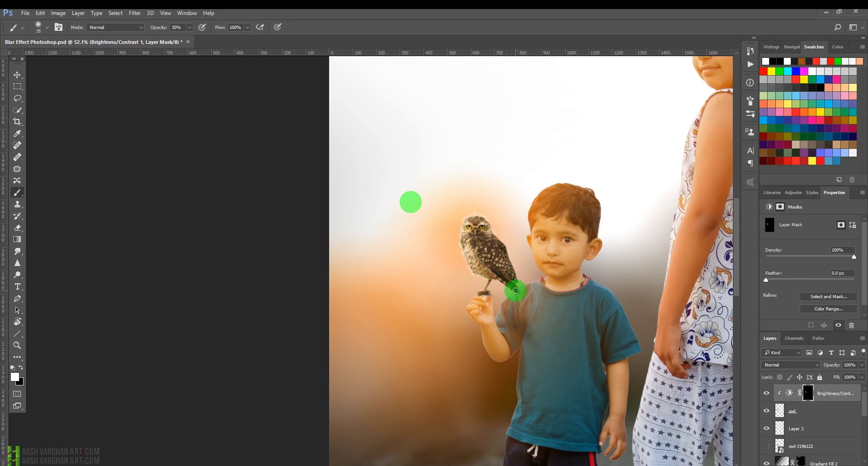
mouse_move(506, 277)
mouse_down()
mouse_move(527, 301)
mouse_move(585, 314)
mouse_move(519, 259)
mouse_move(561, 267)
mouse_move(551, 281)
mouse_up()
click(767, 393)
click(767, 393)
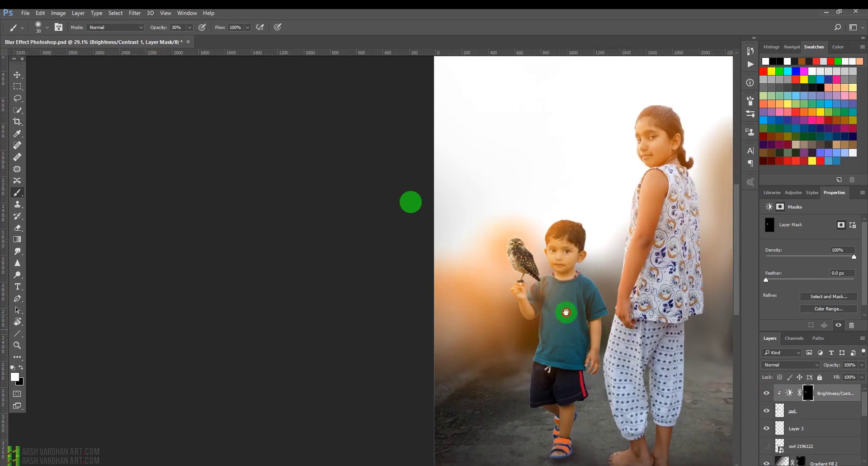
- Expand the boy group, check the boy cutout layer by toggling its visibility, and make its layer mask active
drag(566, 312, 505, 333)
click(492, 329)
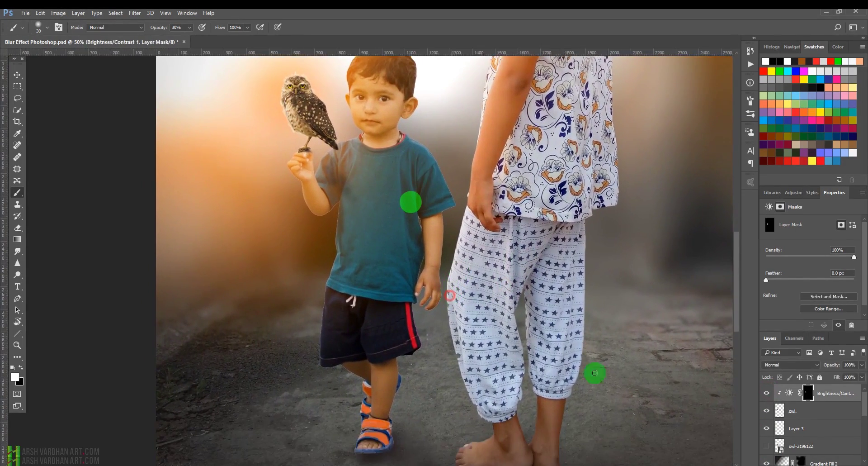
scroll(783, 423, down, 2)
scroll(781, 427, down, 3)
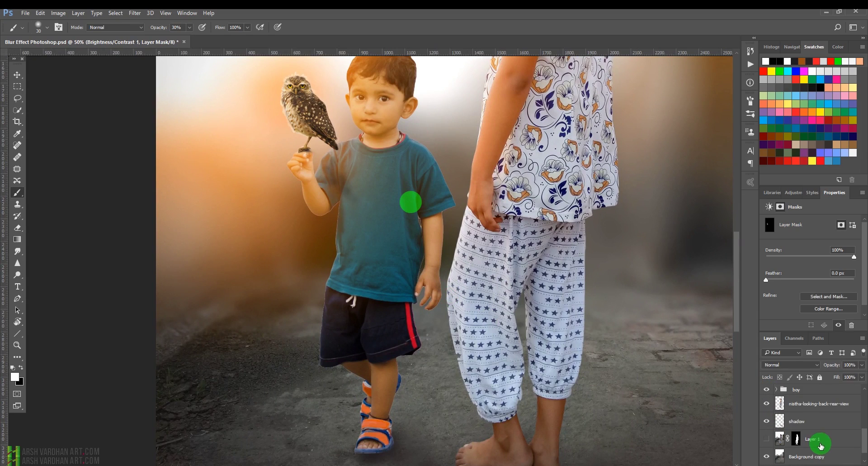
click(782, 392)
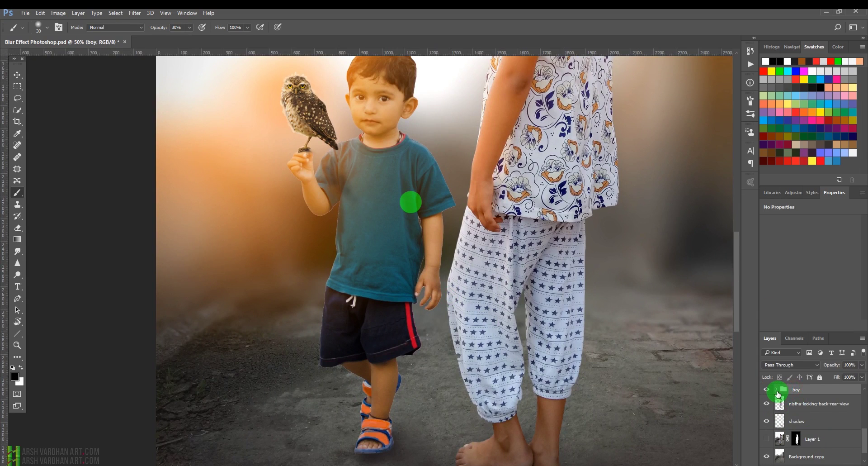
click(777, 389)
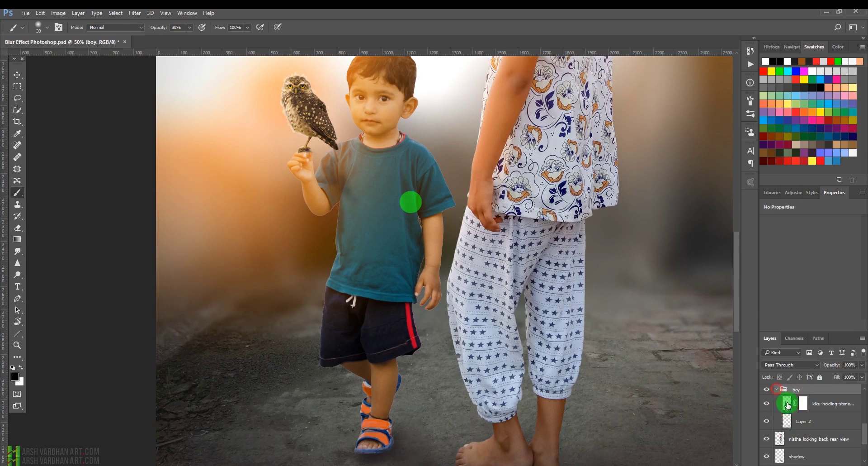
click(787, 406)
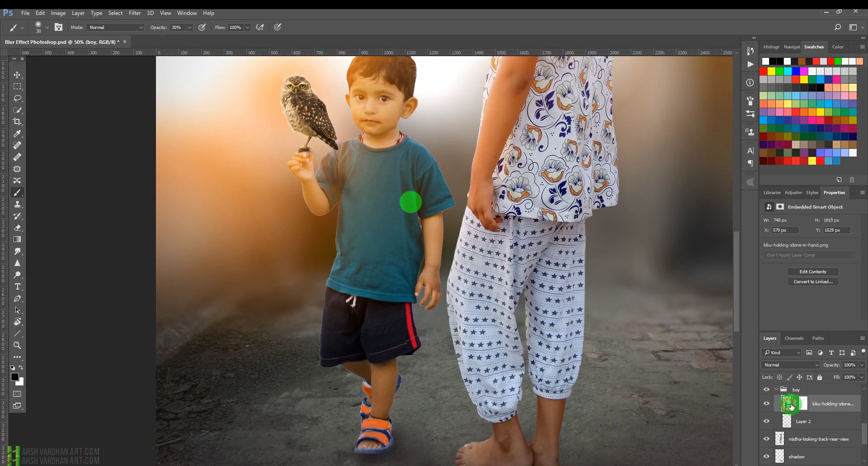
click(768, 404)
click(768, 403)
click(805, 404)
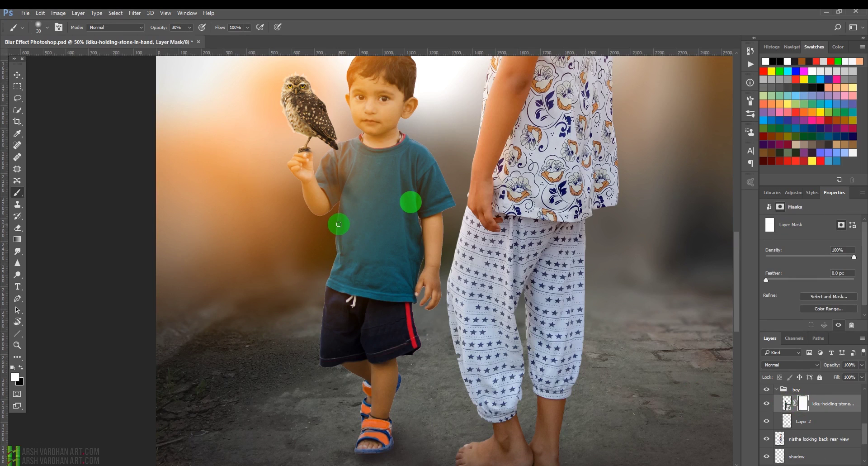
- Load the boy cutout's outline as a selection and save the document
scroll(355, 224, up, 3)
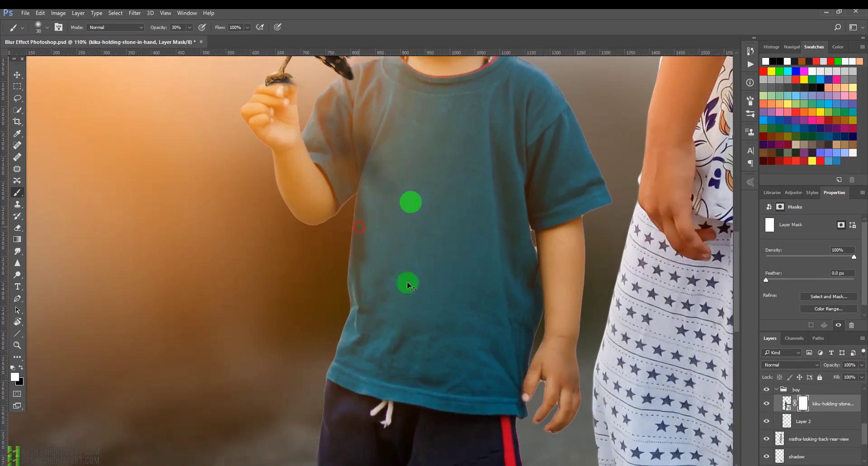
ctrl+click(787, 404)
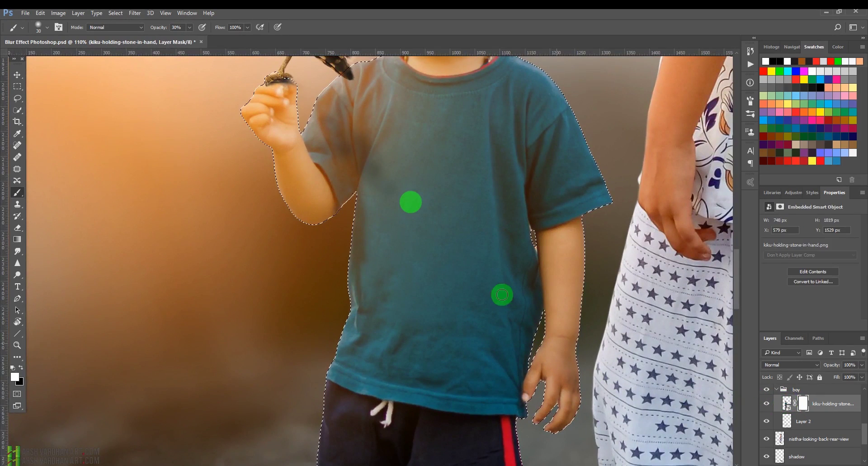
scroll(511, 261, down, 2)
scroll(502, 260, down, 1)
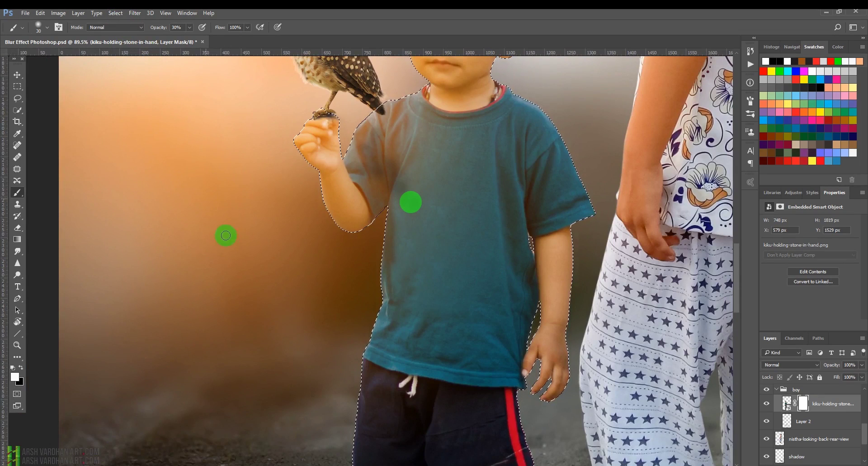
key(ctrl+s)
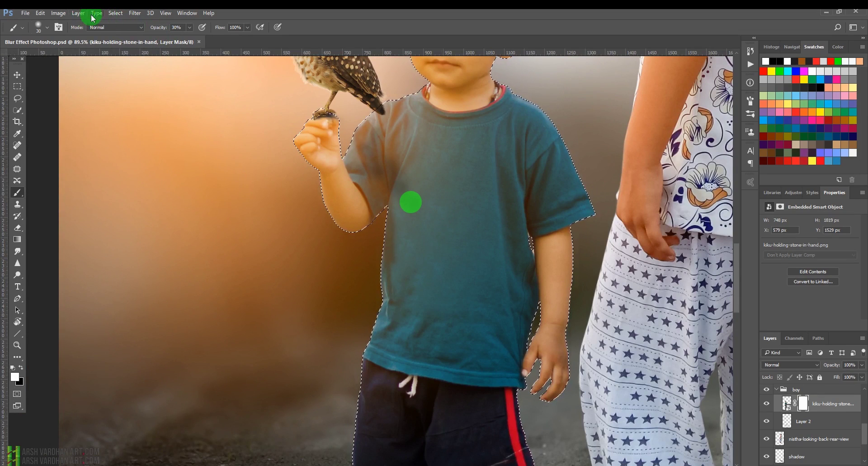
- Contract the boy's selection by 1 pixel and prepare a black brush at 100% opacity
click(115, 14)
mouse_move(145, 130)
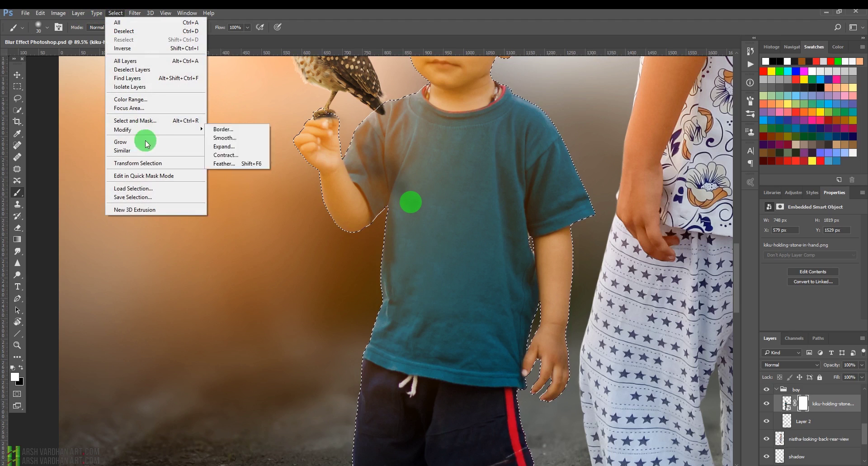
click(223, 155)
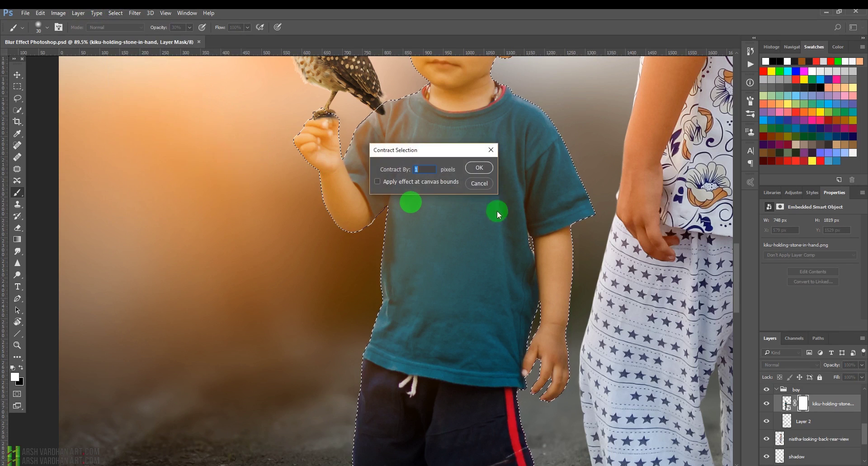
click(479, 168)
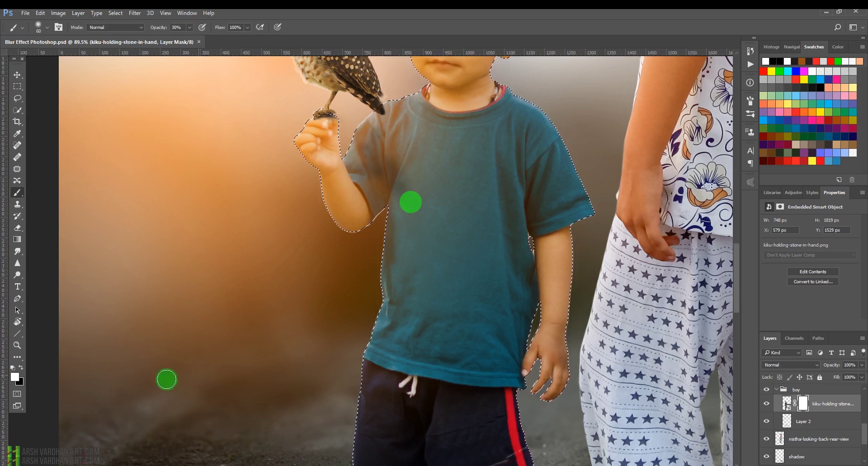
click(21, 367)
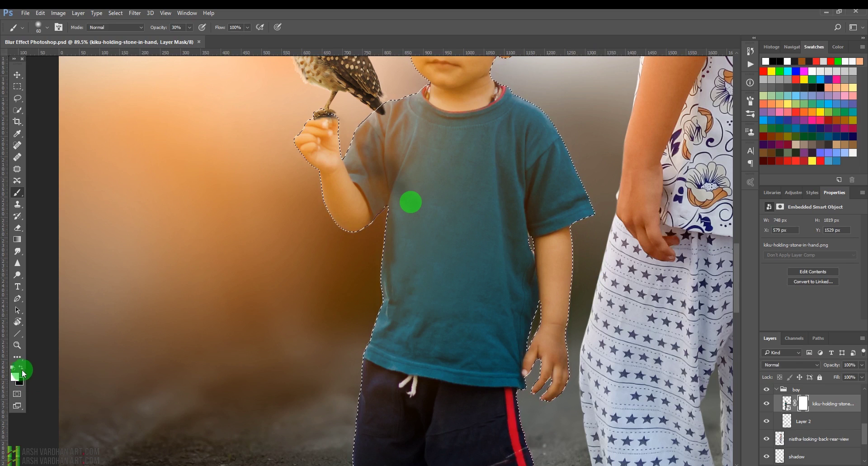
click(190, 28)
drag(186, 36, 347, 19)
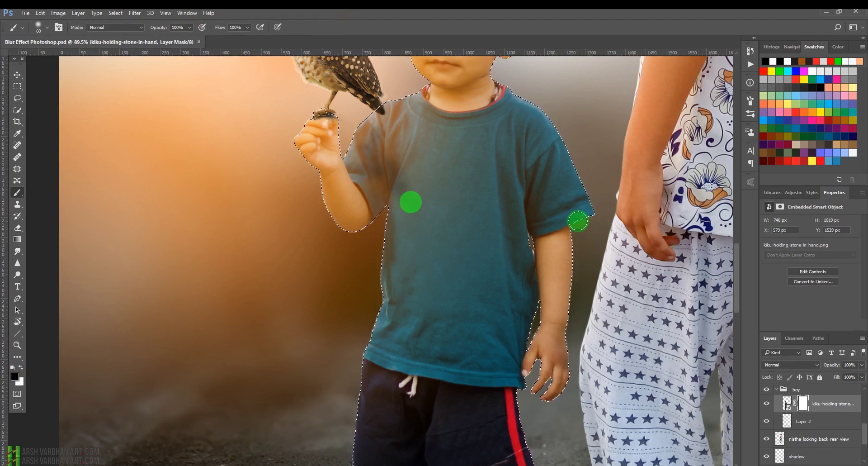
drag(590, 221, 578, 234)
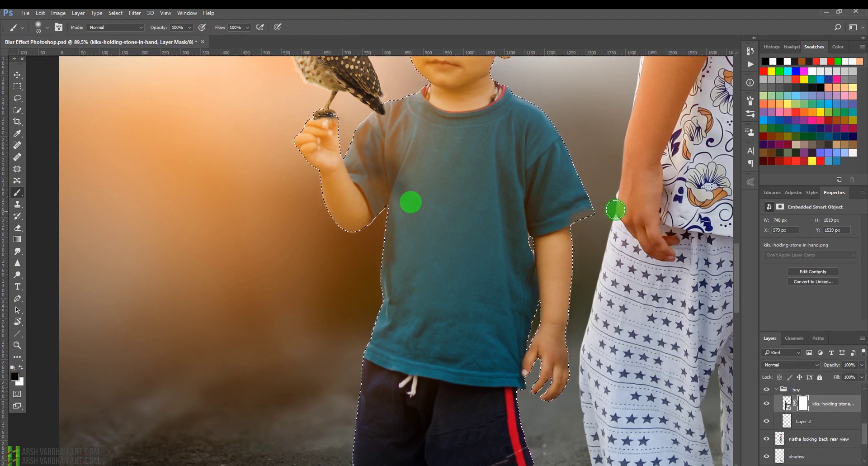
click(751, 51)
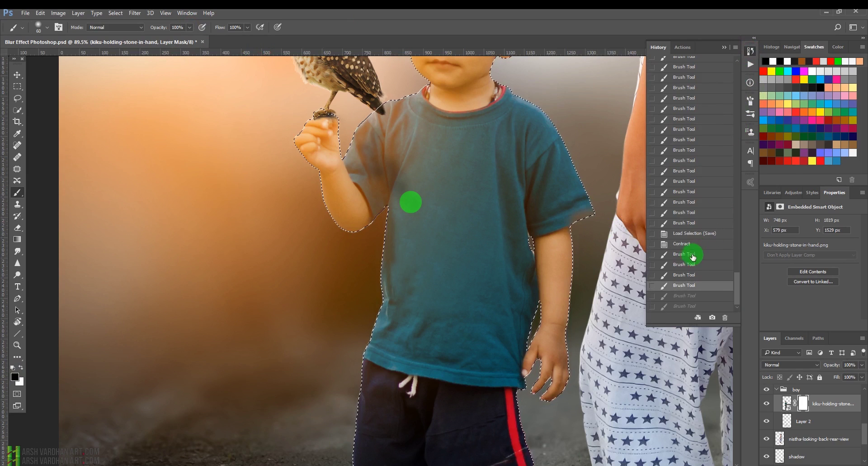
click(682, 245)
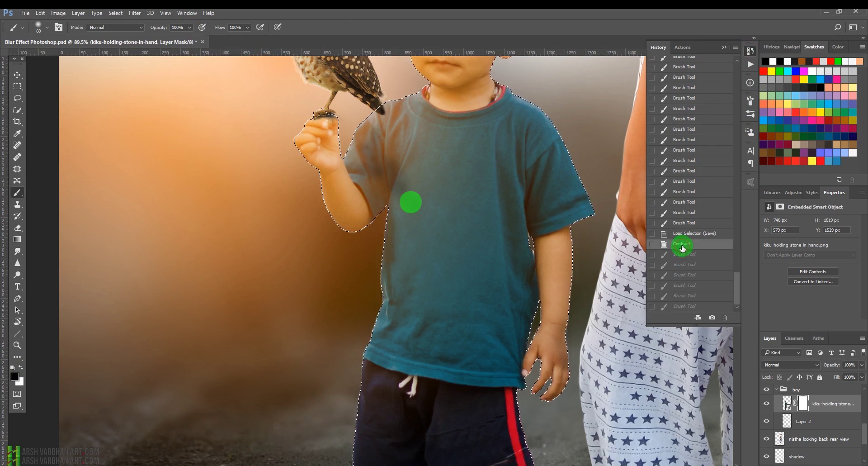
click(742, 50)
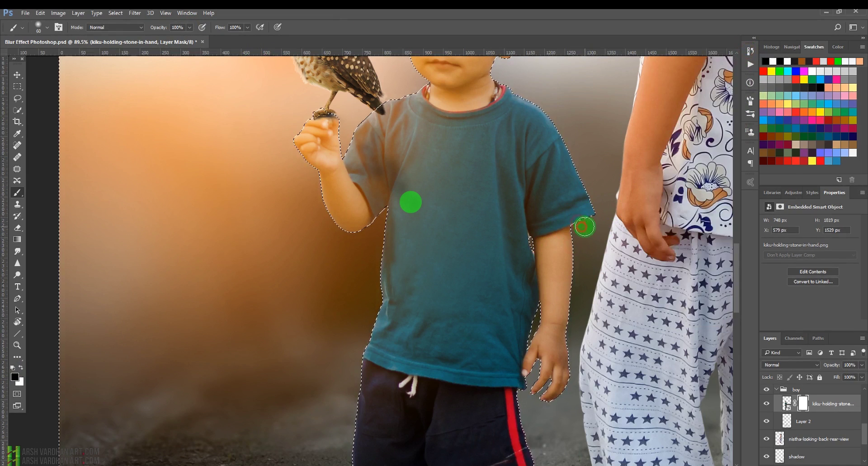
- Invert the selection, paint black on the mask along the boy's lowered sleeve and arm with a larger brush, and compare without the selection
key(bracketright)
key(bracketright)
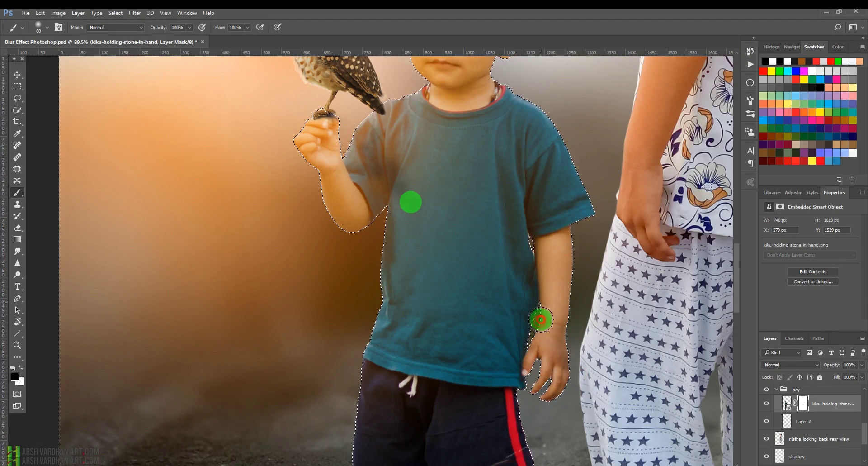
mouse_move(526, 89)
mouse_down()
mouse_move(567, 117)
mouse_move(597, 201)
mouse_up()
key(ctrl+d)
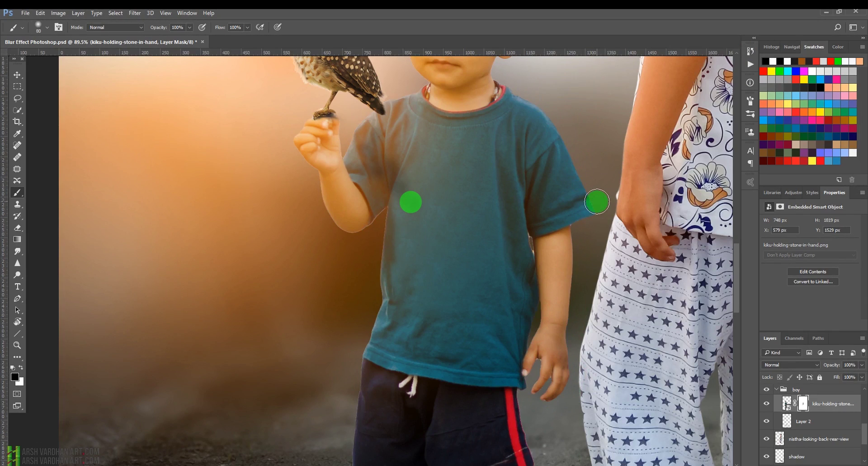
key(ctrl+z)
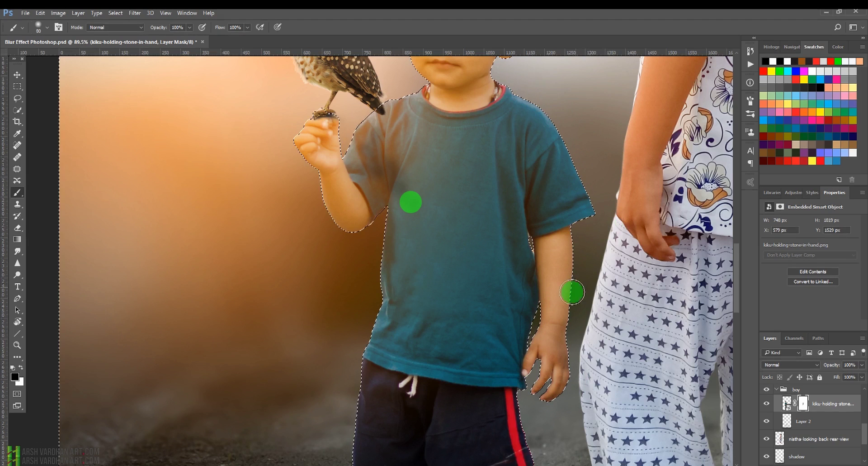
- Mask out the fringe around the boy's torso, raised arm and hand, shoulders, face and ear, and drop the selection
drag(553, 241, 564, 177)
mouse_move(540, 299)
mouse_down()
mouse_move(535, 366)
mouse_move(546, 410)
mouse_move(493, 429)
mouse_move(498, 288)
mouse_up()
mouse_move(500, 293)
mouse_down()
mouse_move(481, 404)
mouse_move(492, 432)
mouse_move(432, 428)
mouse_move(418, 436)
mouse_move(429, 358)
mouse_move(436, 362)
mouse_move(429, 329)
mouse_move(358, 289)
mouse_move(353, 221)
mouse_move(370, 141)
mouse_up()
mouse_move(369, 137)
mouse_down()
mouse_move(350, 249)
mouse_move(369, 196)
mouse_move(372, 131)
mouse_move(357, 142)
mouse_move(323, 141)
mouse_move(327, 192)
mouse_move(314, 154)
mouse_move(302, 160)
mouse_move(289, 107)
mouse_move(277, 126)
mouse_up()
mouse_move(337, 126)
mouse_down()
mouse_move(349, 92)
mouse_move(359, 101)
mouse_up()
mouse_move(383, 92)
mouse_down()
mouse_move(340, 213)
mouse_move(345, 190)
mouse_move(368, 178)
mouse_move(336, 115)
mouse_up()
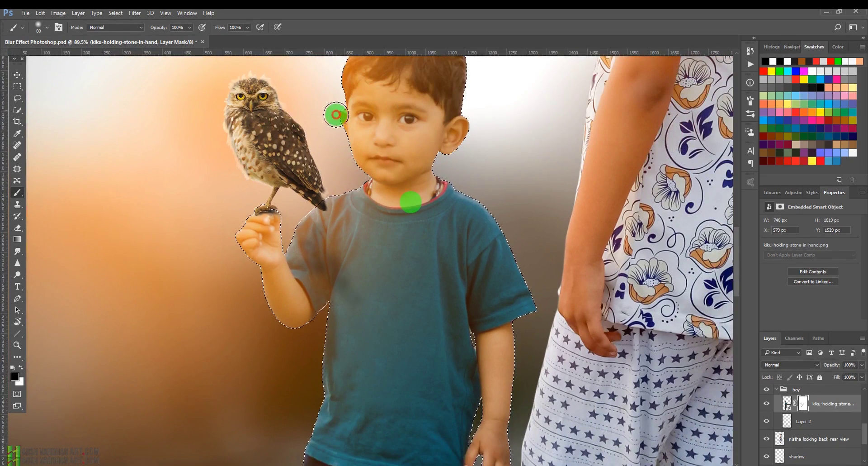
drag(391, 108, 374, 207)
mouse_move(364, 128)
mouse_down()
mouse_move(431, 130)
mouse_move(442, 151)
mouse_move(450, 235)
mouse_move(421, 261)
mouse_move(442, 281)
mouse_up()
drag(446, 345, 432, 215)
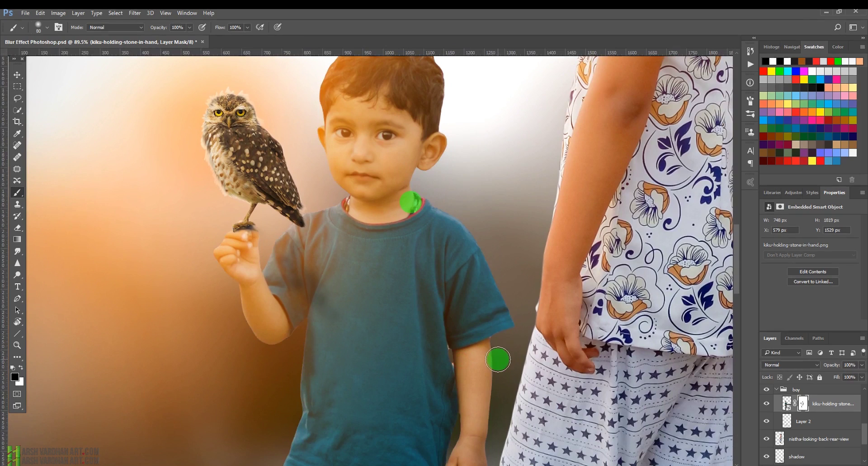
- Paint out the leftover light gap between the boy's shirt and lowered arm, and clean the sleeve hem with a very small brush
ctrl+click(477, 356)
mouse_move(476, 356)
mouse_down()
mouse_move(481, 364)
mouse_move(453, 327)
mouse_move(458, 338)
mouse_up()
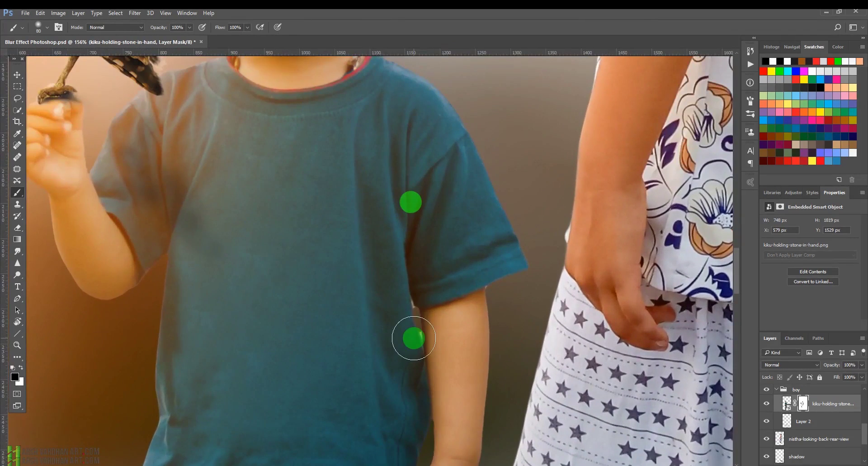
key(bracketleft)
key(bracketleft)
key(bracketleft)
key(bracketleft)
key(bracketleft)
key(bracketleft)
key(bracketleft)
key(bracketleft)
key(bracketleft)
key(bracketleft)
key(bracketleft)
key(bracketleft)
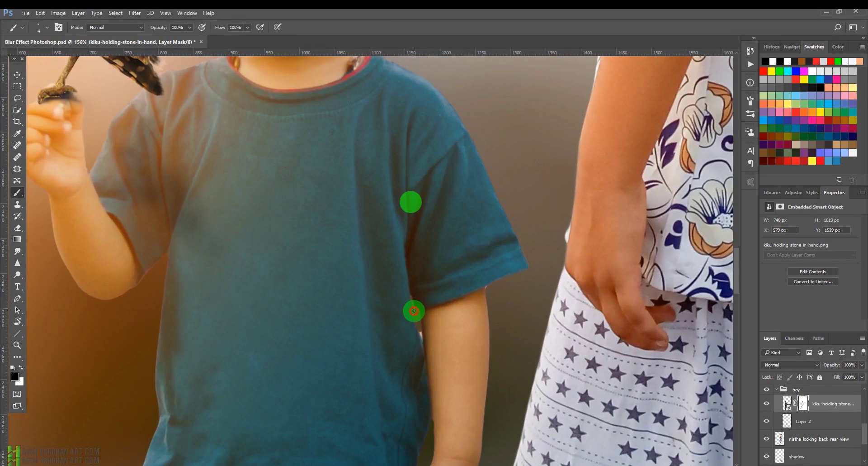
drag(414, 310, 414, 302)
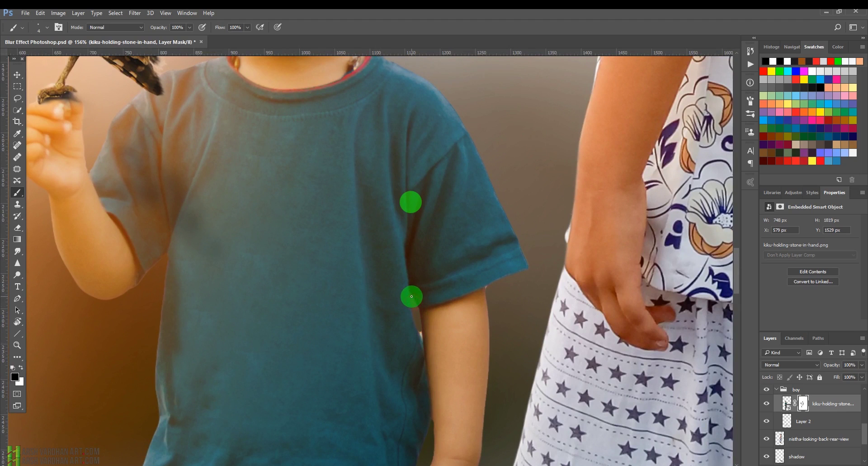
drag(412, 296, 420, 331)
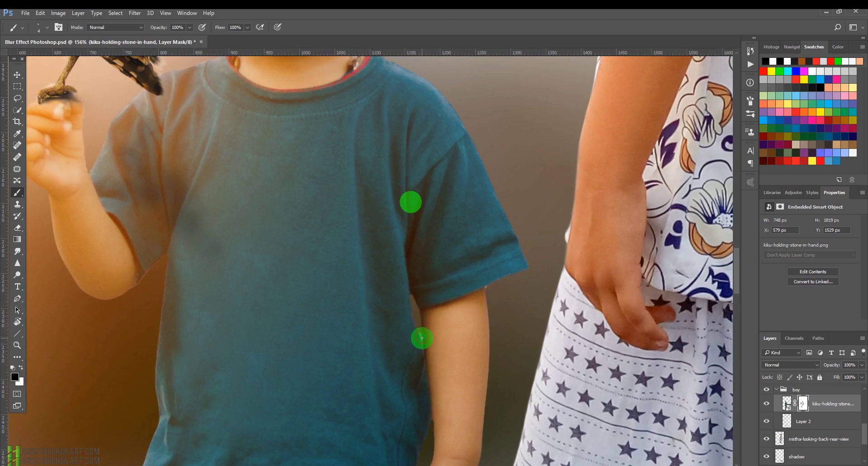
mouse_move(423, 340)
mouse_down()
mouse_move(419, 323)
mouse_move(425, 349)
mouse_move(422, 326)
mouse_move(475, 317)
mouse_move(491, 298)
mouse_up()
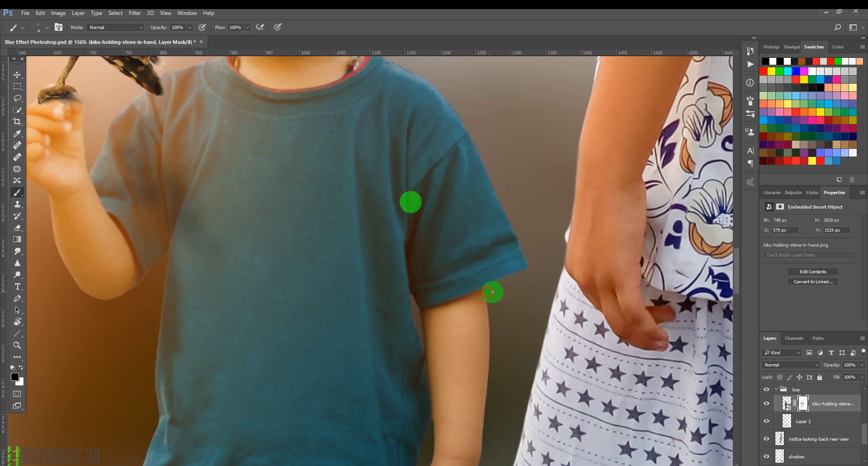
- Clean the edge around the fingertips of the boy's lowered hand on the mask and save the document
drag(493, 223, 445, 227)
ctrl+click(439, 228)
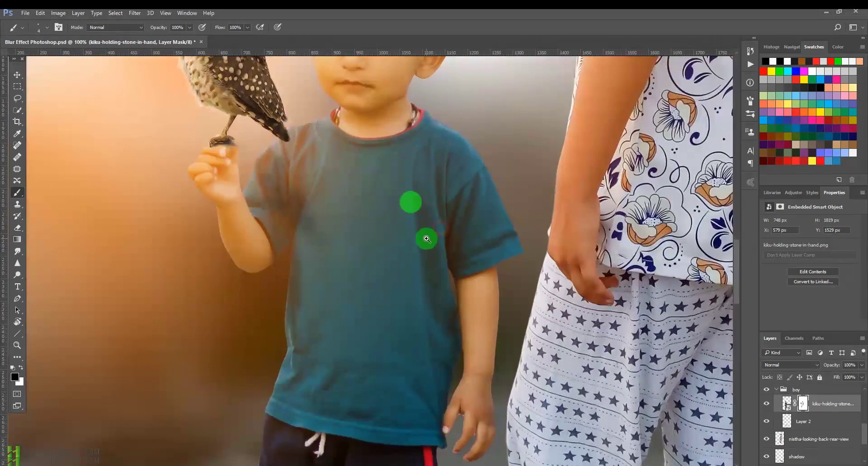
drag(377, 439, 388, 256)
ctrl+click(493, 215)
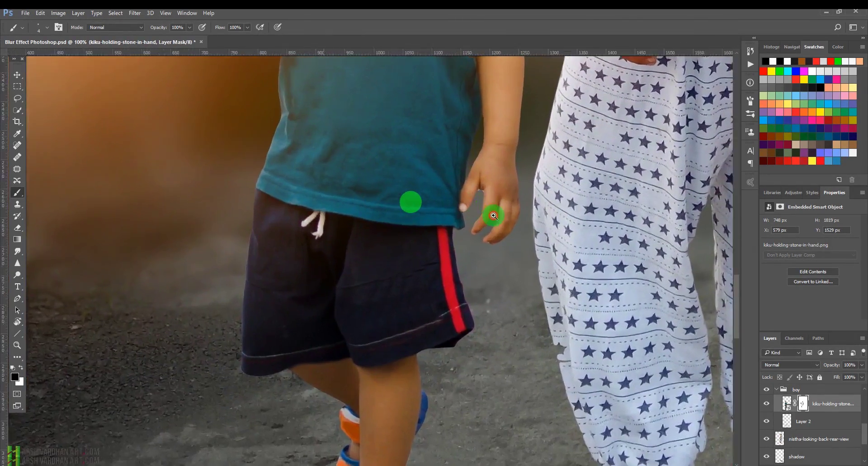
ctrl+click(494, 215)
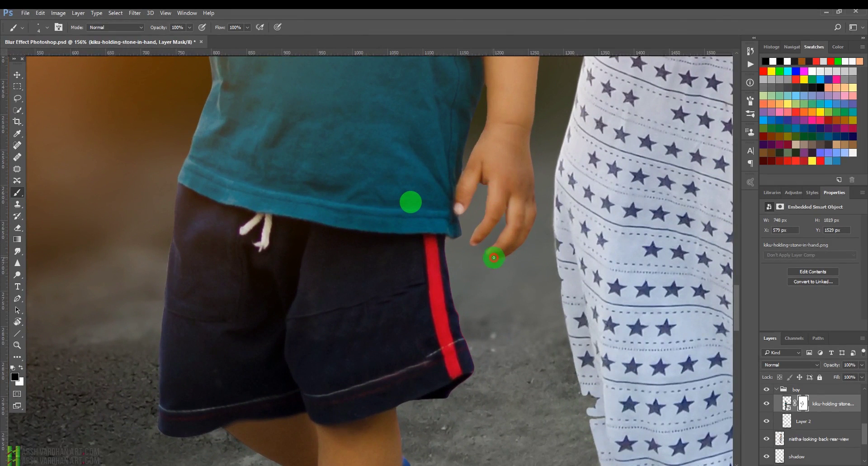
key(ctrl+0)
key(ctrl+s)
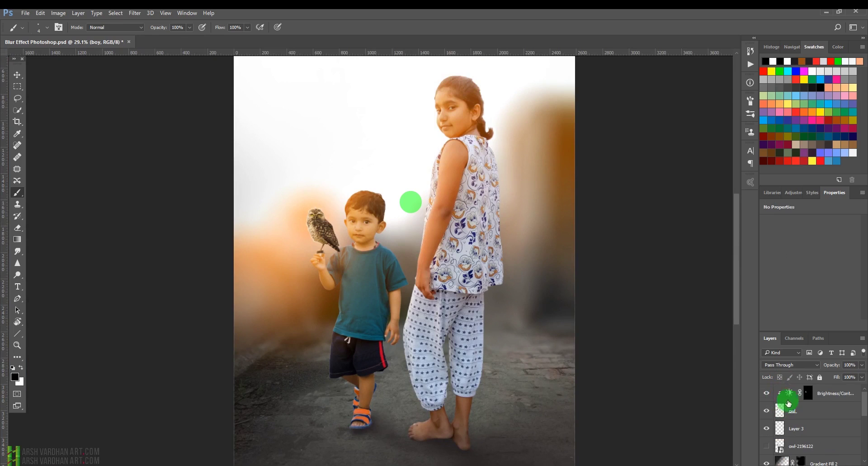
- Add a Color Balance adjustment clipped to the owl, with midtones at red +19, magenta -19 and yellow -19, and review the composite
click(788, 399)
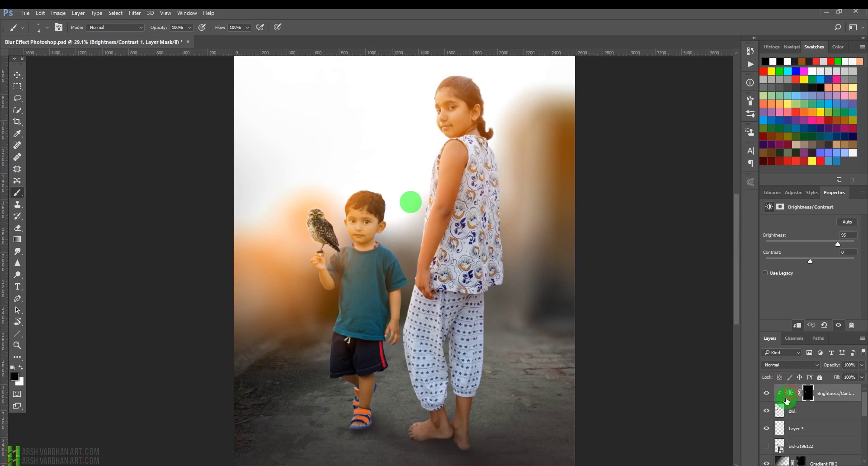
click(795, 192)
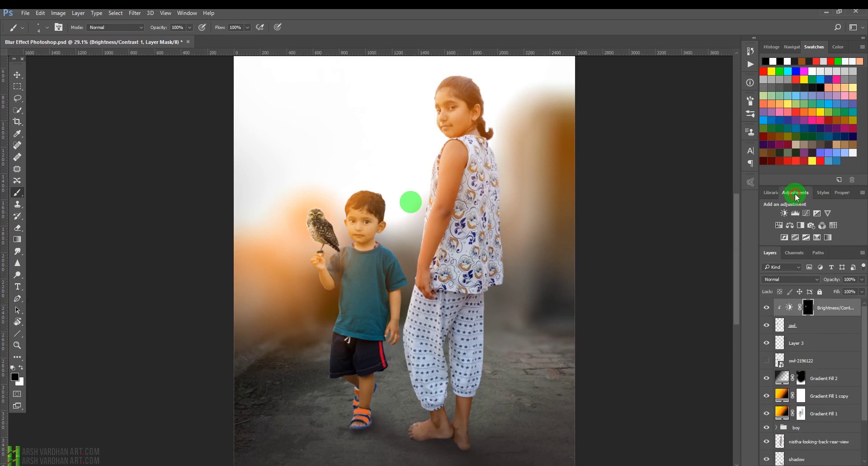
click(789, 225)
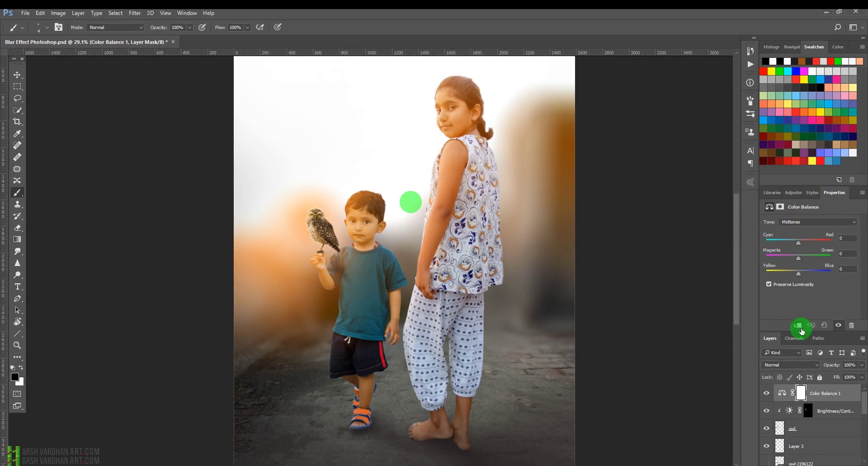
click(797, 325)
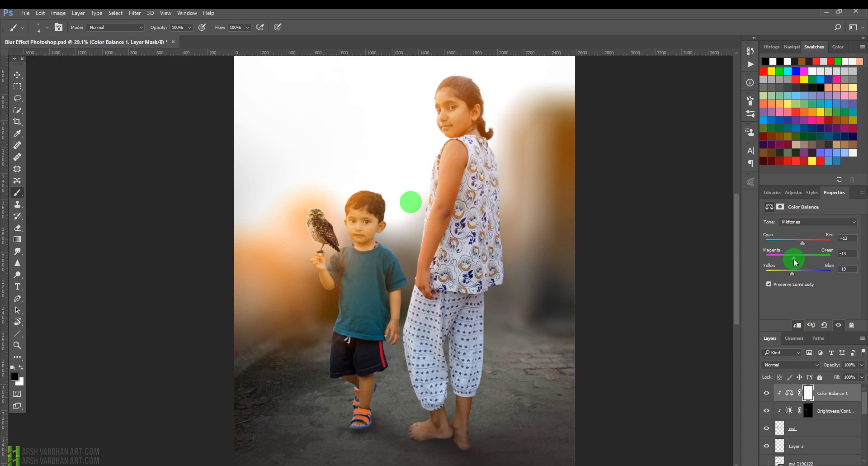
drag(801, 256, 796, 257)
drag(803, 243, 807, 245)
drag(343, 275, 381, 288)
alt+click(382, 288)
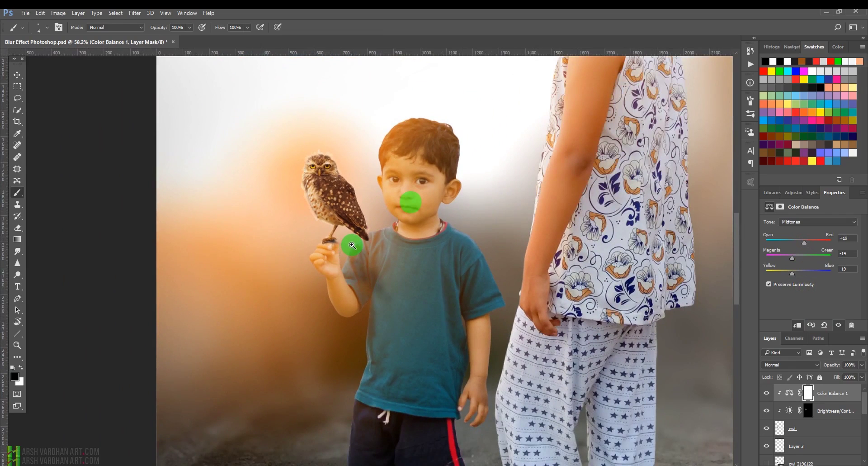
drag(352, 245, 325, 278)
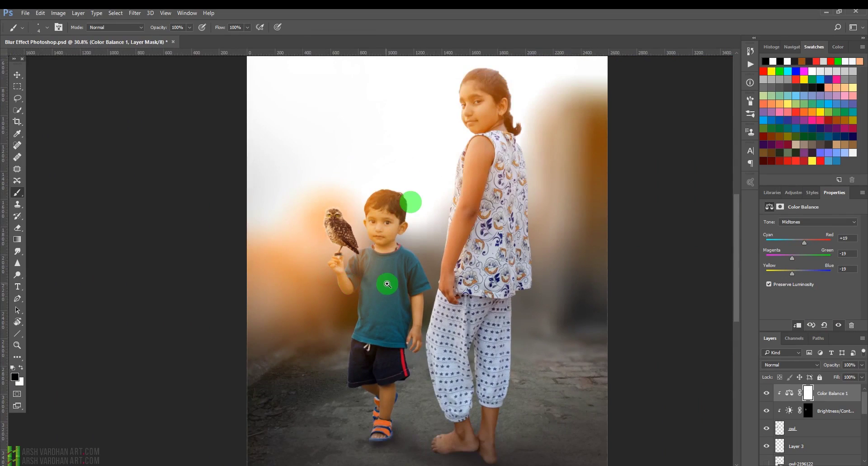
drag(388, 283, 369, 284)
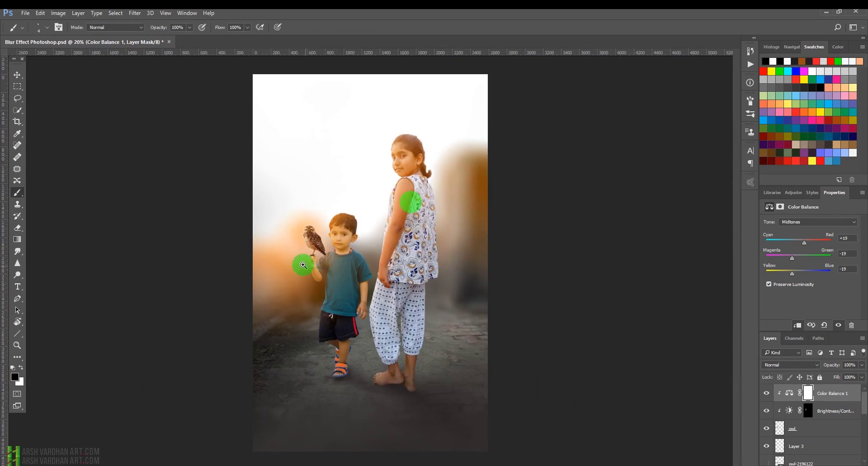
- Rename Layer 3 as shadow and soften its dark patch beneath the owl's feet with the Eraser at 20% opacity
drag(300, 264, 333, 264)
scroll(798, 404, down, 2)
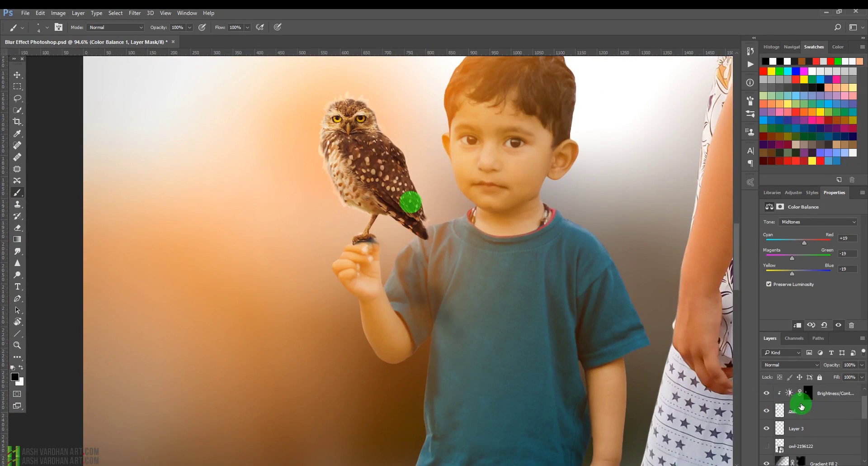
double_click(791, 412)
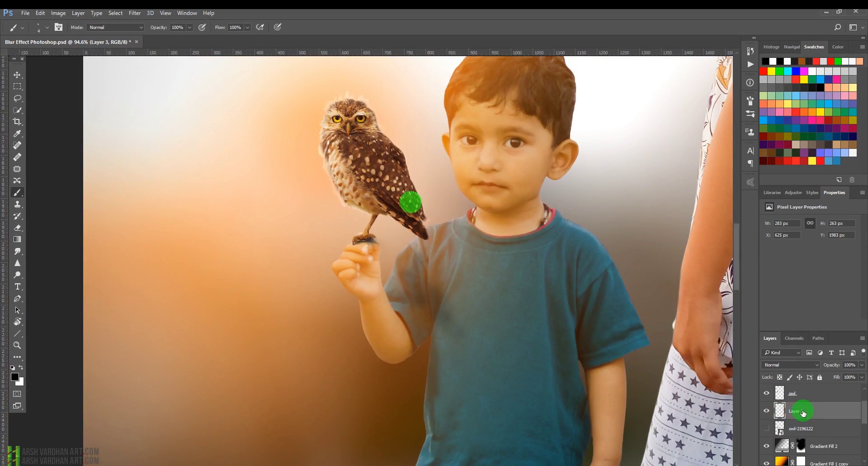
text(shadow)
key(Return)
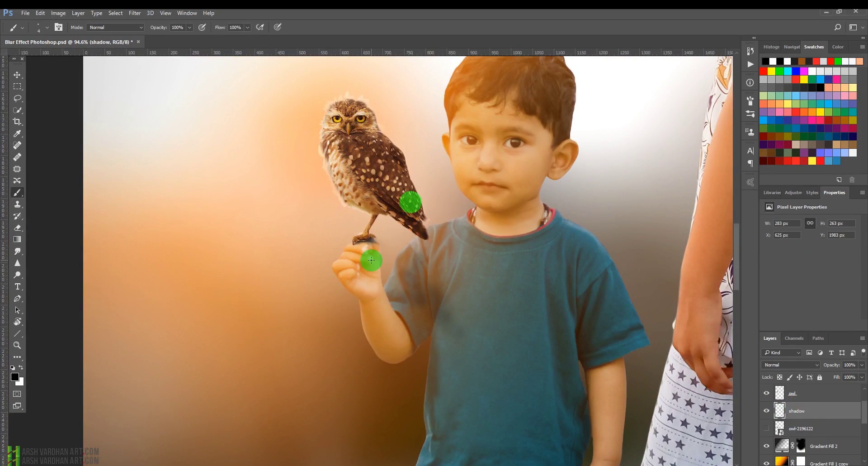
key(e)
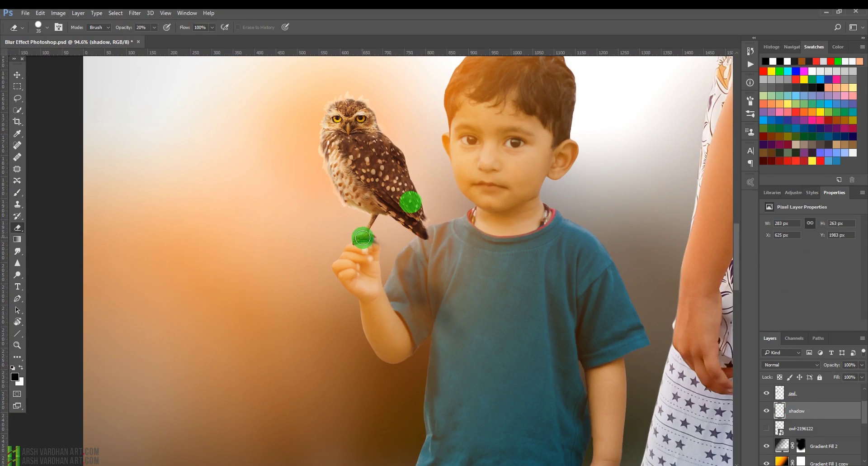
mouse_move(360, 248)
mouse_down()
mouse_move(372, 242)
mouse_move(395, 258)
mouse_move(365, 247)
mouse_up()
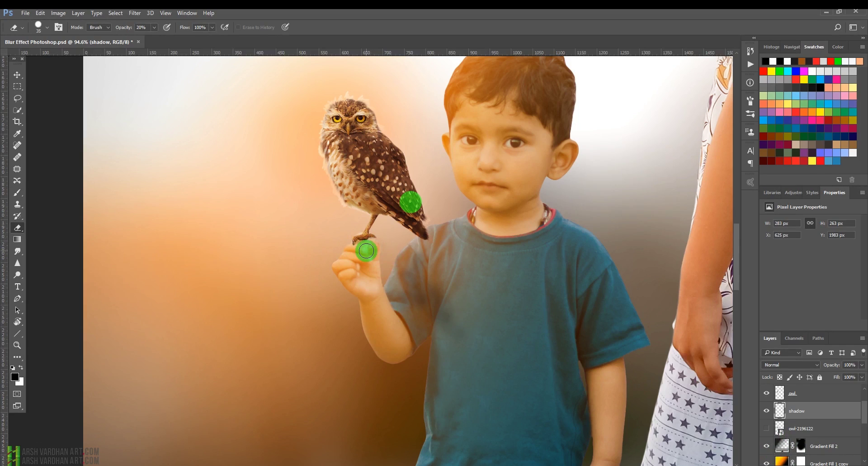
- Paint beneath the owl's feet on the shadow layer with a small 10% opacity brush, using a dark brown sampled beside the boy's elbow
key(b)
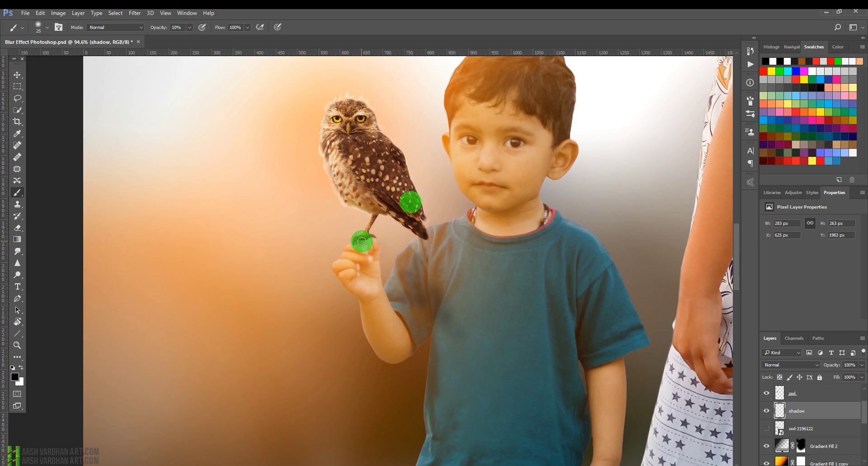
drag(362, 241, 385, 250)
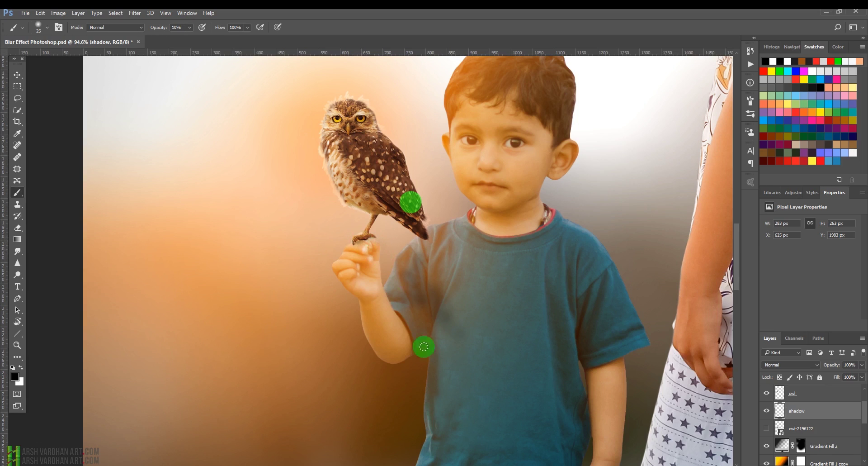
alt+click(419, 365)
drag(363, 239, 369, 255)
key(bracketleft)
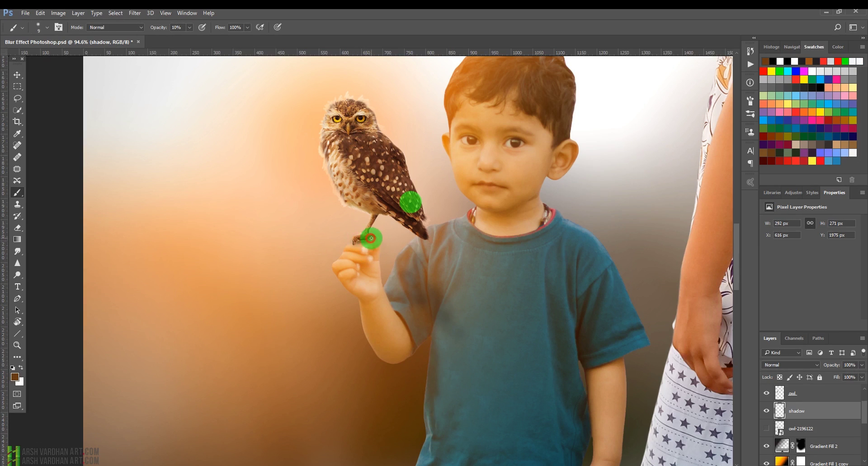
- Set the foreground color to dark brown #48270a for the owl's contact shadow and check the shadow against the whole composite
click(14, 377)
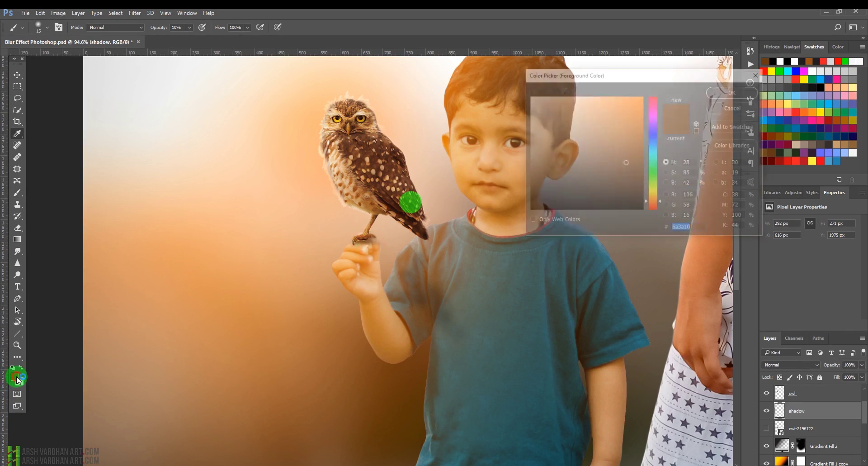
click(629, 177)
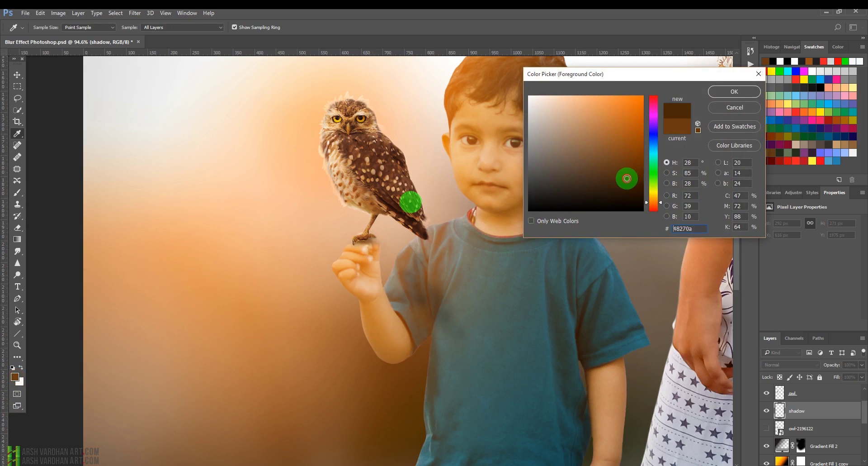
click(723, 92)
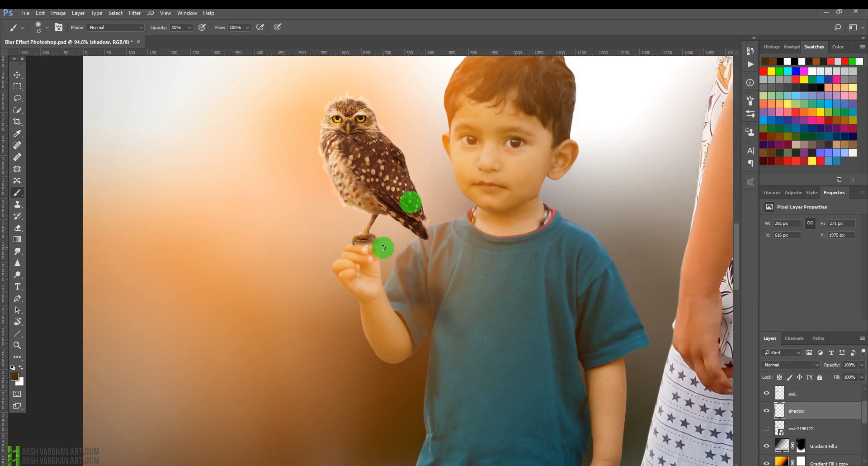
key(e)
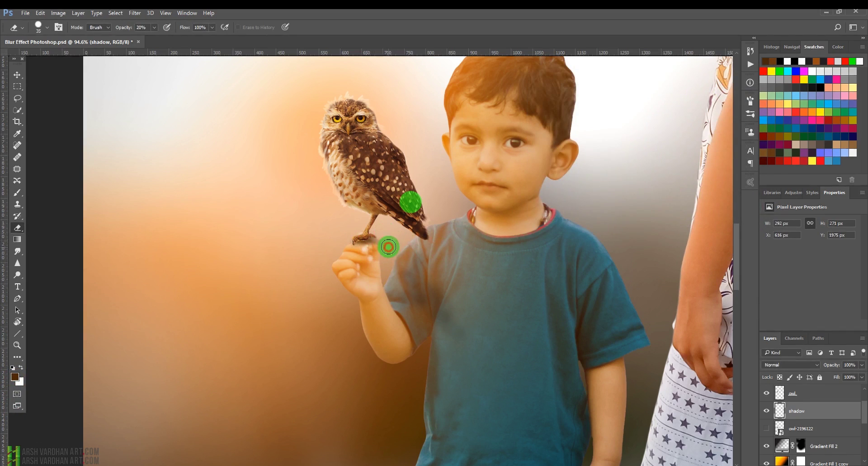
scroll(437, 246, down, 5)
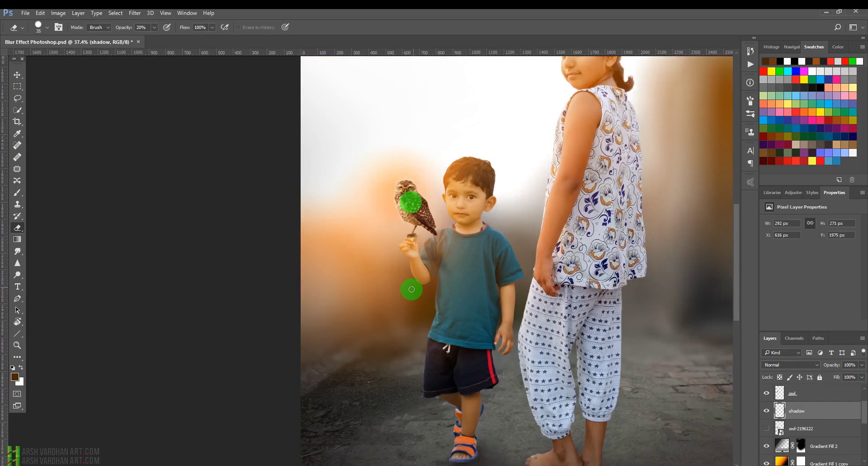
key(b)
scroll(465, 221, down, 5)
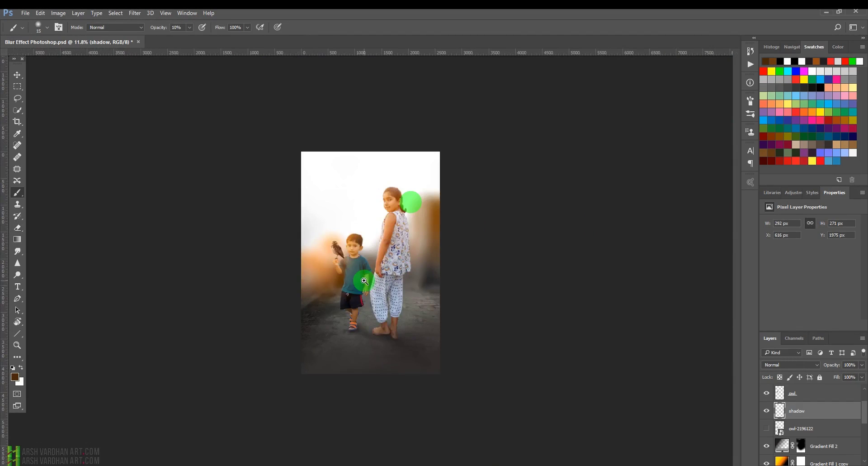
scroll(382, 287, up, 5)
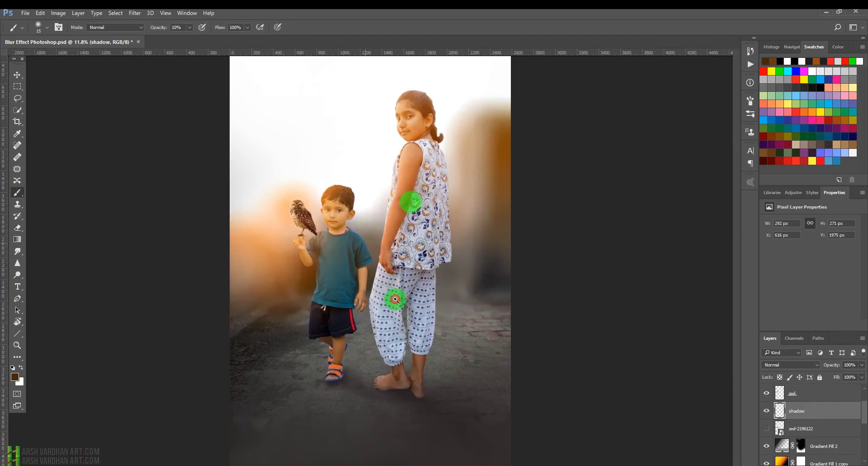
scroll(396, 300, down, 3)
- Stamp all visible layers into a new layer above Color Balance 1 and save the document
click(799, 393)
scroll(795, 394, up, 2)
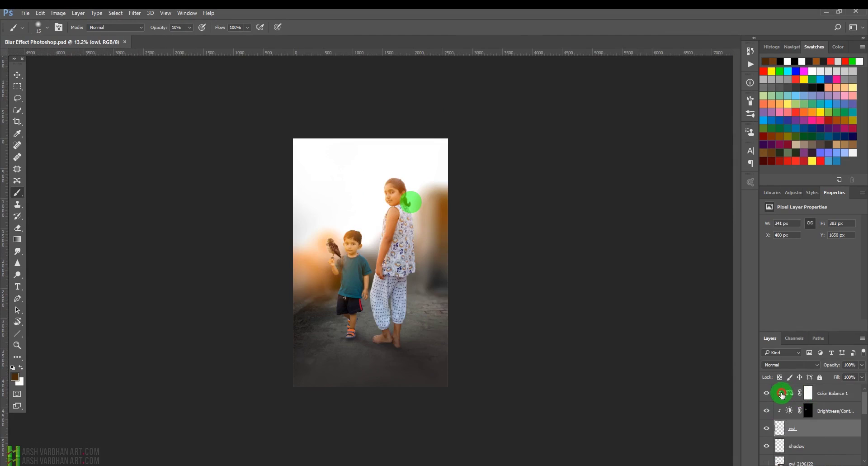
click(782, 395)
key(ctrl+shift+alt+e)
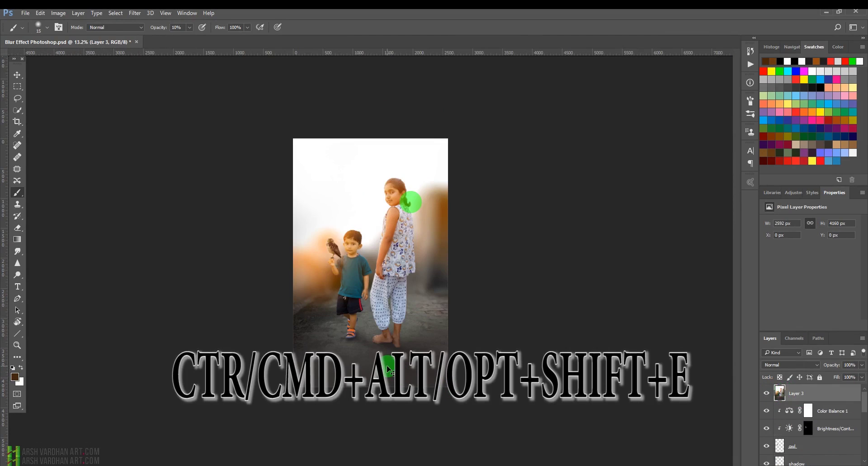
key(ctrl+s)
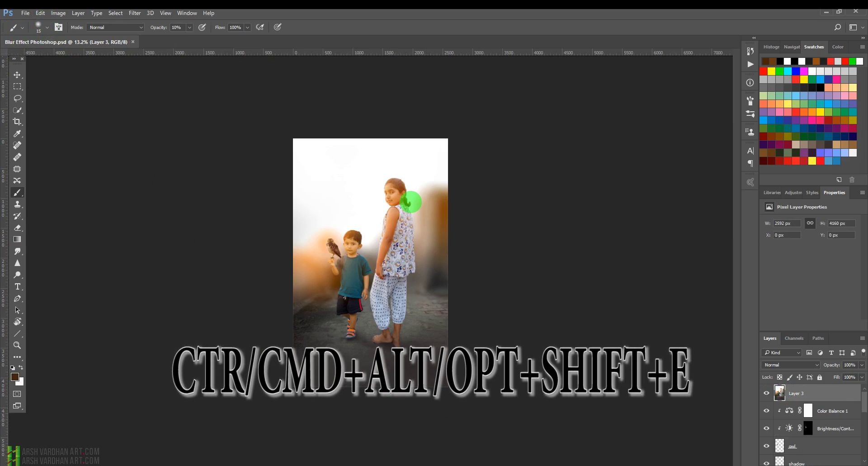
click(40, 13)
mouse_move(63, 266)
click(164, 291)
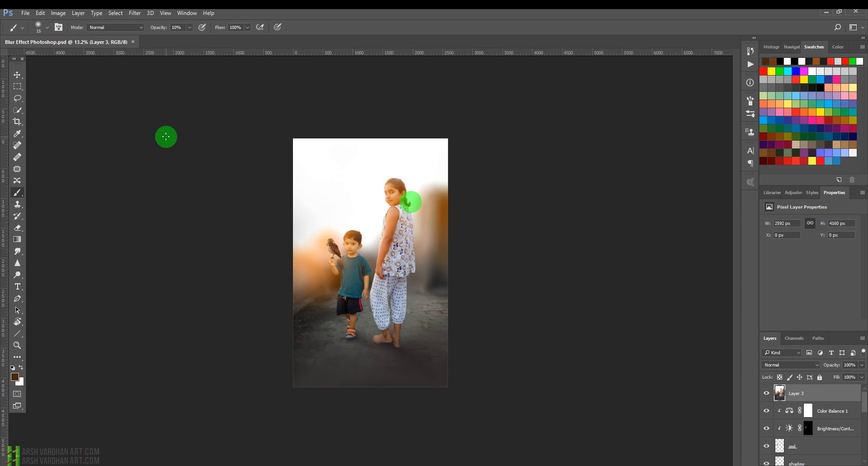
- Open the merged layer in Color Efex Pro 4 and set Cross Processing to method B02 at 18% strength
click(129, 17)
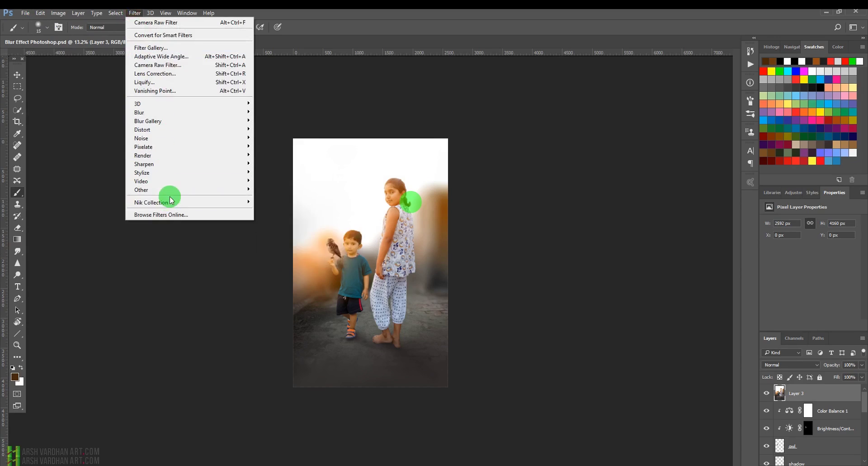
mouse_move(204, 202)
click(279, 213)
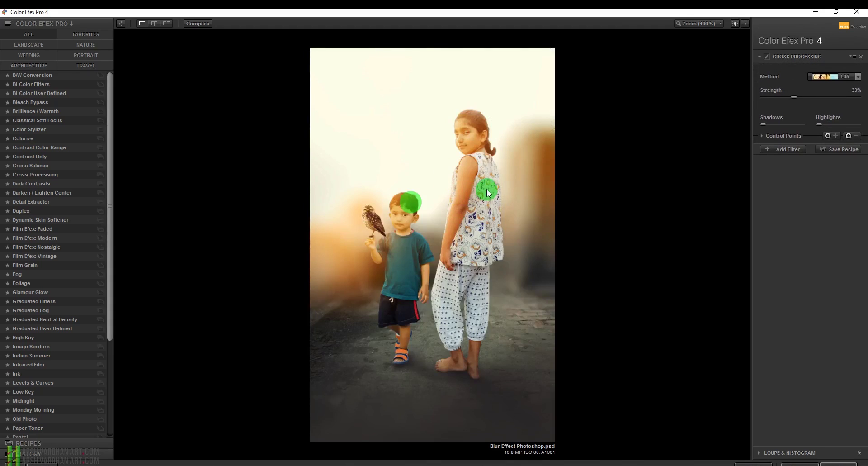
click(856, 77)
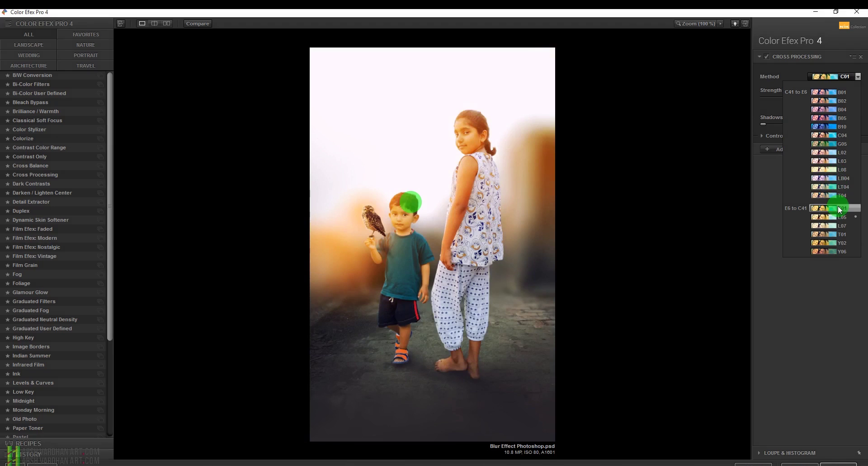
click(840, 208)
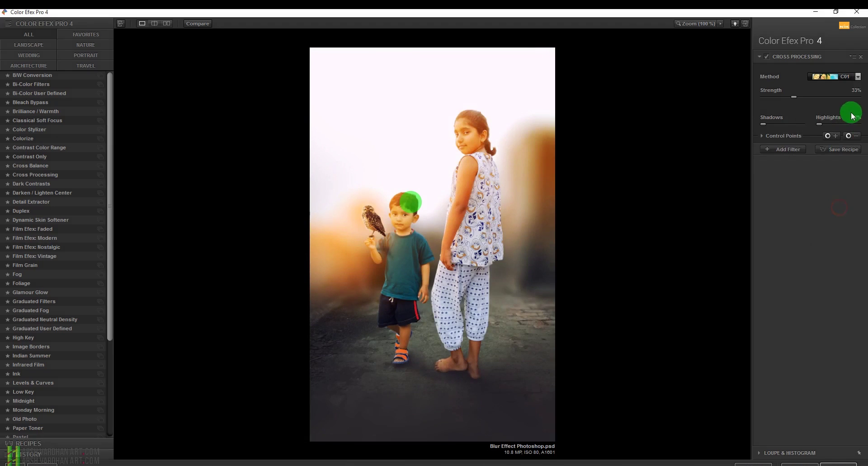
click(858, 76)
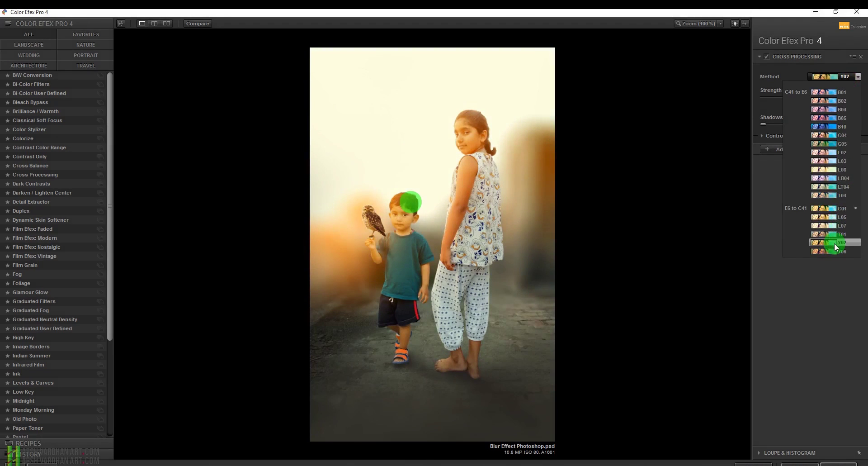
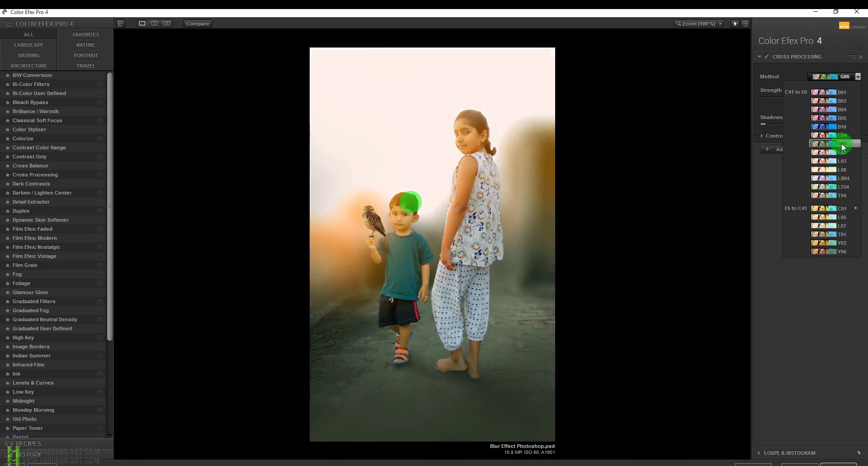
click(839, 101)
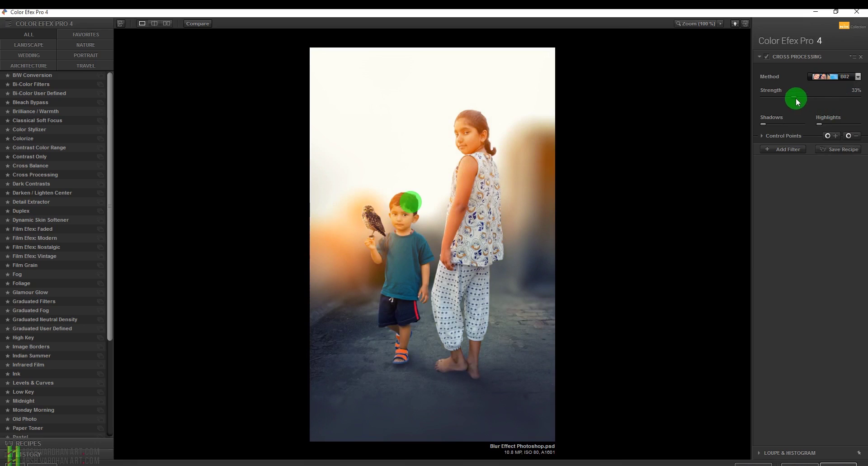
mouse_move(795, 97)
mouse_down()
mouse_move(777, 96)
mouse_move(809, 97)
mouse_move(783, 97)
mouse_up()
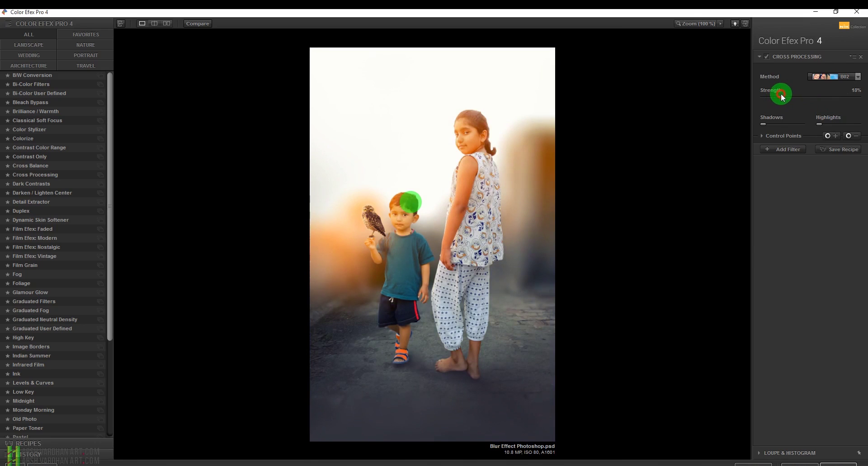
- Add a Vignette: Lens filter above Cross Processing with its amount set to -15%
click(784, 148)
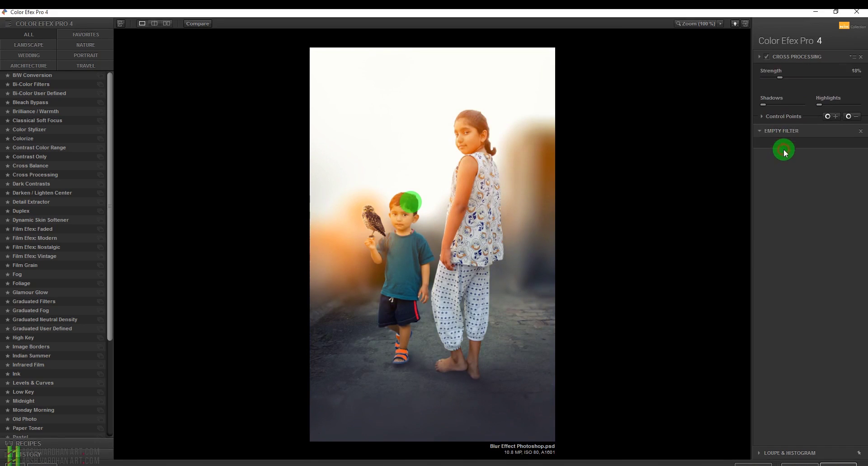
scroll(54, 333, down, 5)
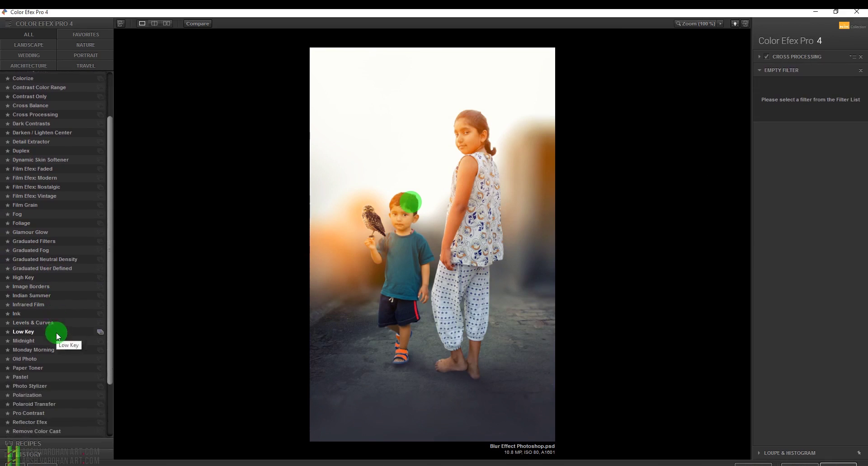
scroll(57, 336, down, 1)
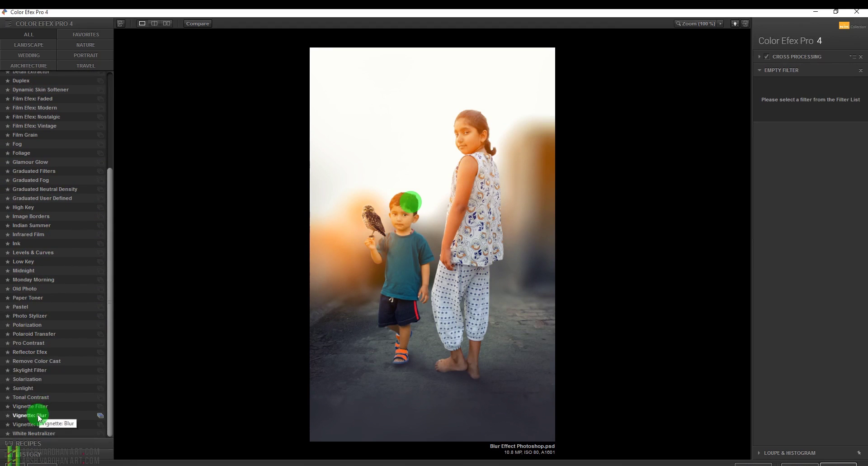
click(36, 424)
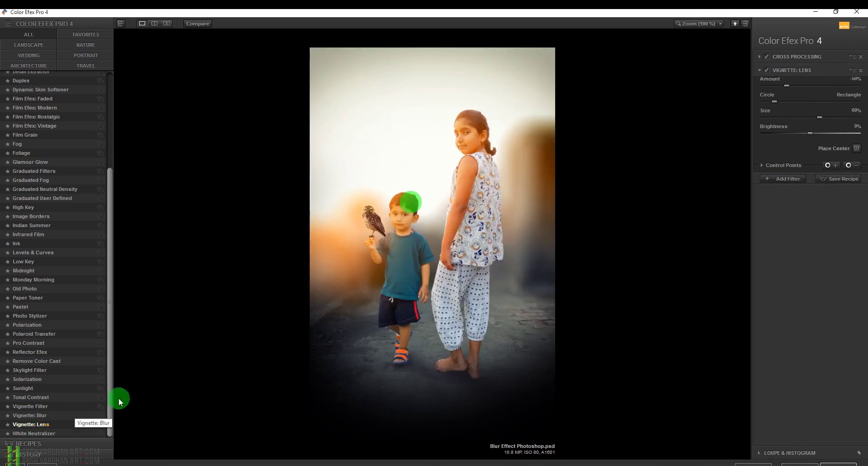
drag(786, 93, 804, 94)
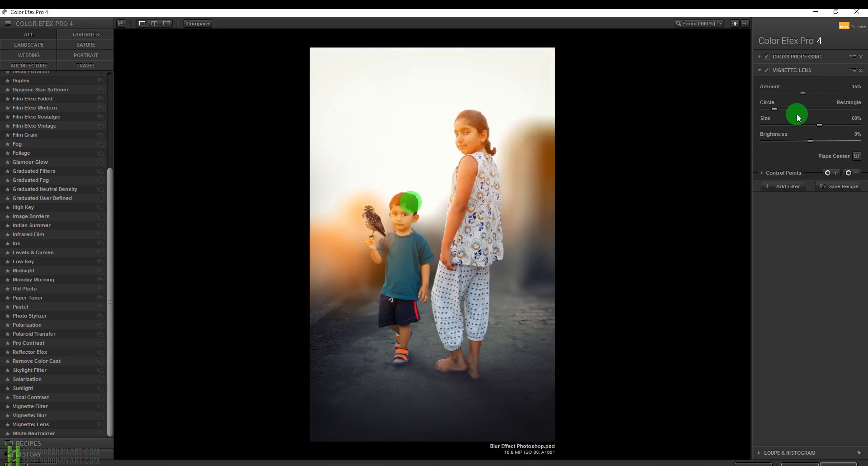
- Try a Colorize filter with method 6 on top of the vignette and adjust its light blue tint
scroll(28, 140, up, 5)
click(27, 138)
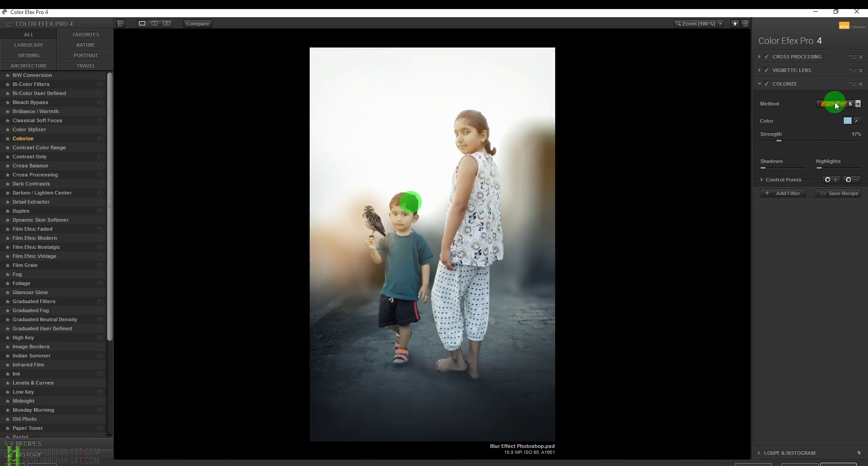
drag(835, 103, 836, 146)
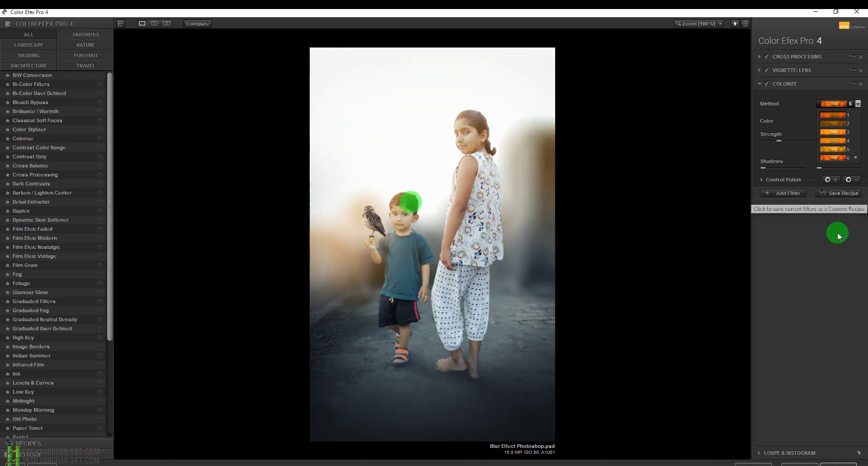
click(838, 233)
click(848, 120)
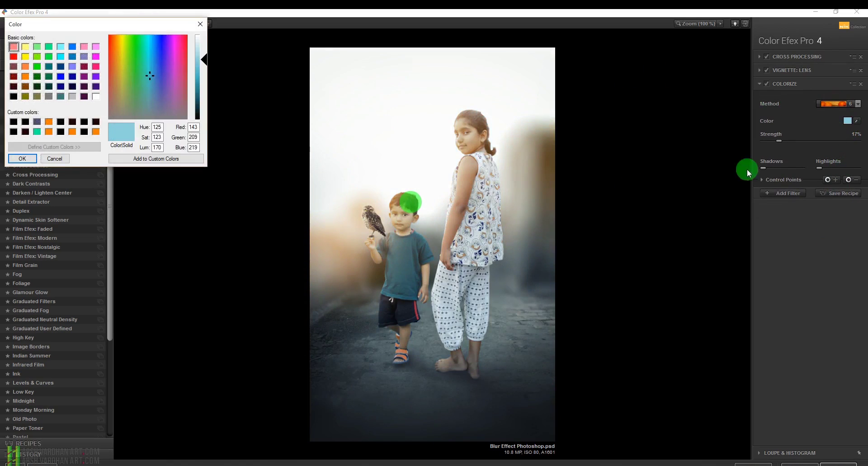
drag(152, 75, 149, 67)
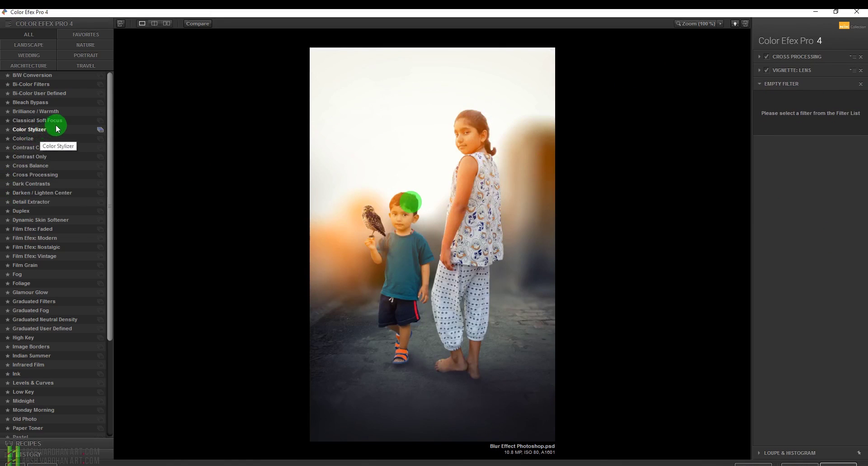
- Add a Bi-Color Filters effect using Violet/Pink color set 2 at 22% opacity
click(36, 85)
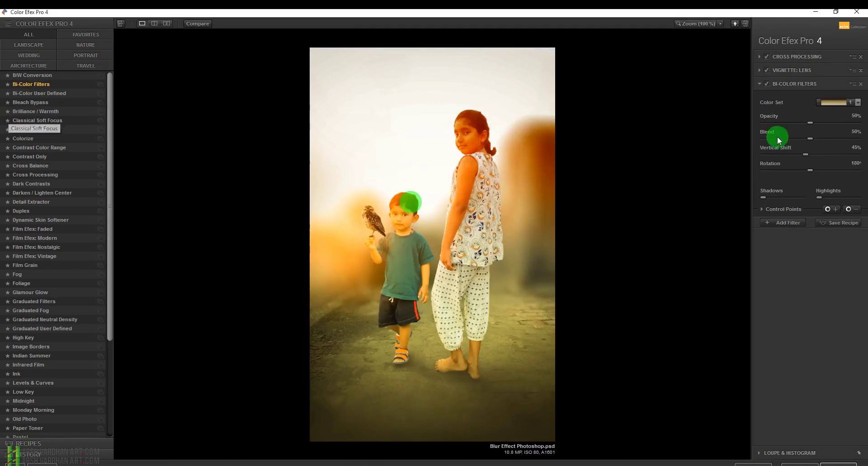
click(858, 102)
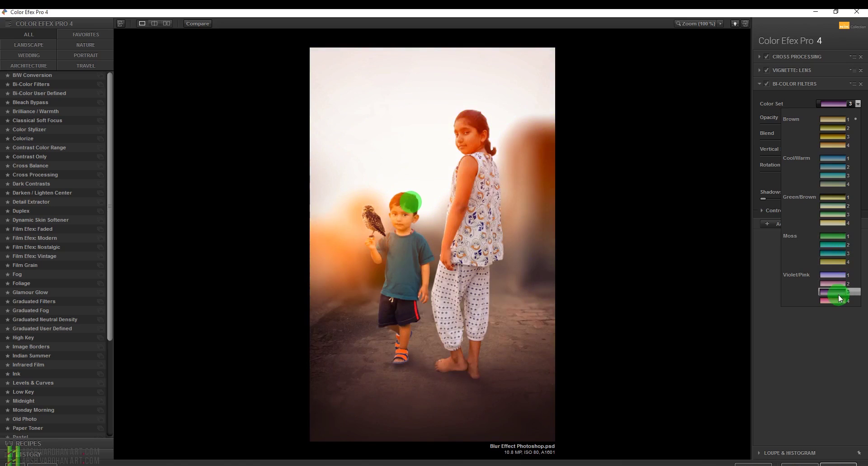
click(838, 281)
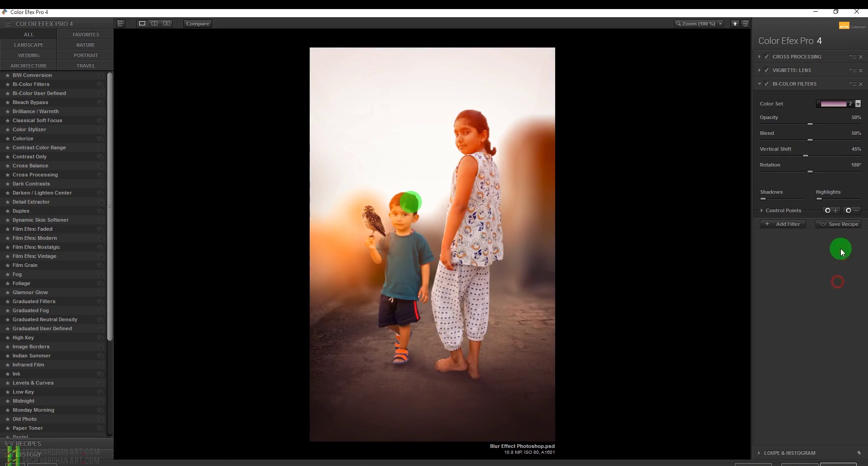
drag(808, 124, 783, 123)
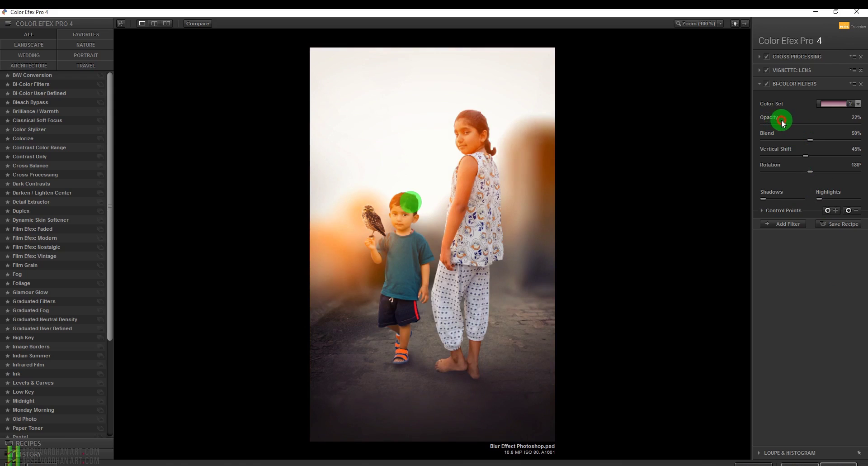
- Set the Bi-Color Filters opacity to 21% and vertical shift to 46%, compare the grade with the original and apply it
click(769, 86)
click(770, 87)
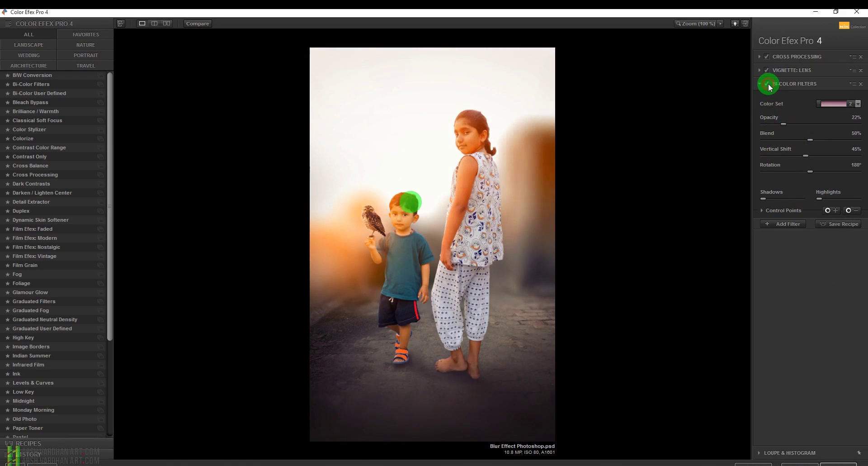
drag(785, 123, 781, 121)
mouse_move(808, 159)
mouse_down()
mouse_move(791, 157)
mouse_move(807, 153)
mouse_up()
drag(778, 125, 783, 127)
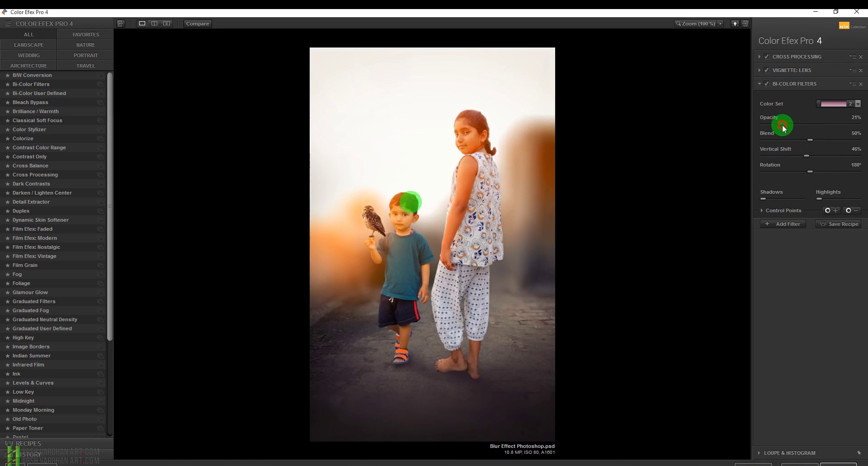
click(193, 22)
click(194, 22)
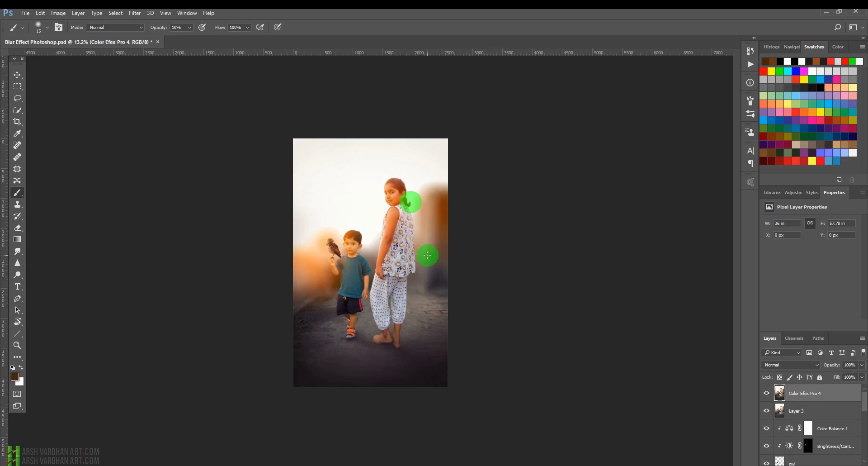
- Stamp all visible layers onto a new top layer and apply a High Pass filter with a 1.0-pixel radius
mouse_move(399, 213)
mouse_down()
mouse_move(421, 232)
mouse_move(407, 218)
mouse_up()
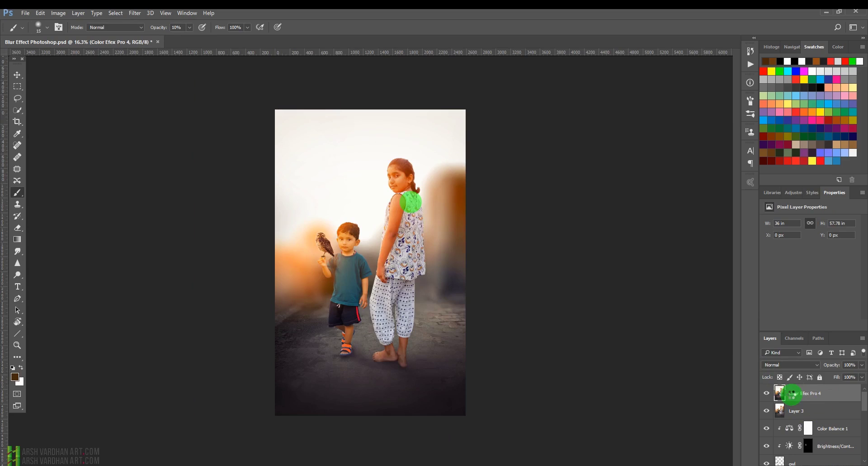
key(ctrl+shift+alt+n)
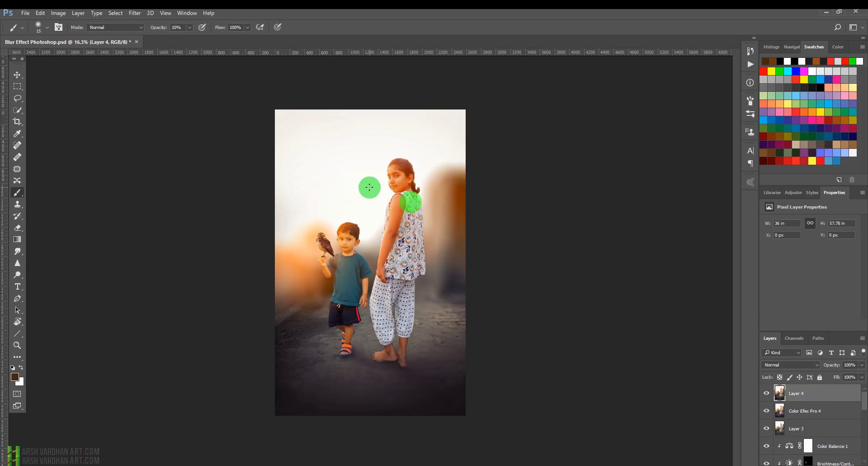
click(134, 13)
mouse_move(176, 183)
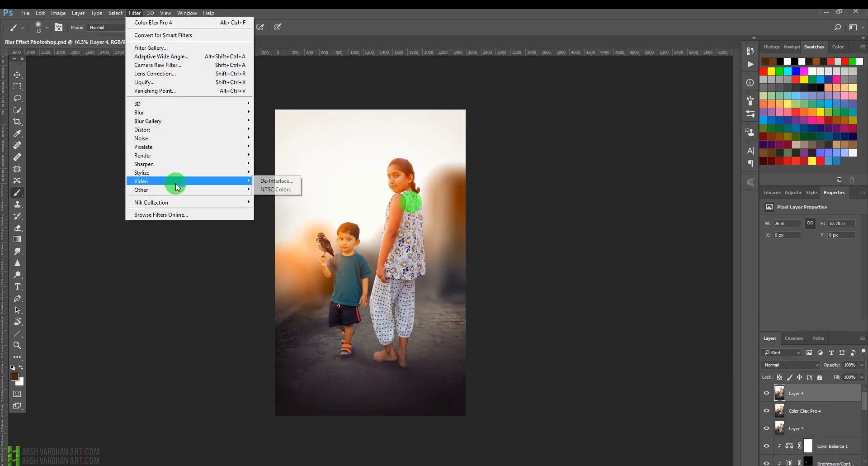
mouse_move(247, 190)
click(273, 190)
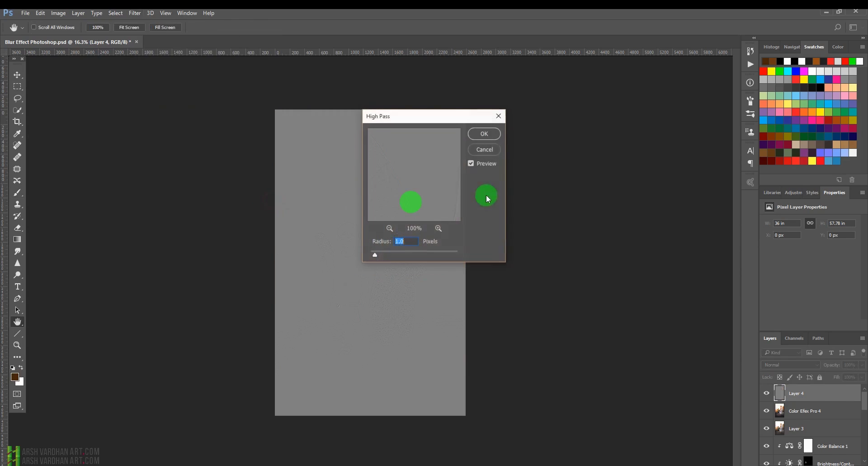
click(484, 133)
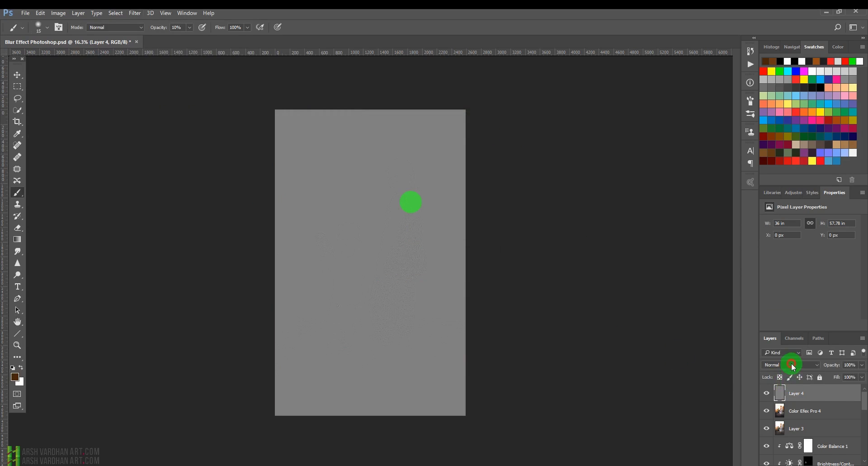
- Blend the high-pass layer in Linear Light mode and inspect the sharpening on the children up close
click(793, 365)
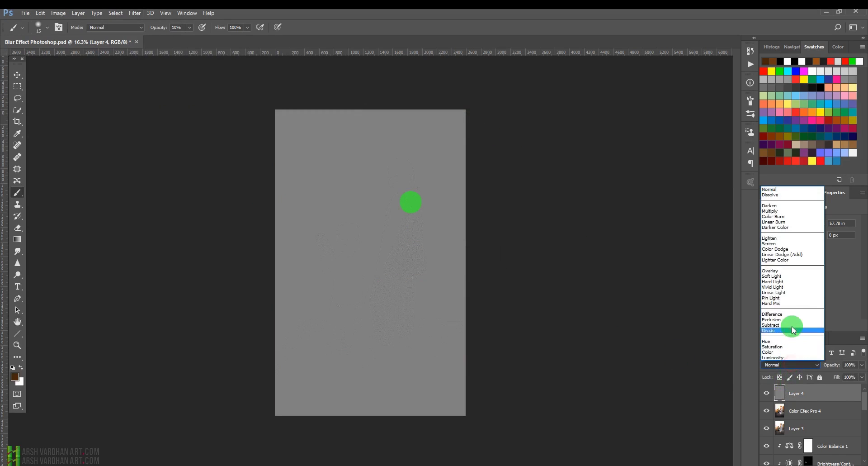
click(785, 292)
mouse_move(430, 195)
mouse_down()
mouse_move(484, 224)
mouse_move(475, 223)
mouse_up()
key(ctrl+1)
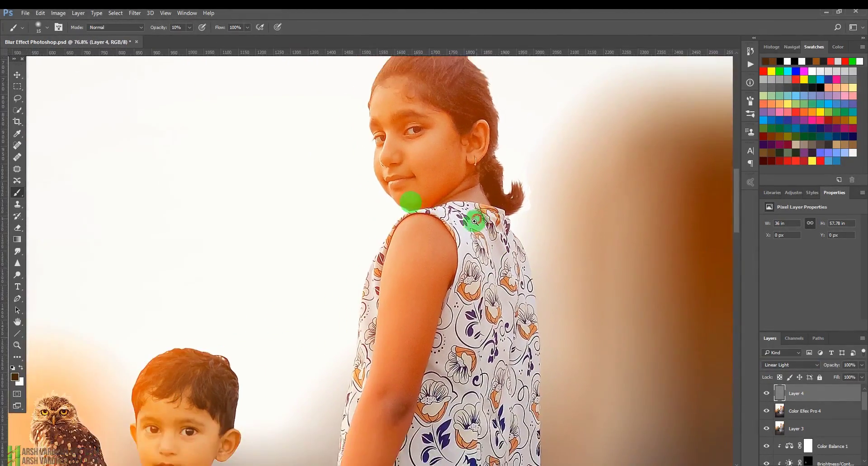
drag(446, 329, 494, 223)
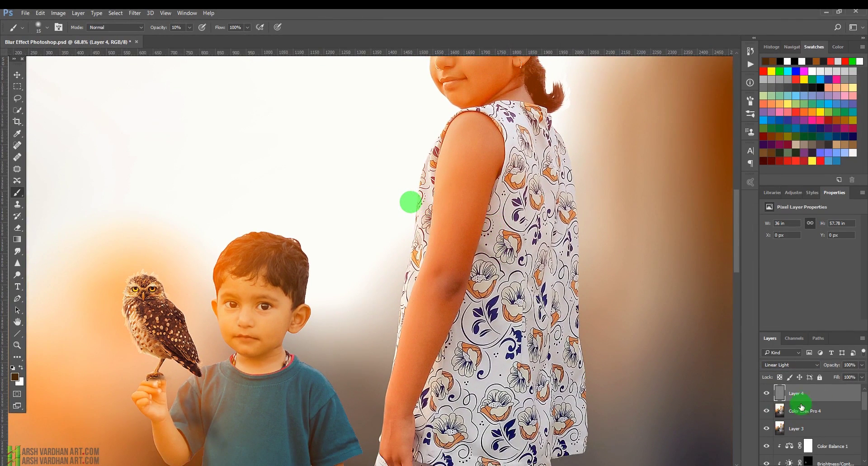
- Add a layer mask to the high-pass layer and paint black over the girl's cheek with a 150 px brush at 10% opacity
click(807, 465)
drag(535, 181, 440, 218)
drag(453, 175, 467, 168)
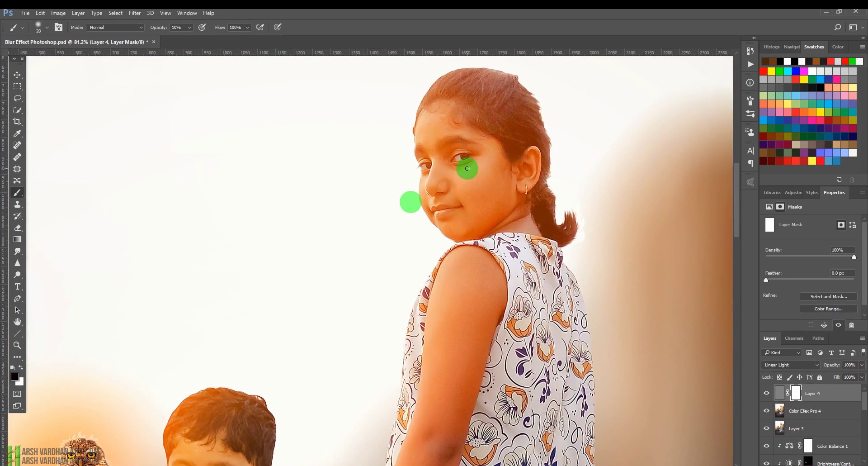
key(bracketright)
key(bracketright)
key(bracketright)
key(bracketright)
key(bracketright)
key(bracketright)
key(bracketright)
key(bracketright)
key(bracketright)
key(bracketright)
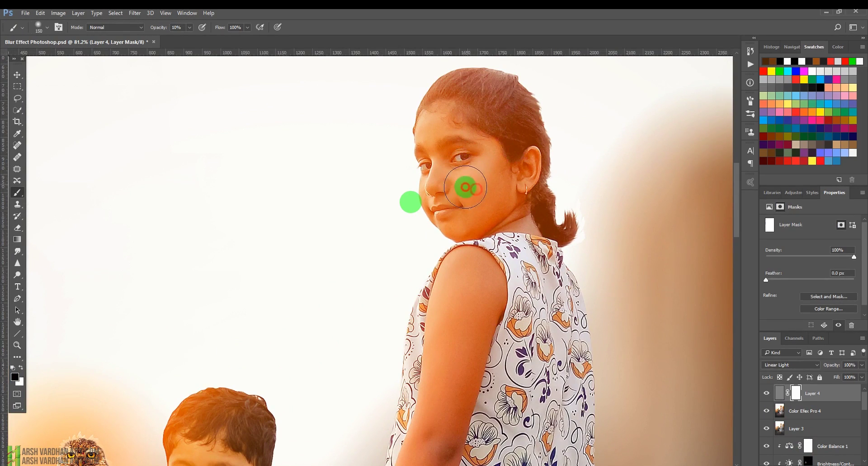
drag(465, 187, 479, 191)
- Raise the brush opacity to 40% and mask the sharpening on the girl's cheek, chin, nose and brow with smaller brushes
key(4)
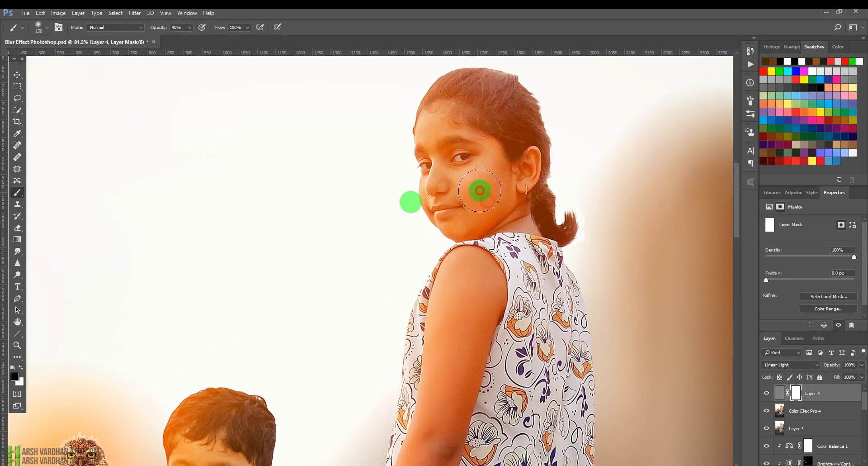
key(bracketleft)
key(bracketleft)
key(bracketleft)
key(bracketleft)
key(bracketleft)
key(bracketleft)
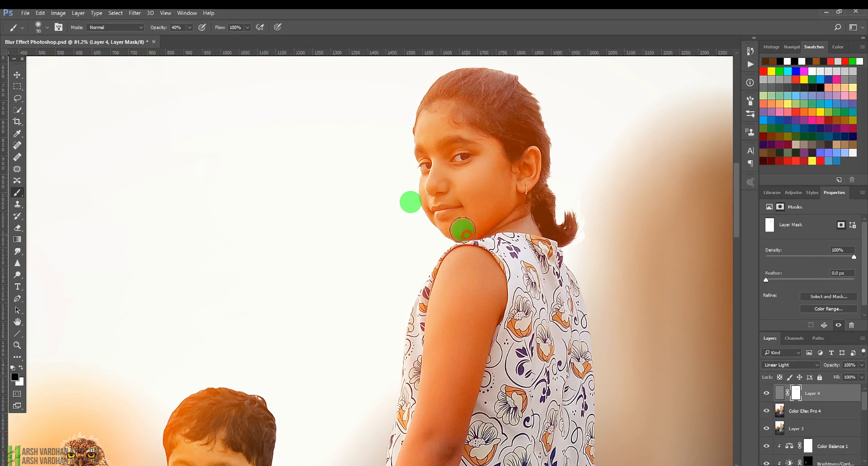
key(bracketleft)
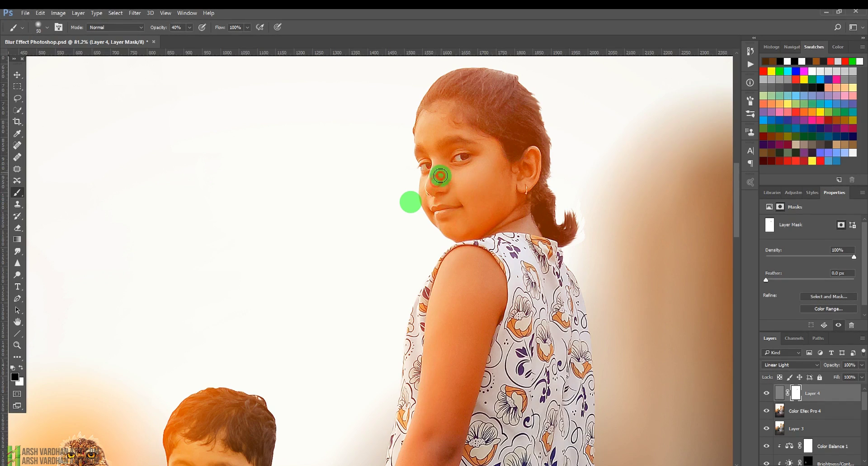
drag(436, 144, 437, 132)
key(bracketleft)
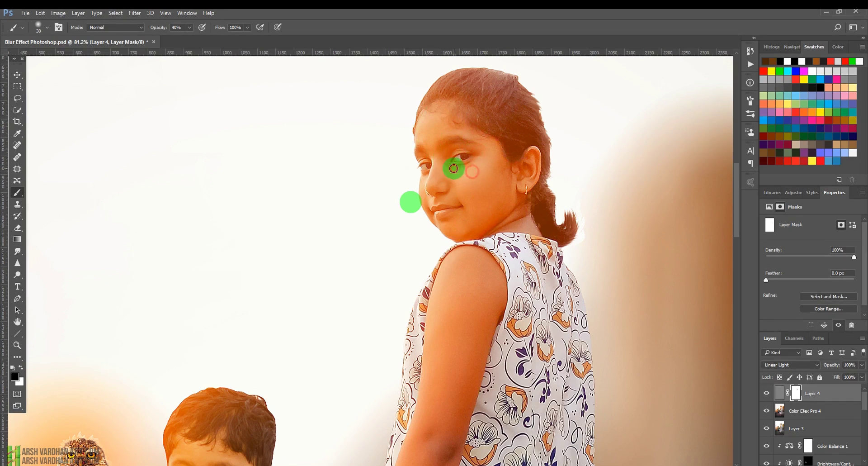
- Mask the sharpening under the girl's eyes and on her ear, neck and nose bridge with a brush of about 50 px
key(bracketright)
key(bracketright)
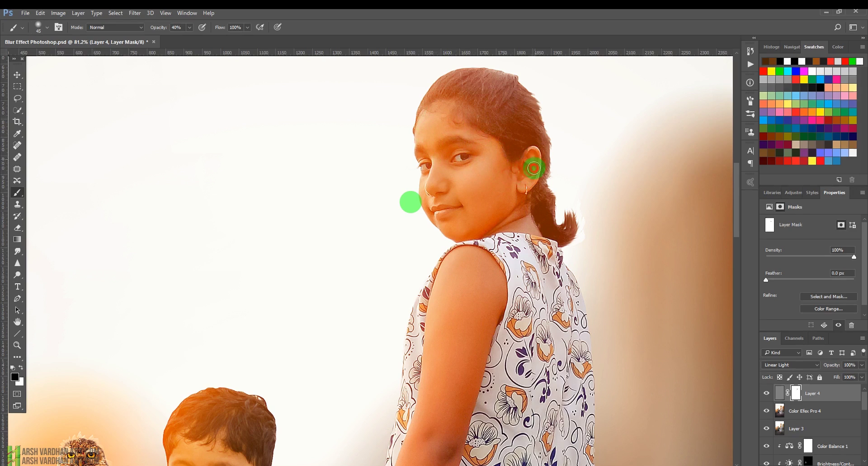
key(bracketright)
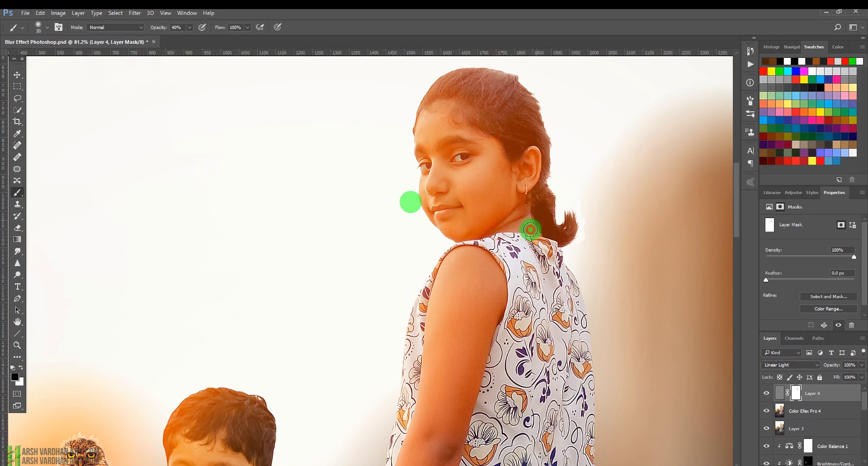
mouse_move(450, 222)
mouse_down()
mouse_move(432, 213)
mouse_move(439, 220)
mouse_move(444, 194)
mouse_move(435, 181)
mouse_move(426, 187)
mouse_move(440, 195)
mouse_move(463, 182)
mouse_up()
key(bracketright)
key(bracketleft)
key(bracketleft)
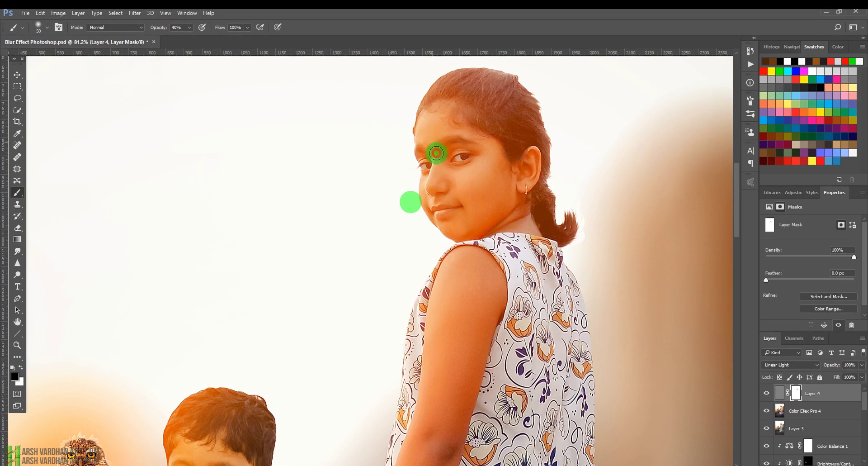
mouse_move(437, 153)
mouse_down()
mouse_move(450, 158)
mouse_move(440, 164)
mouse_up()
click(481, 144)
mouse_move(482, 144)
mouse_down()
mouse_move(508, 190)
mouse_move(504, 215)
mouse_move(521, 200)
mouse_move(517, 216)
mouse_move(526, 226)
mouse_move(503, 240)
mouse_up()
- Enlarge the brush and paint black on the mask over the girl's forehead, cheek and neck at 40% opacity
key(bracketright)
key(bracketright)
key(bracketright)
key(bracketright)
mouse_move(484, 105)
mouse_down()
mouse_move(457, 96)
mouse_move(431, 110)
mouse_move(491, 85)
mouse_move(483, 120)
mouse_move(528, 148)
mouse_move(538, 183)
mouse_move(516, 217)
mouse_move(448, 221)
mouse_move(430, 208)
mouse_move(428, 201)
mouse_move(439, 222)
mouse_move(447, 210)
mouse_move(471, 207)
mouse_move(454, 217)
mouse_move(479, 203)
mouse_move(507, 216)
mouse_up()
key(bracketright)
key(bracketleft)
key(bracketleft)
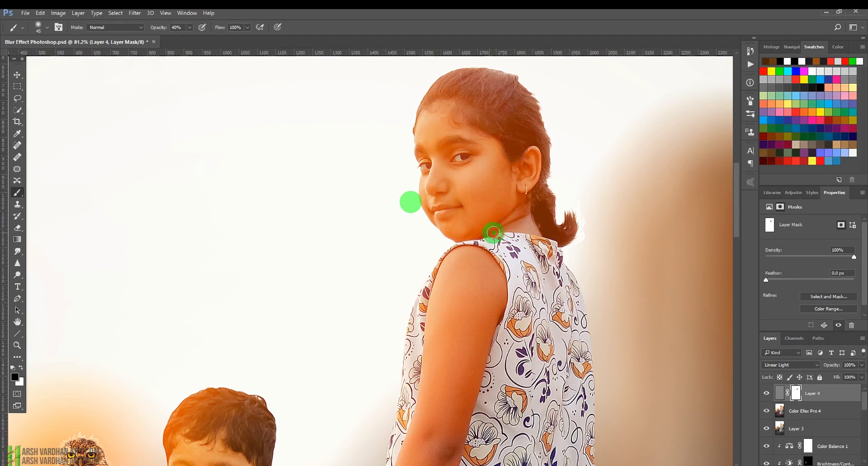
- Mask the sharpening along the girl's arm from shoulder to hand with a 100 px black brush at 40% opacity
key(bracketright)
key(bracketright)
key(bracketright)
key(bracketright)
key(bracketright)
key(bracketright)
click(487, 278)
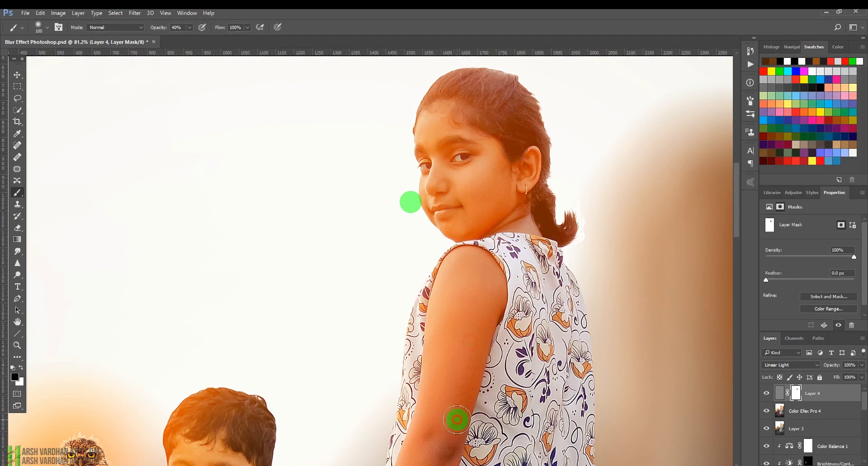
drag(460, 362, 496, 227)
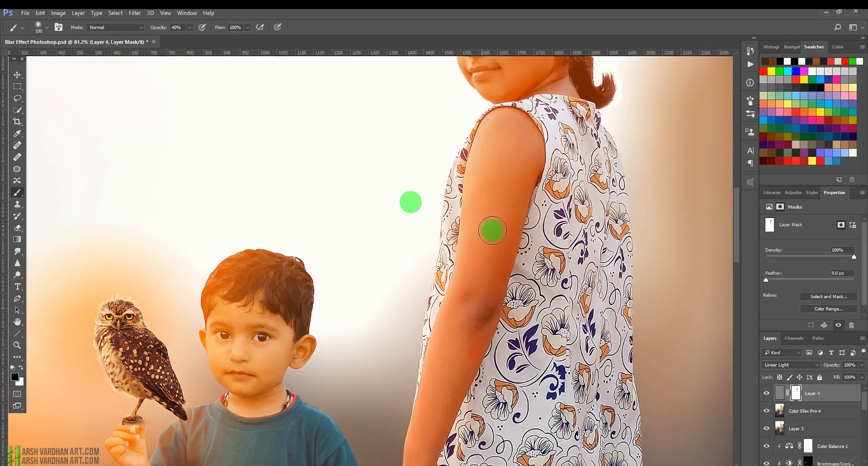
click(492, 176)
drag(477, 343, 484, 235)
click(484, 235)
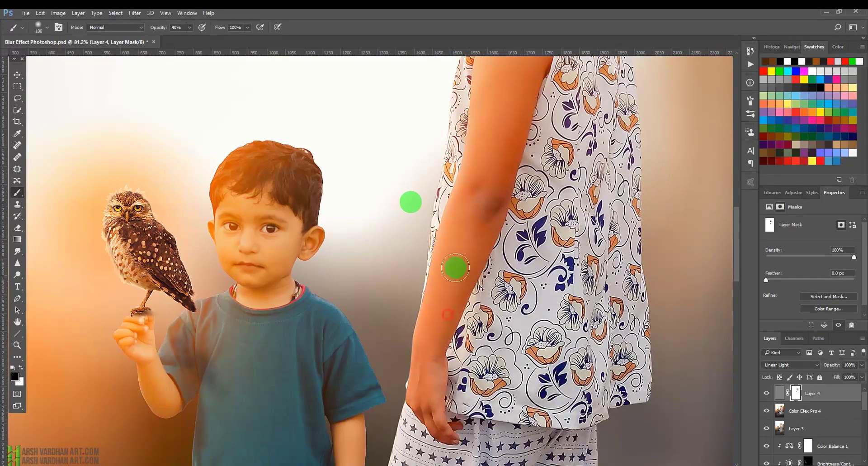
drag(458, 392, 449, 311)
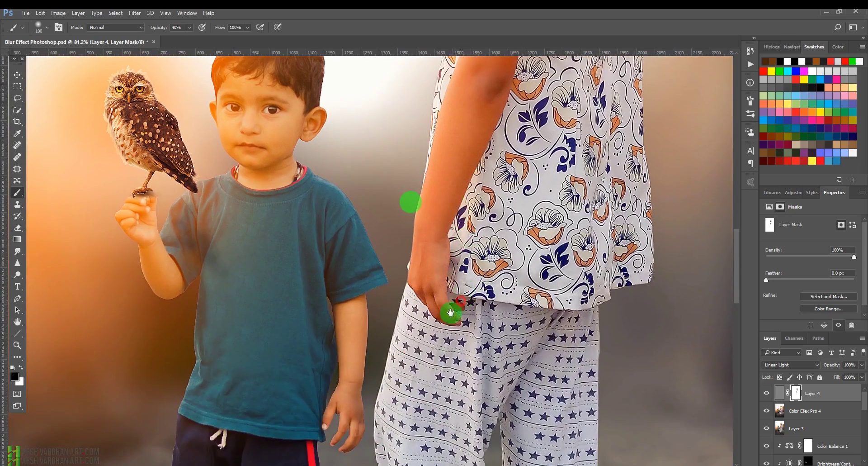
- Return to the whole composition and save the document
click(205, 241)
drag(522, 284, 393, 353)
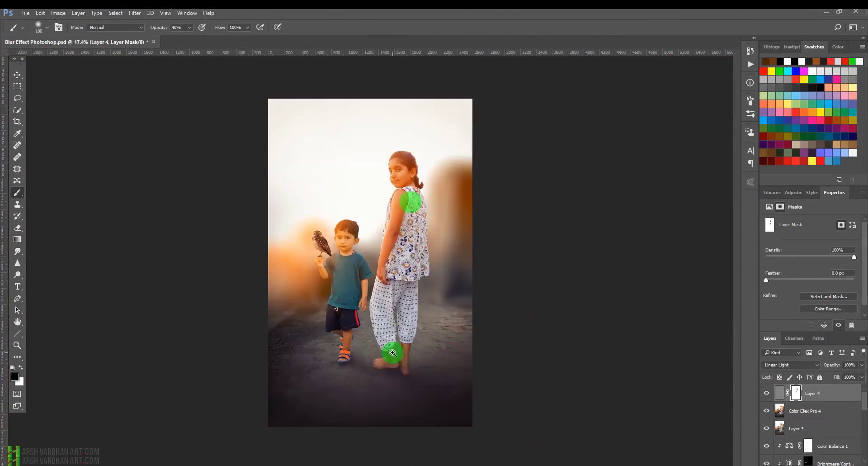
key(ctrl+s)
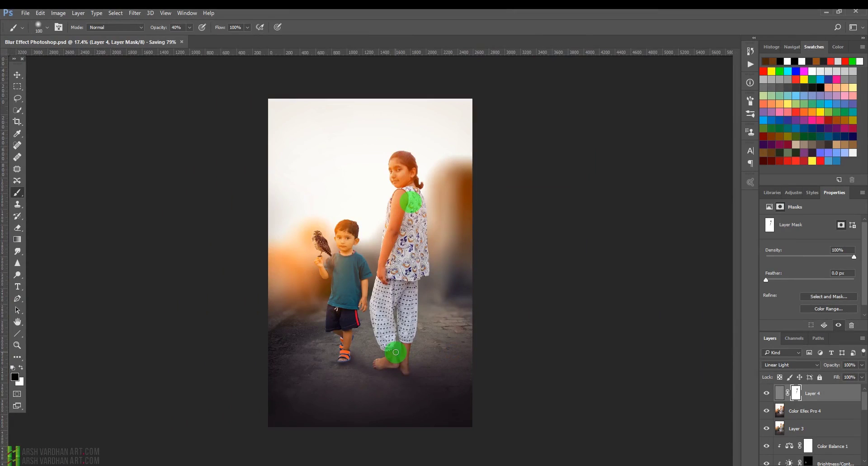
- Show the image full screen and isolate the original background layer, restoring the other layers to compare before and after
key(f)
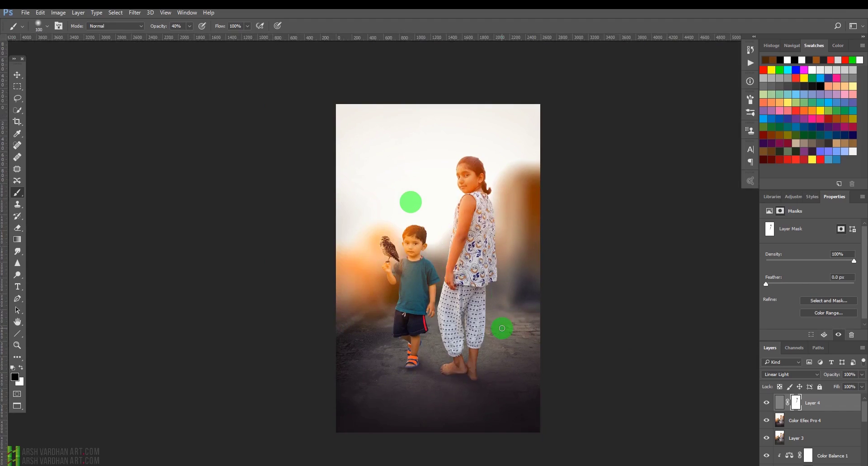
key(f)
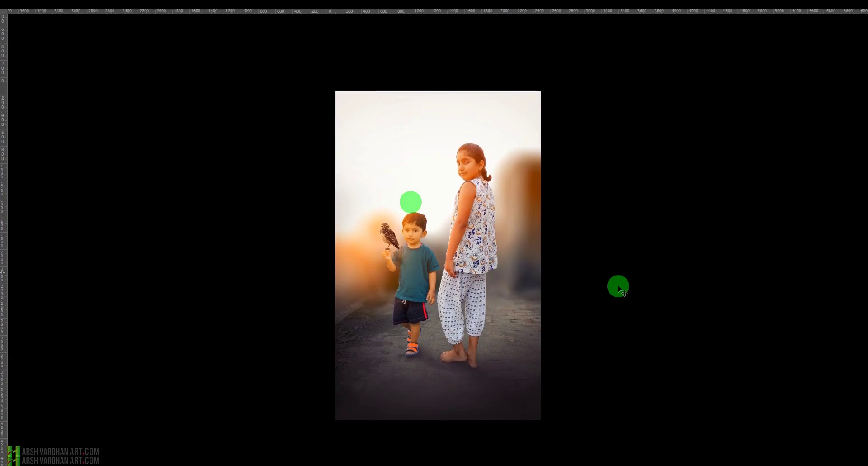
key(ctrl+plus)
mouse_move(862, 219)
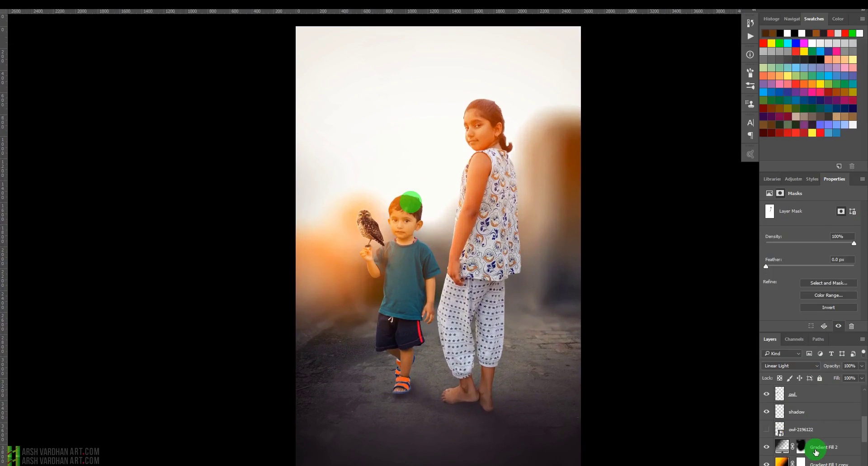
scroll(816, 451, down, 5)
alt+click(770, 465)
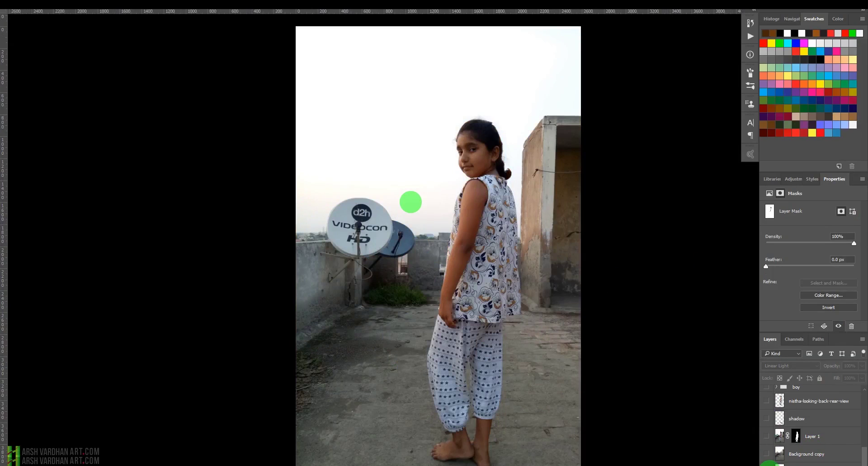
alt+click(770, 465)
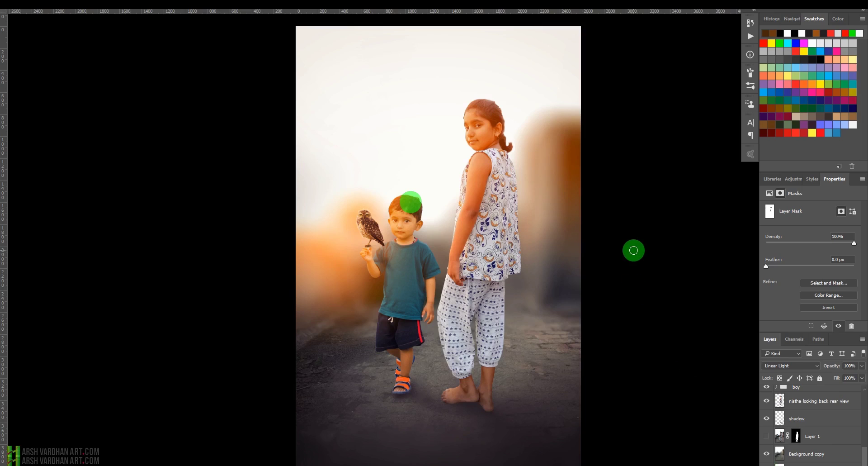
key(Tab)
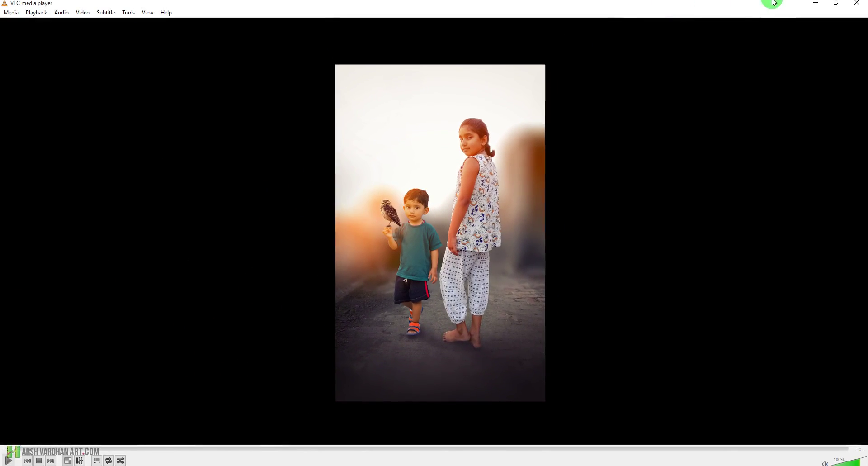
- Minimize the VLC media player window to reveal the desktop
click(810, 4)
click(815, 3)
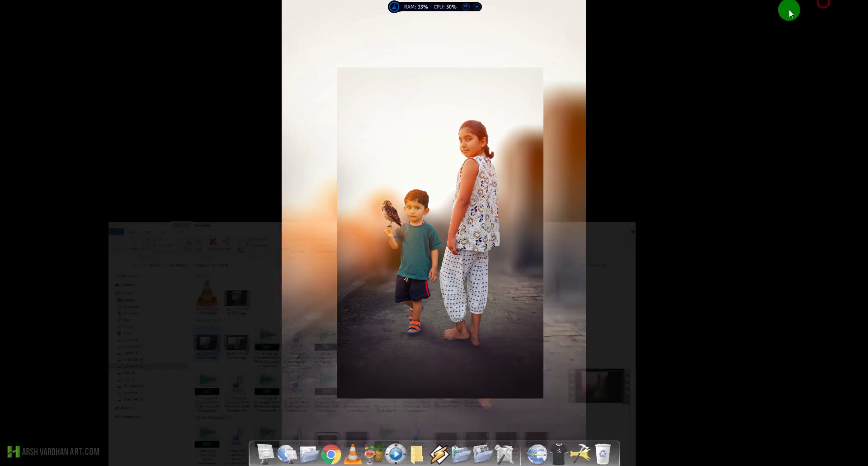